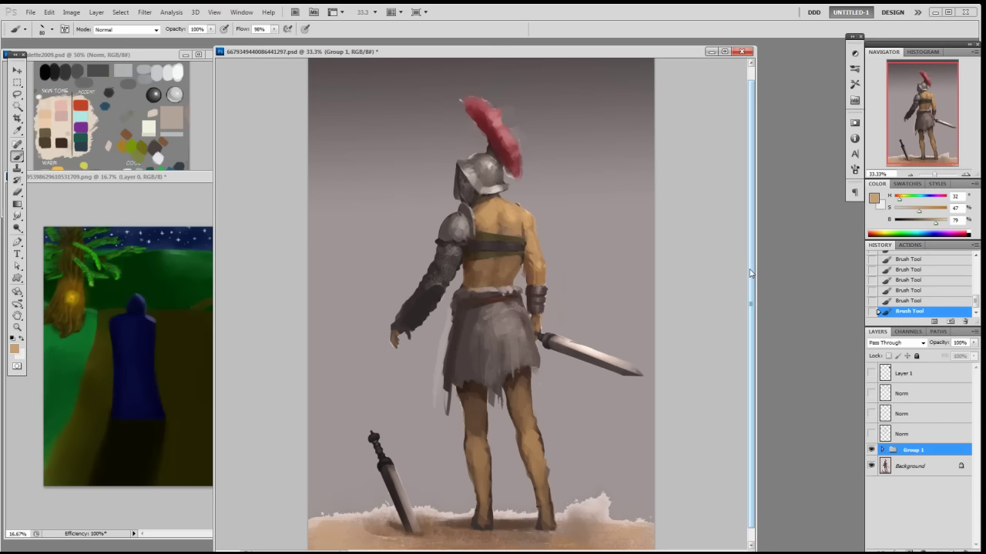
- Switch to the browser and look through the artwork posts on the Patreon community page
left_click_drag(667, 56, 666, 50)
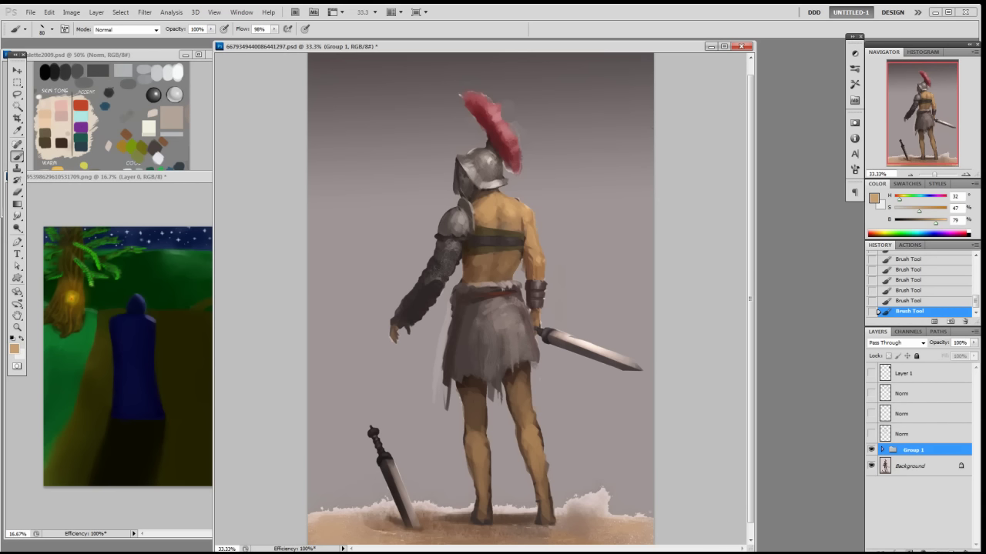
key("alt+Tab")
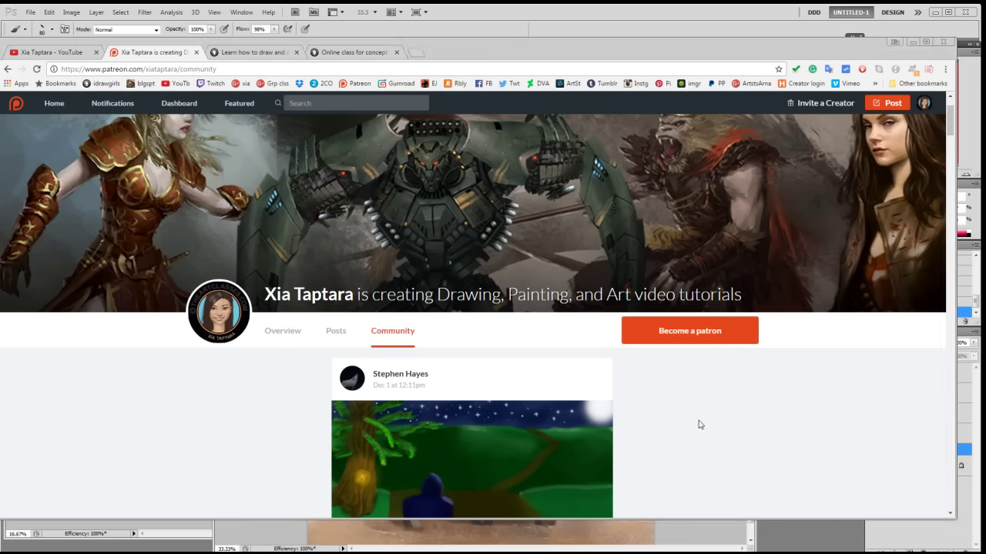
scroll(698, 421, "down", 6)
scroll(698, 421, "down", 15)
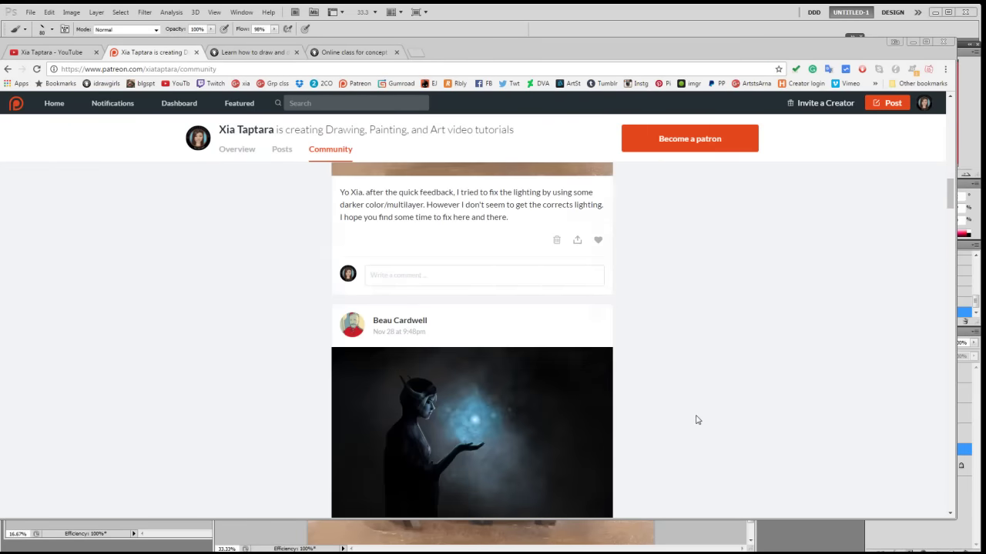
mouse_move(951, 235)
left_mouse_down()
mouse_move(946, 275)
mouse_move(939, 173)
mouse_move(917, 236)
mouse_move(917, 292)
left_mouse_up()
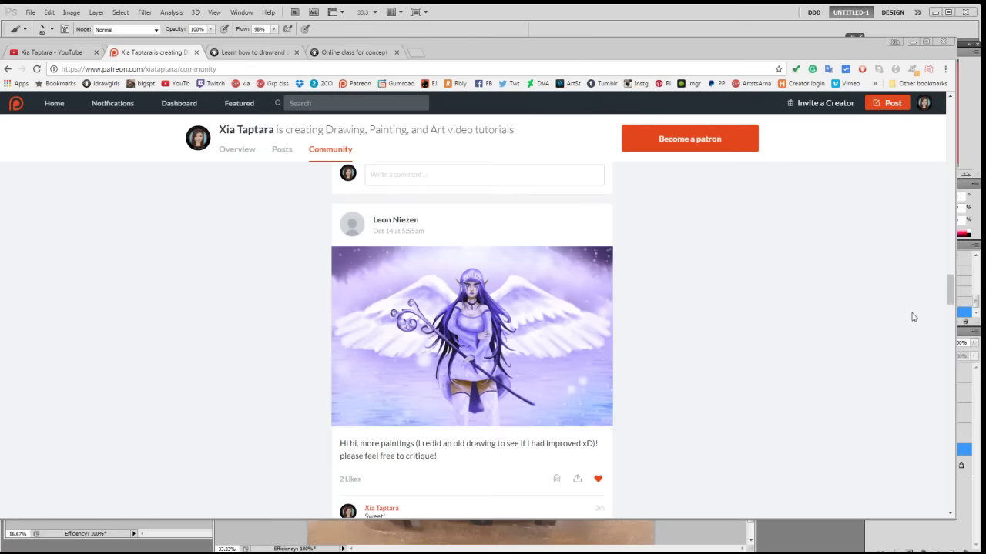
left_click_drag(952, 302, 952, 209)
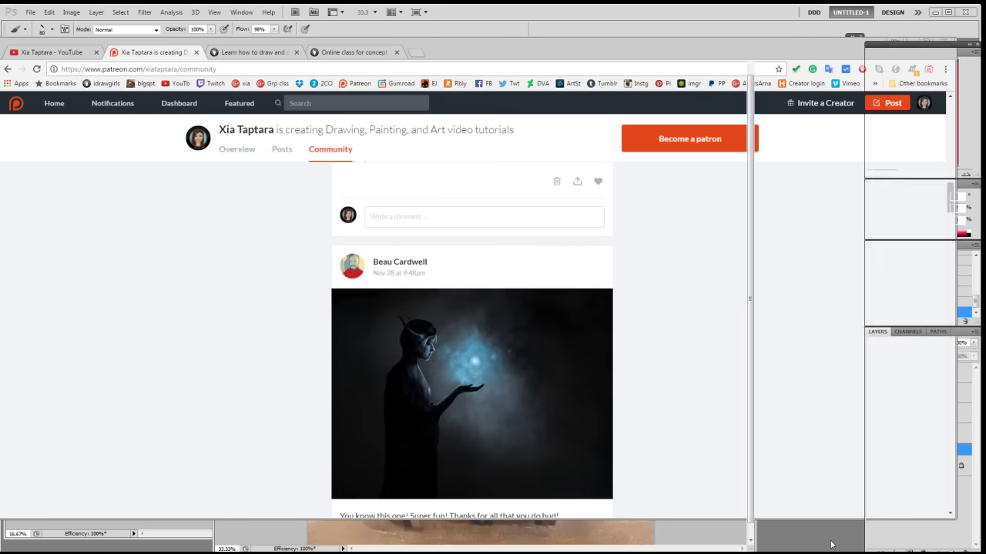
left_click(831, 545)
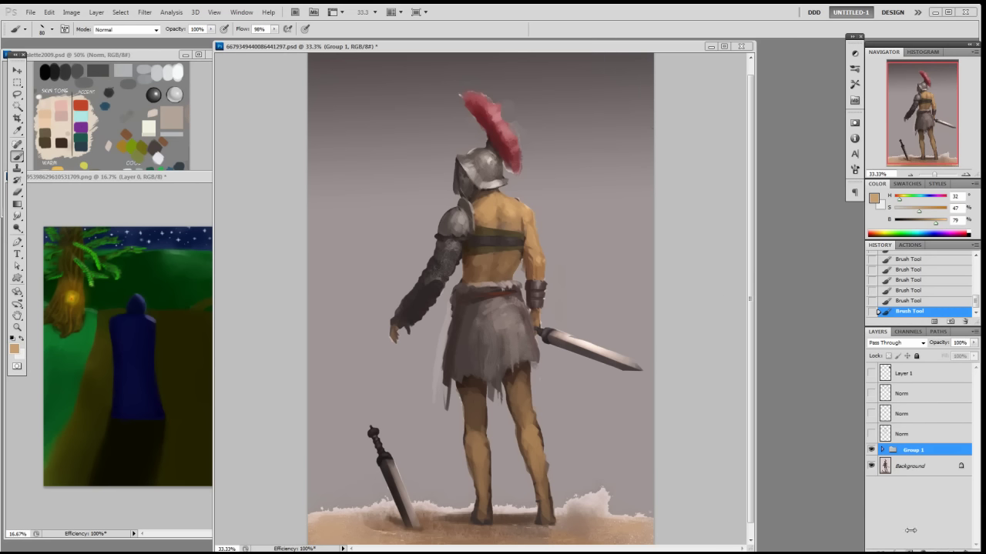
- Switch to the browser and look through the Google+ group classes feed, opening the Dg 102 - week 03 album
key("alt+Tab")
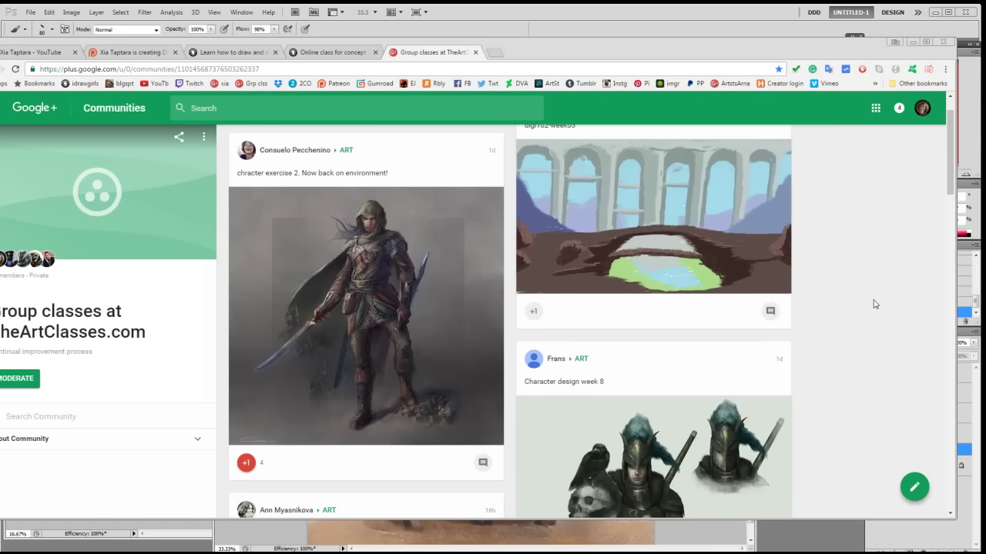
scroll(874, 304, "up", 1)
scroll(874, 304, "down", 2)
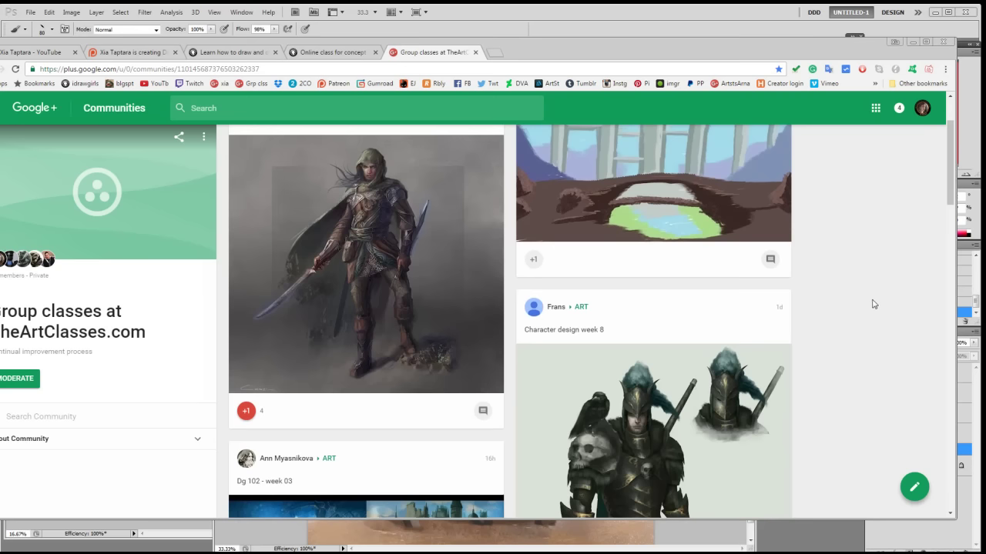
scroll(373, 272, "up", 1)
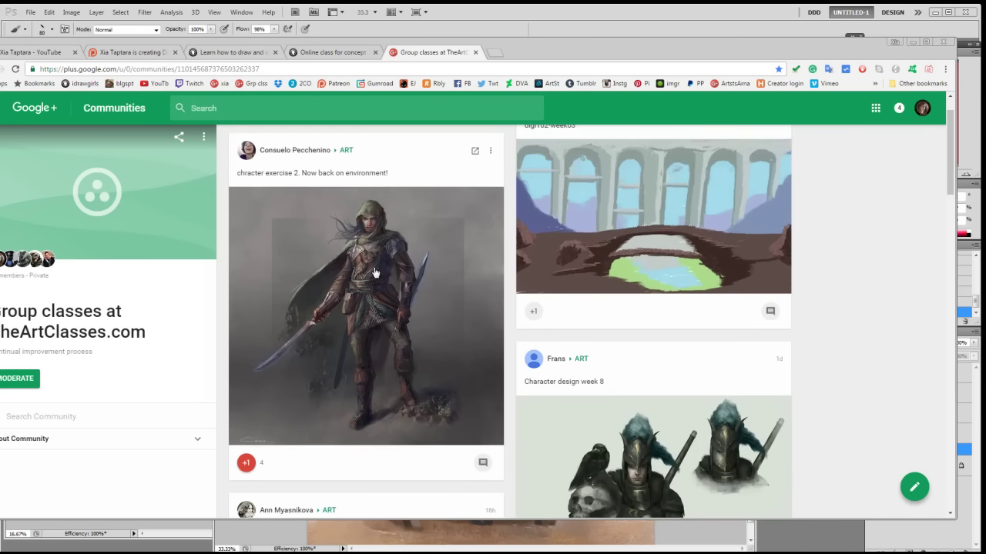
scroll(782, 362, "down", 1)
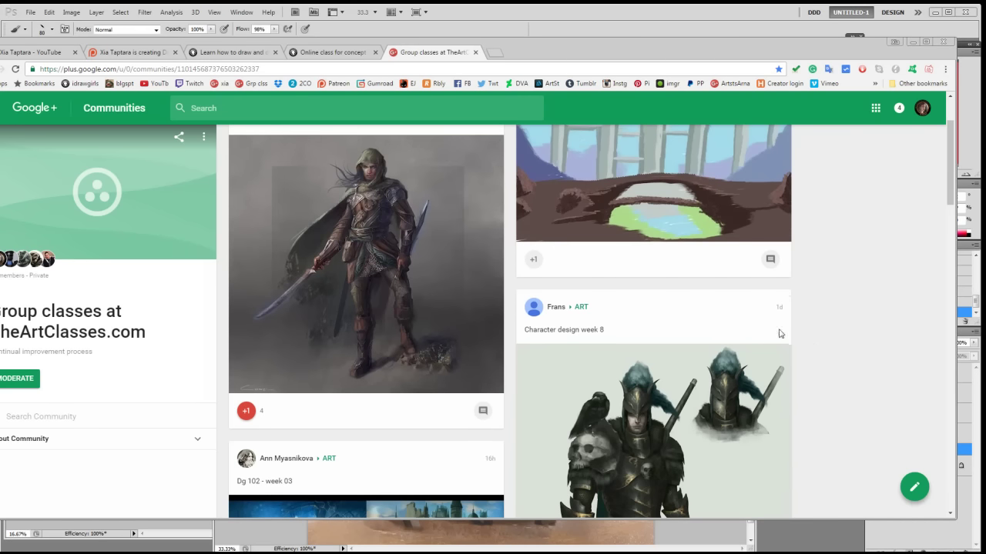
scroll(850, 354, "down", 3)
scroll(850, 354, "down", 2)
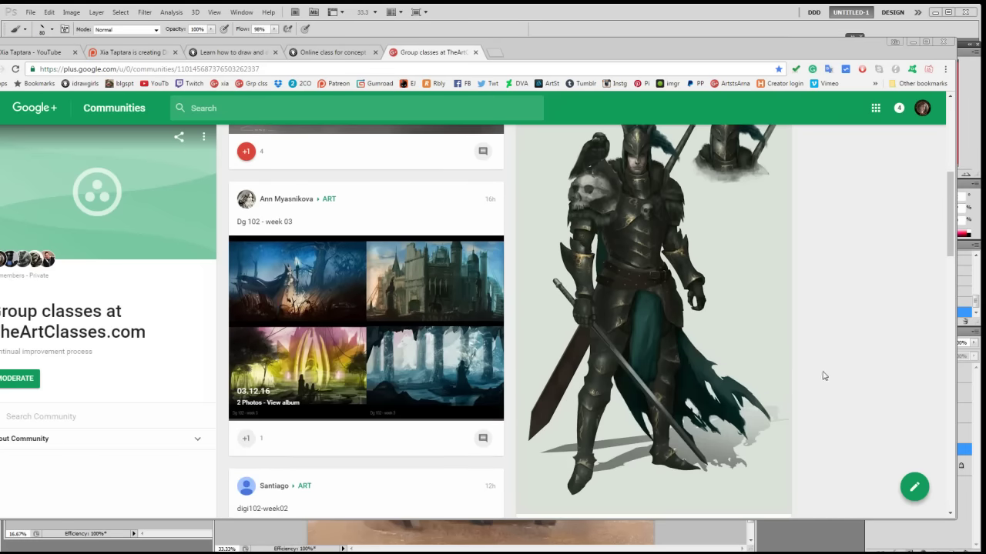
left_click(466, 308)
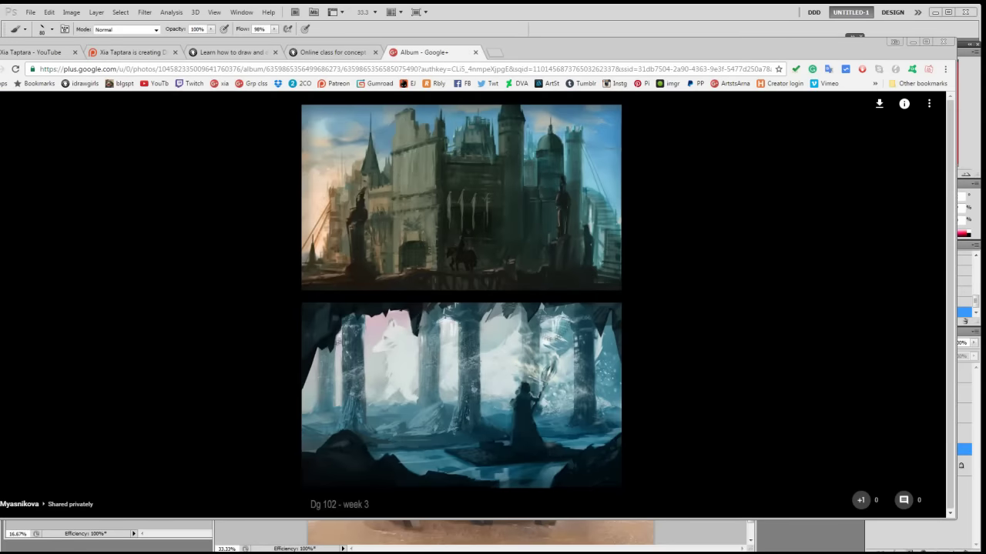
left_click(3, 105)
- Examine the student artwork further down the Google+ community feed, from digi102-week02 to the character exercise posts, and return to Photoshop
scroll(769, 283, "down", 3)
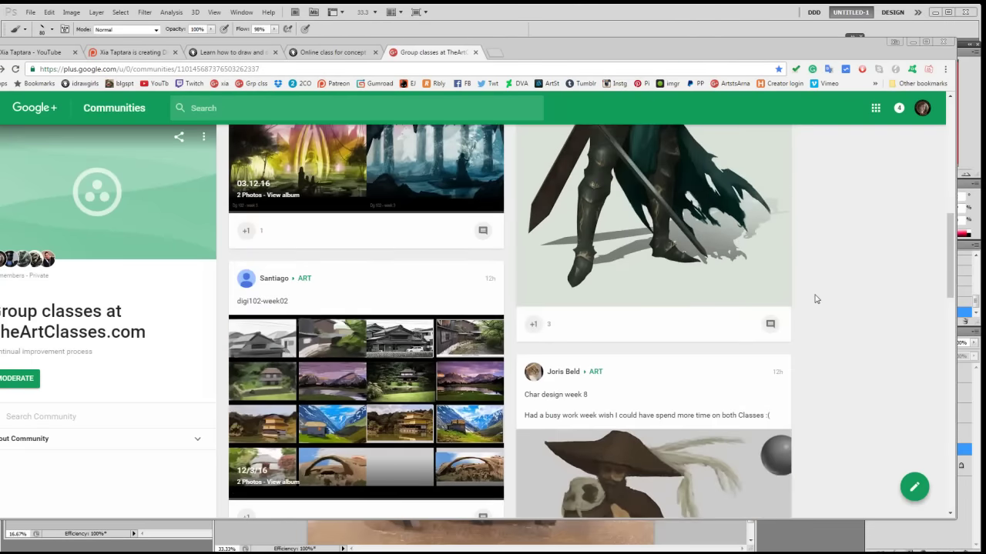
scroll(815, 298, "down", 1)
scroll(816, 298, "down", 10)
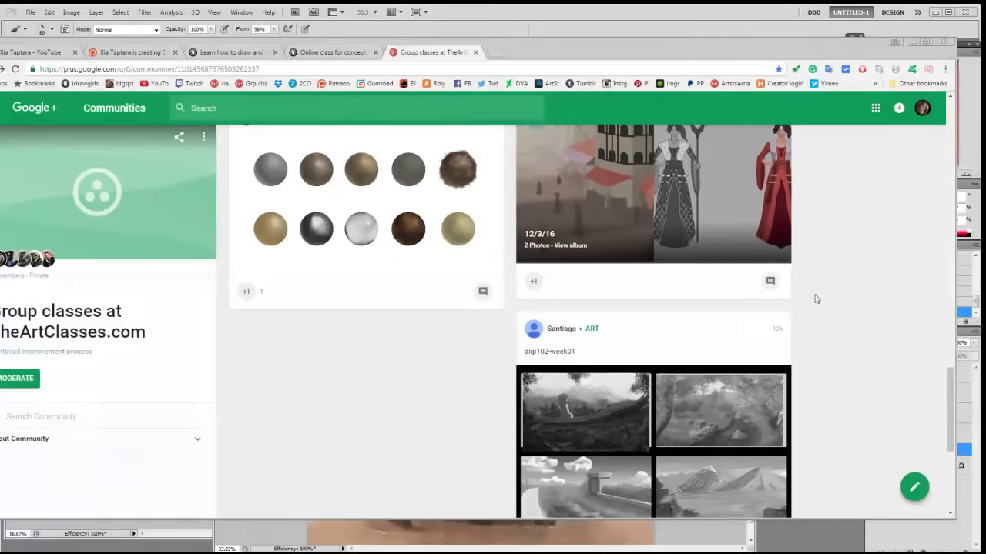
scroll(674, 289, "down", 2)
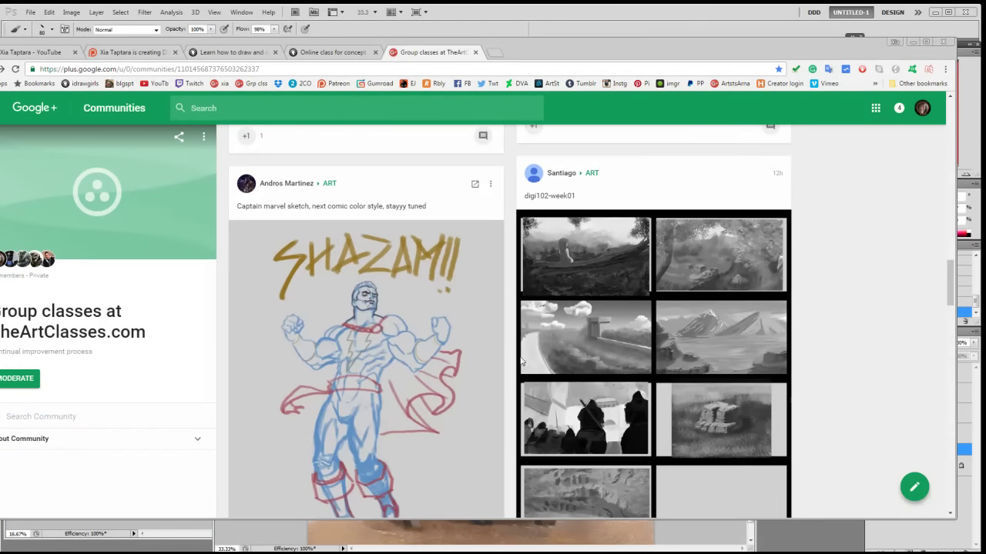
scroll(821, 357, "down", 5)
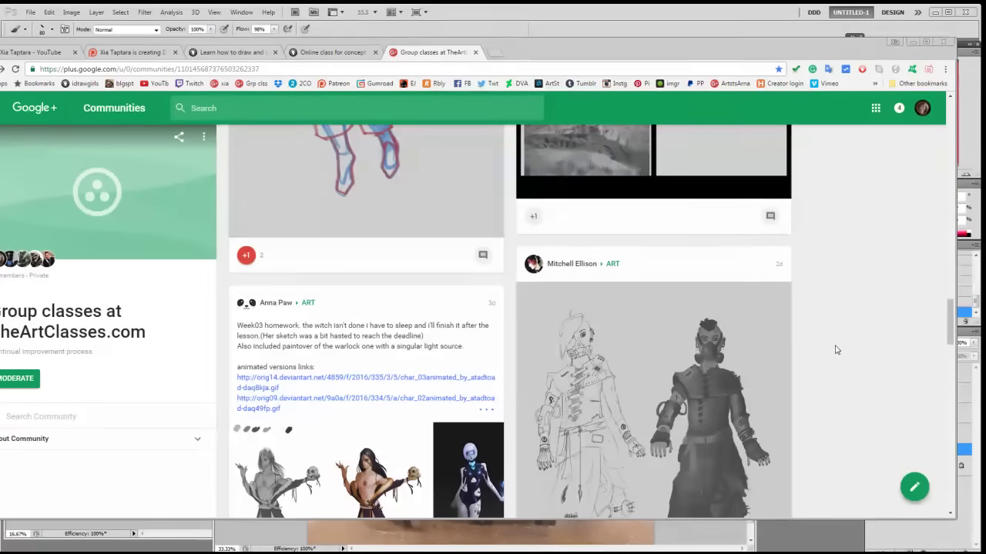
scroll(834, 347, "down", 4)
scroll(837, 350, "up", 3)
scroll(836, 349, "down", 7)
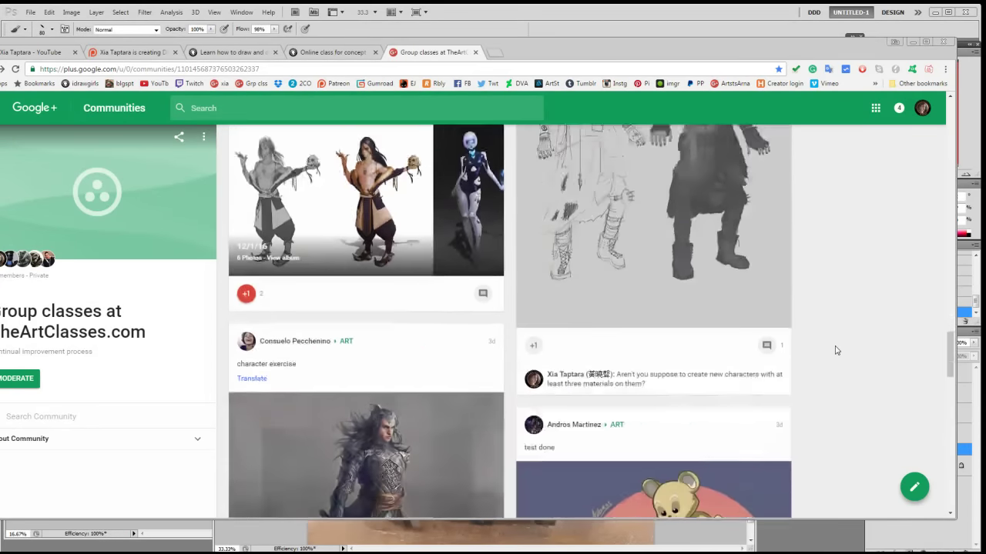
key("alt+Tab")
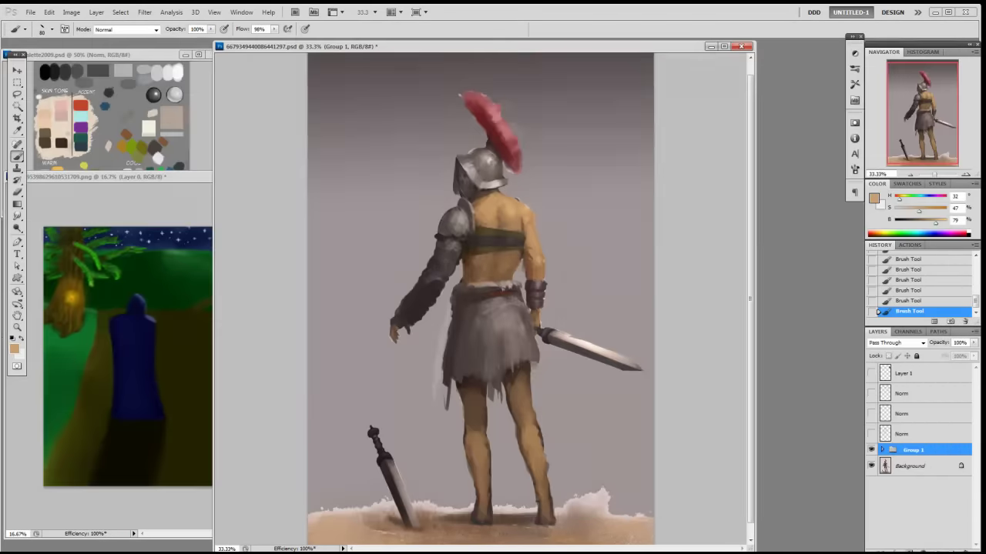
- Reposition the warrior painting's window so its whole frame fits in the workspace and the figure and ground show
left_click_drag(606, 51, 614, 54)
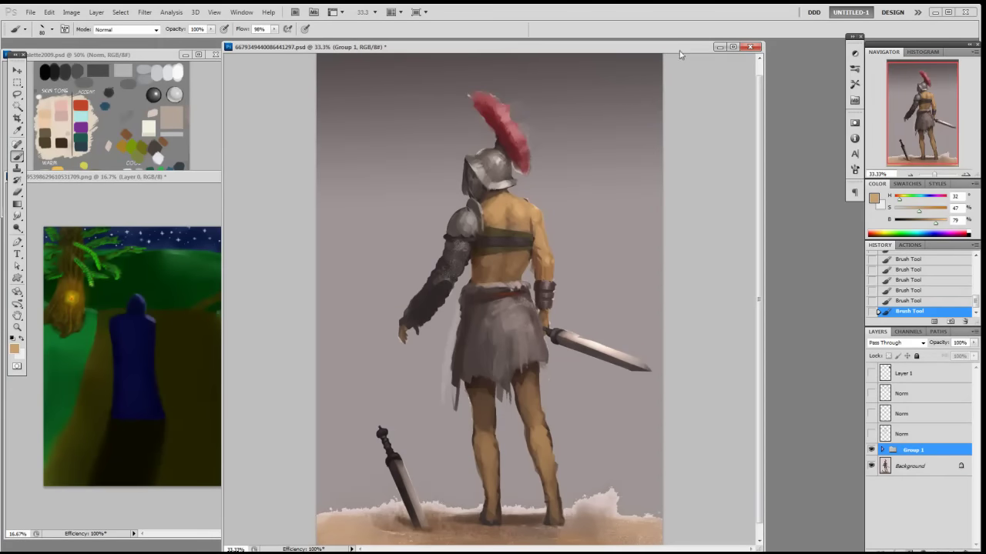
left_click_drag(679, 50, 700, 35)
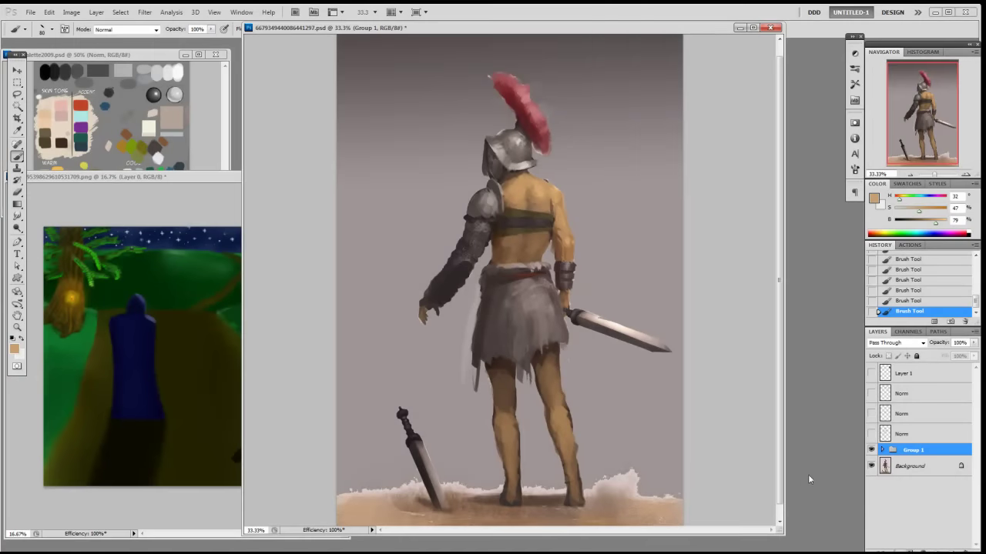
left_click_drag(780, 454, 791, 421)
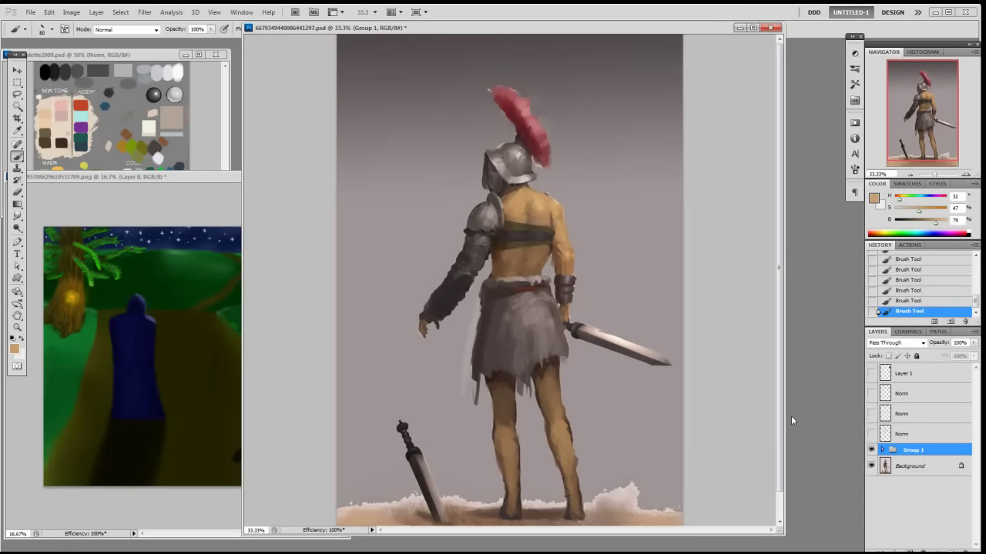
scroll(772, 419, "down", 2)
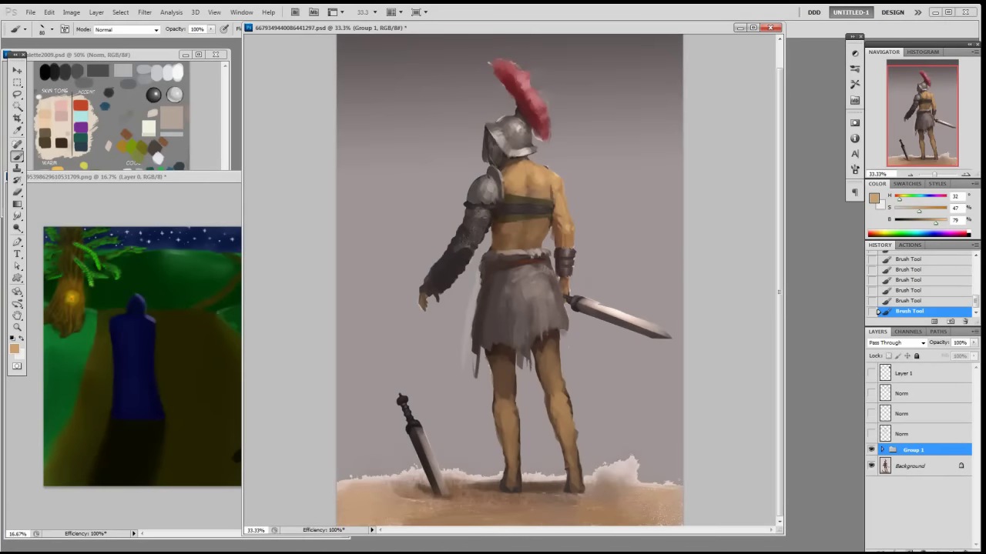
left_click_drag(531, 32, 520, 35)
- Toggle the visibility of Group 1 repeatedly to compare the original warrior painting with the paintover
left_click(871, 451)
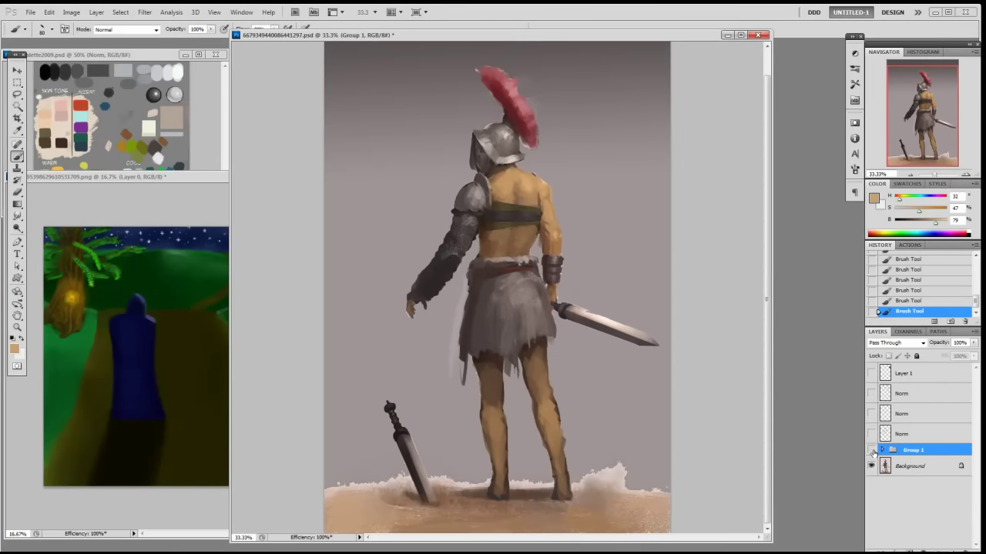
left_click(872, 451)
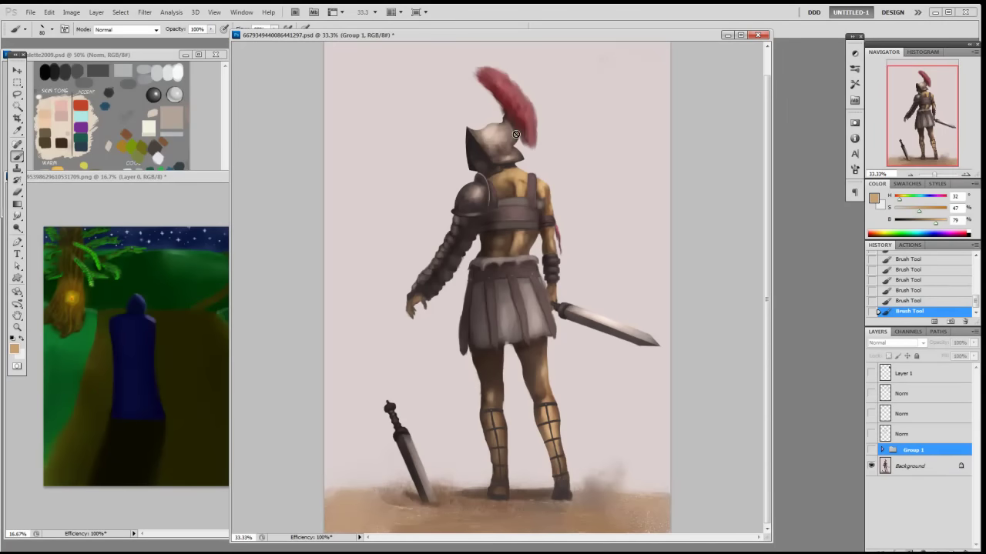
left_click(871, 452)
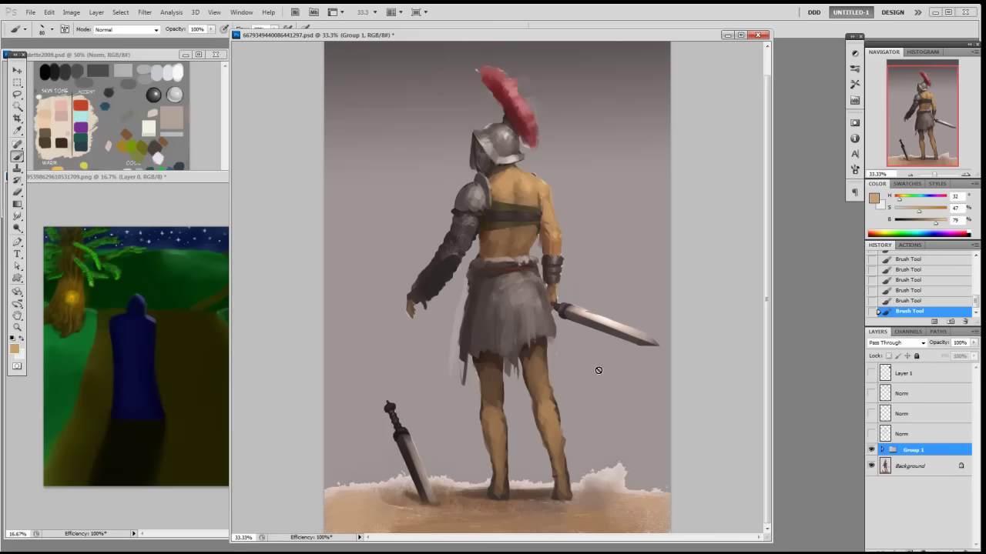
left_click(871, 451)
left_click(871, 451)
left_click(871, 451)
left_click(871, 451)
left_click(871, 451)
left_click(871, 451)
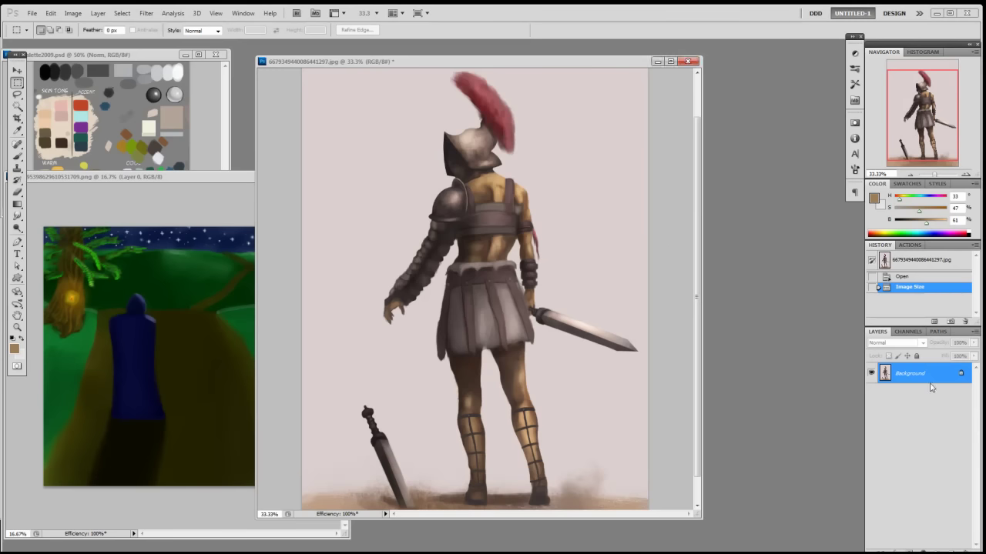
- Duplicate the Background layer of the original warrior image and add a new layer named Norm above the copy
left_click_drag(914, 373, 950, 549)
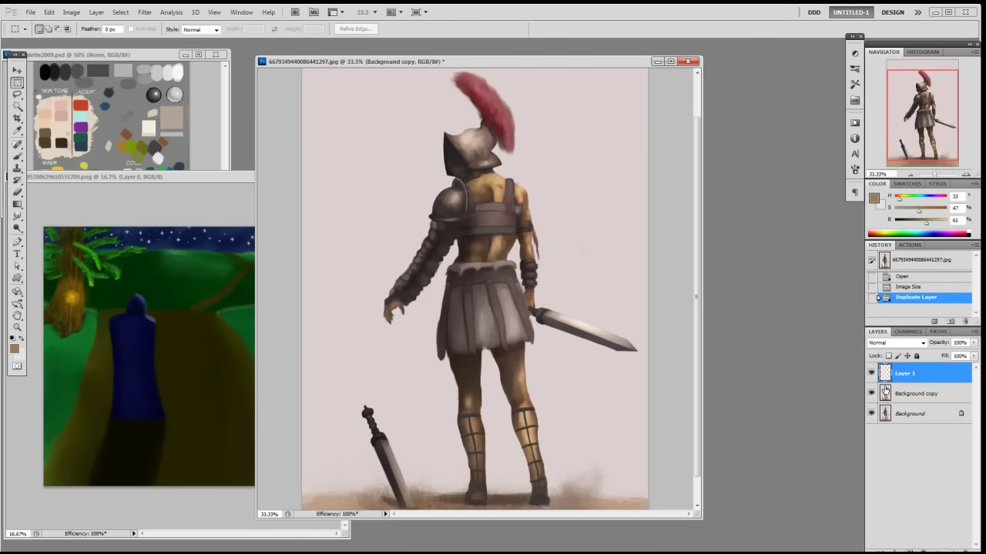
key("F2")
- Brush green marks on the warrior's upper back and sketch a small sphere with a highlight and light-direction ticks beside the plume
key("b")
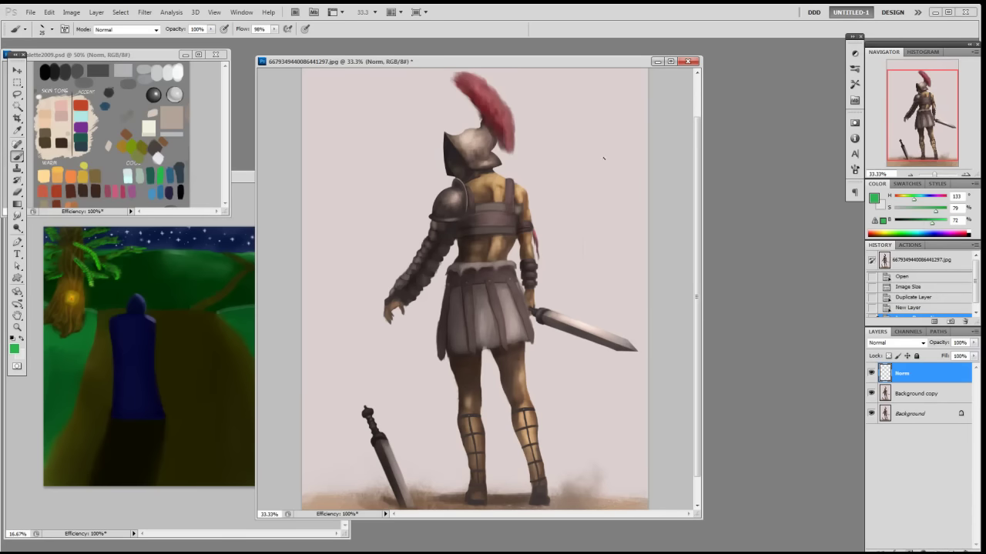
left_click(500, 179)
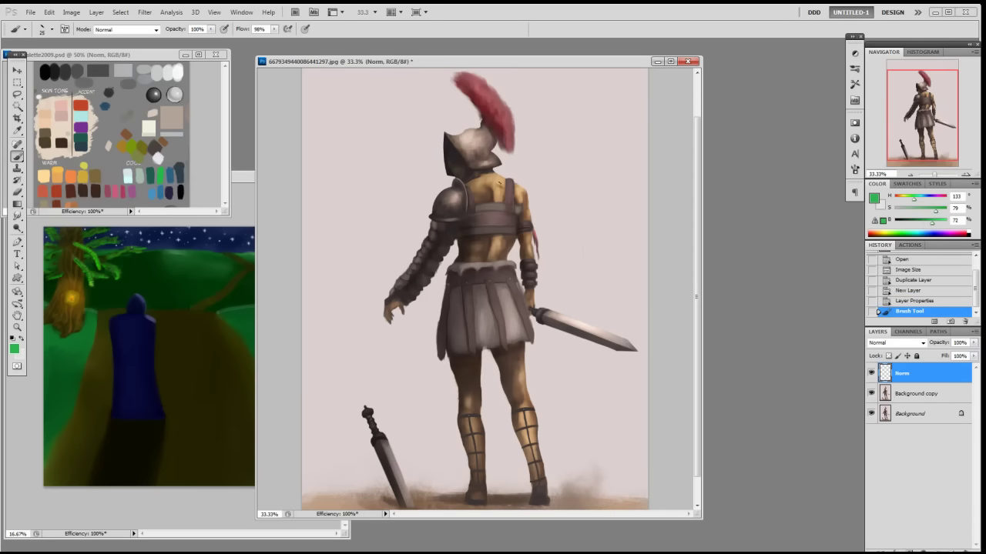
left_click(501, 181)
left_click(538, 127)
mouse_move(542, 87)
left_mouse_down()
mouse_move(559, 94)
mouse_move(548, 97)
mouse_move(543, 82)
left_mouse_up()
key("ctrl+z")
left_click(548, 90)
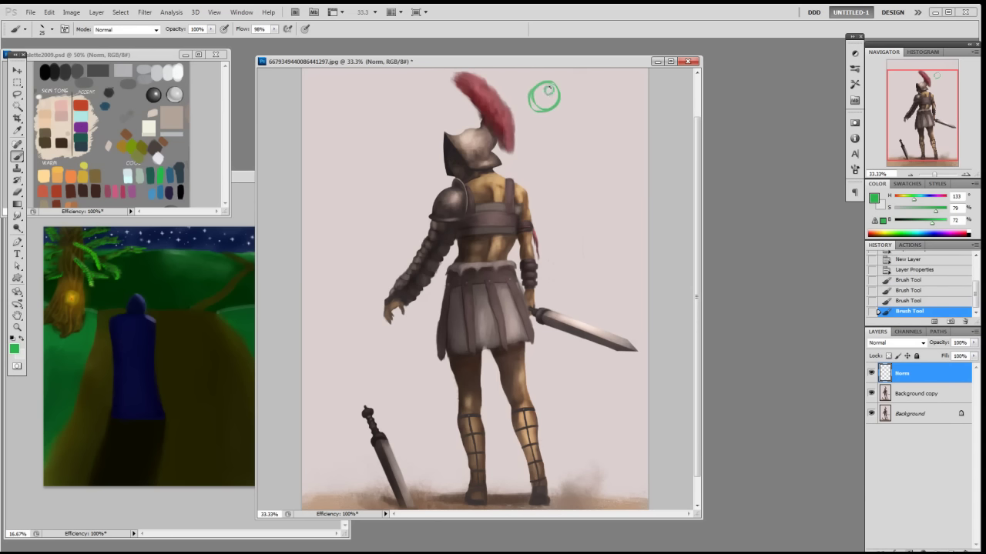
left_click_drag(546, 72, 545, 77)
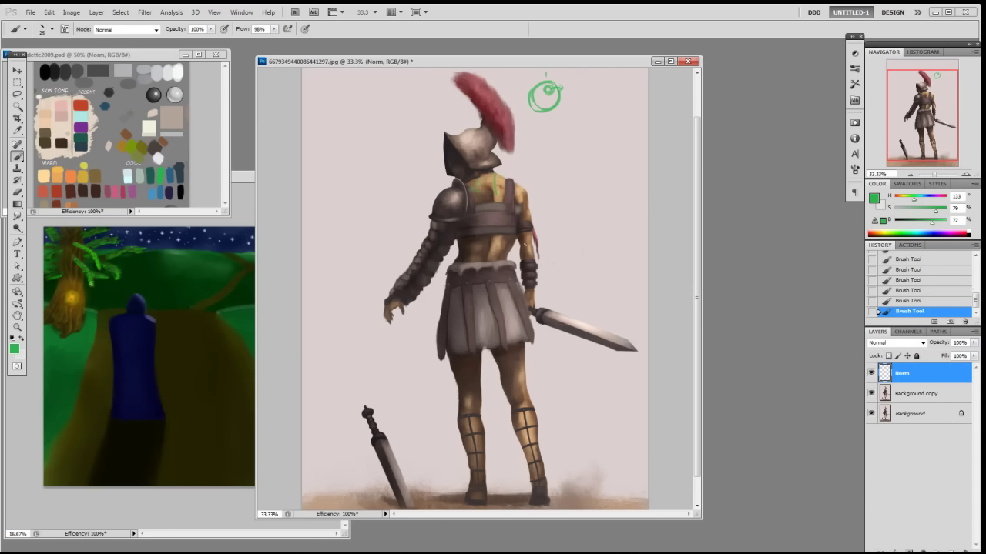
- Outline the warrior's torso and helmet in green as rounded forms, marking the highlight areas inside them
mouse_move(465, 241)
left_mouse_down()
mouse_move(494, 175)
mouse_move(525, 231)
mouse_move(472, 234)
mouse_move(497, 197)
left_mouse_up()
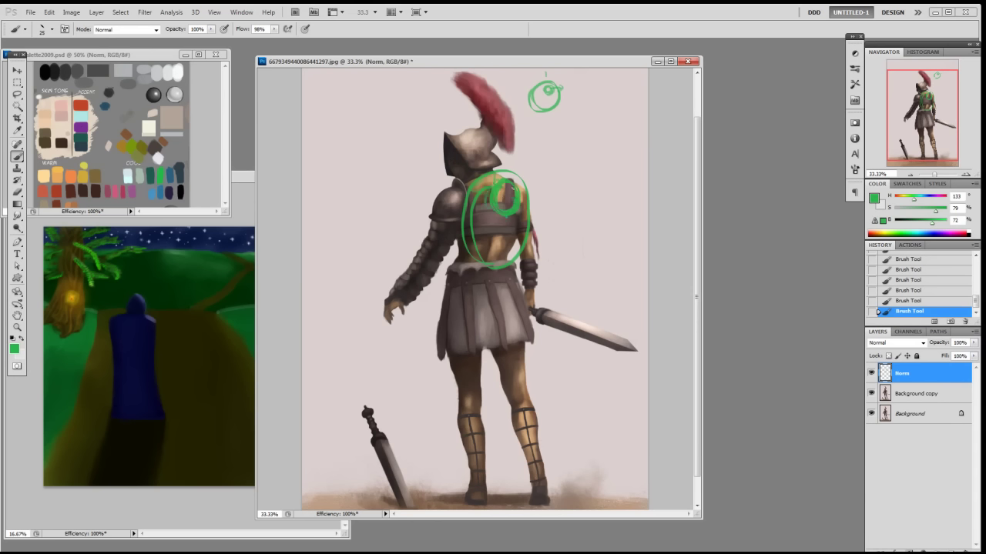
left_click_drag(508, 218, 504, 243)
mouse_move(485, 122)
left_mouse_down()
mouse_move(462, 154)
mouse_move(476, 164)
left_mouse_up()
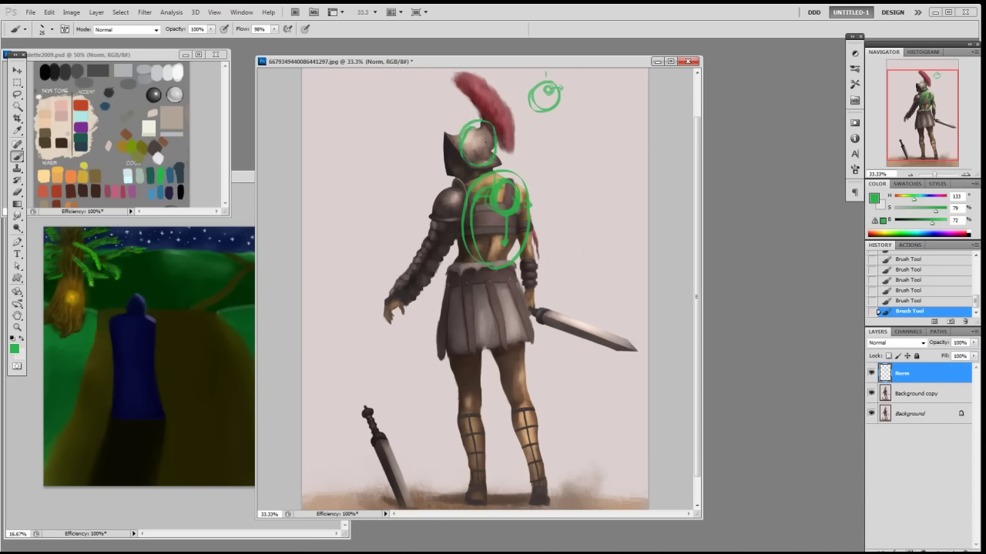
left_click_drag(472, 129, 466, 145)
key("ctrl+z")
- Outline the shoulder armour in green and mark the form of the armoured upper arm below it
mouse_move(454, 202)
left_mouse_down()
mouse_move(457, 194)
mouse_move(443, 228)
left_mouse_up()
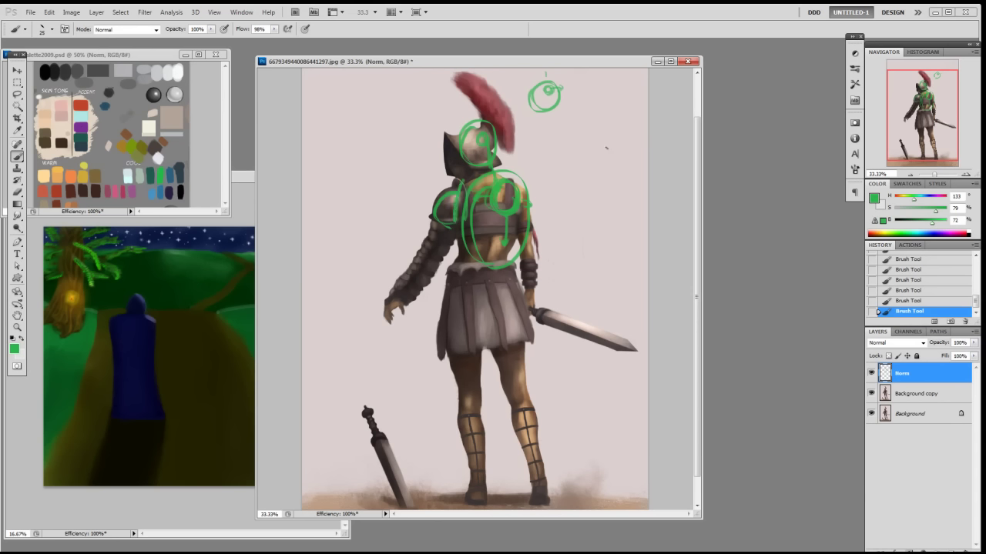
left_click_drag(434, 209, 460, 188)
mouse_move(436, 224)
left_mouse_down()
mouse_move(419, 269)
mouse_move(439, 273)
left_mouse_up()
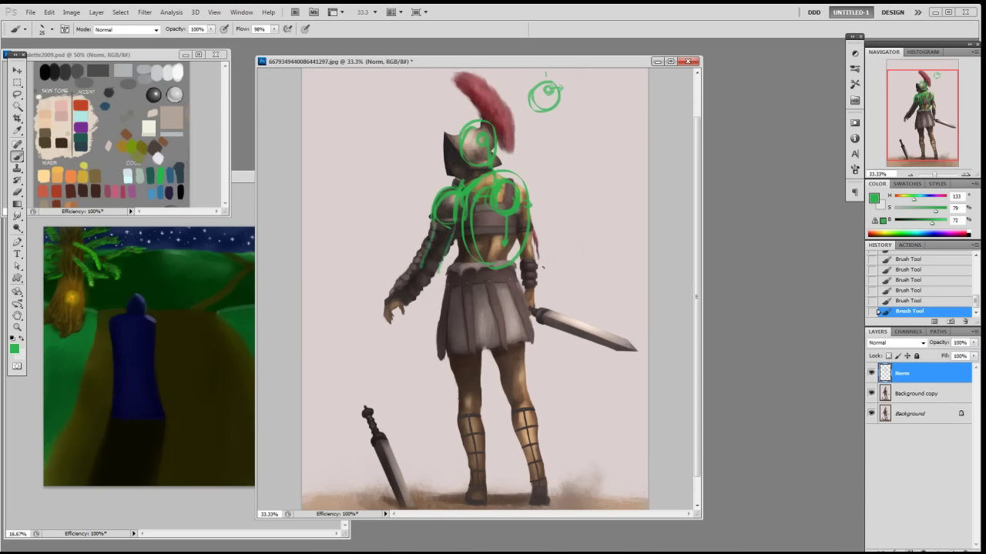
- Mark the thigh and calf forms in green, toggling the Norm sketch layer's visibility to compare with the painting beneath
mouse_move(522, 346)
left_mouse_down()
mouse_move(455, 373)
mouse_move(480, 390)
mouse_move(480, 457)
left_mouse_up()
left_click(871, 375)
left_click(871, 375)
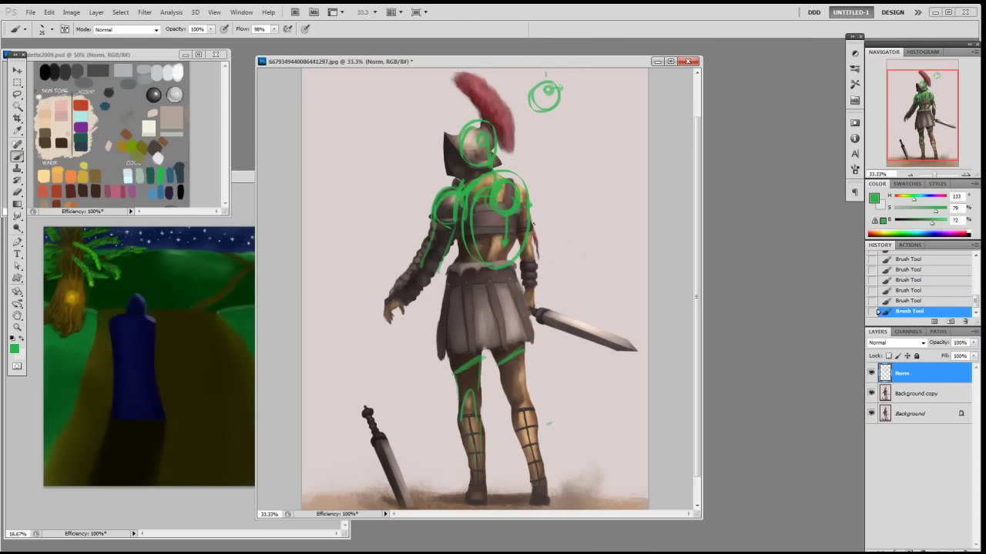
left_click(871, 374)
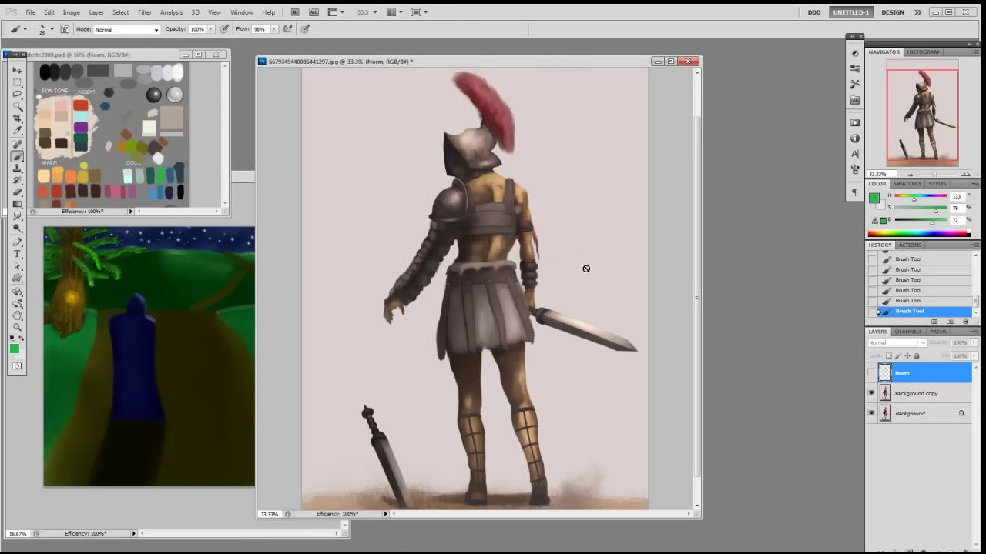
left_click(871, 373)
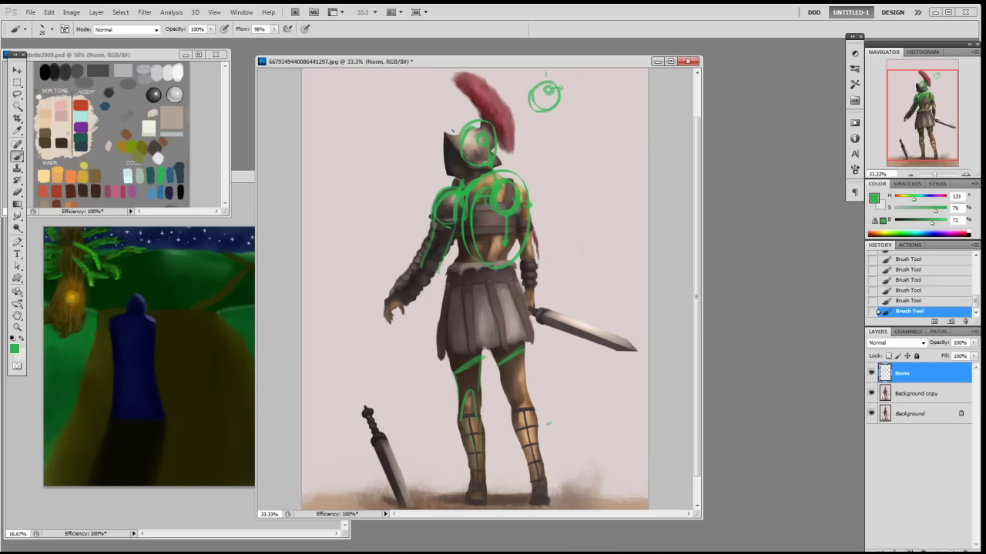
- Draw green arrows toward the helmet and armoured shoulder, then outline the arm and helmet in red sampled from the palette
left_click_drag(440, 95, 454, 128)
left_click_drag(423, 189, 445, 216)
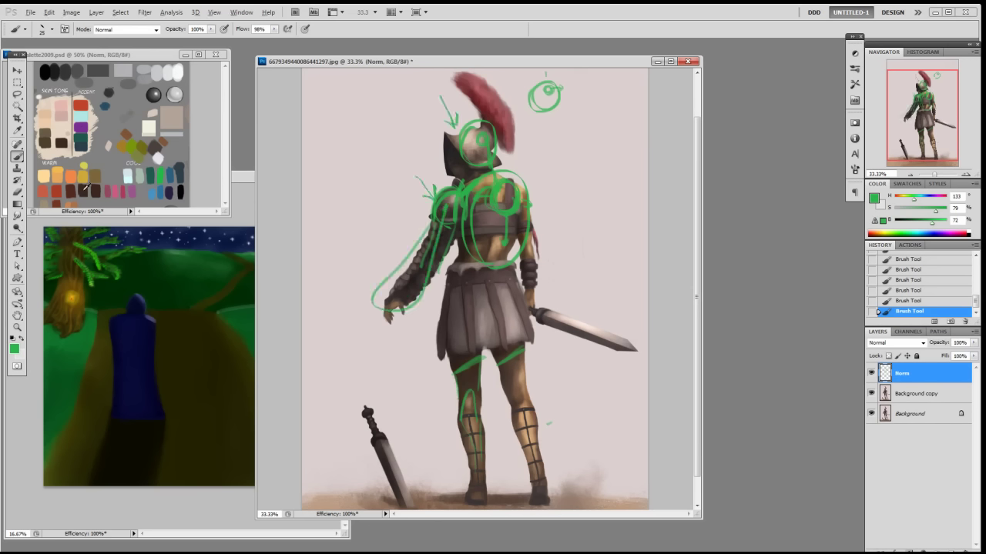
left_click(50, 187, "alt")
mouse_move(424, 307)
left_mouse_down()
mouse_move(408, 217)
mouse_move(501, 154)
left_mouse_up()
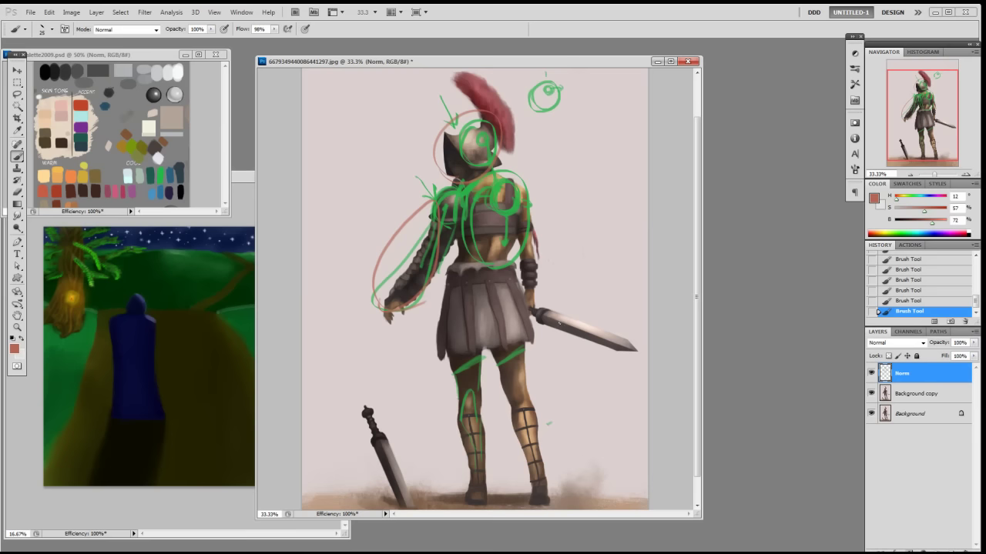
- Hide the sketch layer, group the Background copy with a new Norm layer above it, and choose a 19-pixel brush
left_click(871, 373)
left_click(913, 393)
left_click(937, 551)
left_click_drag(910, 411, 910, 390)
key("ctrl+alt+shift+n")
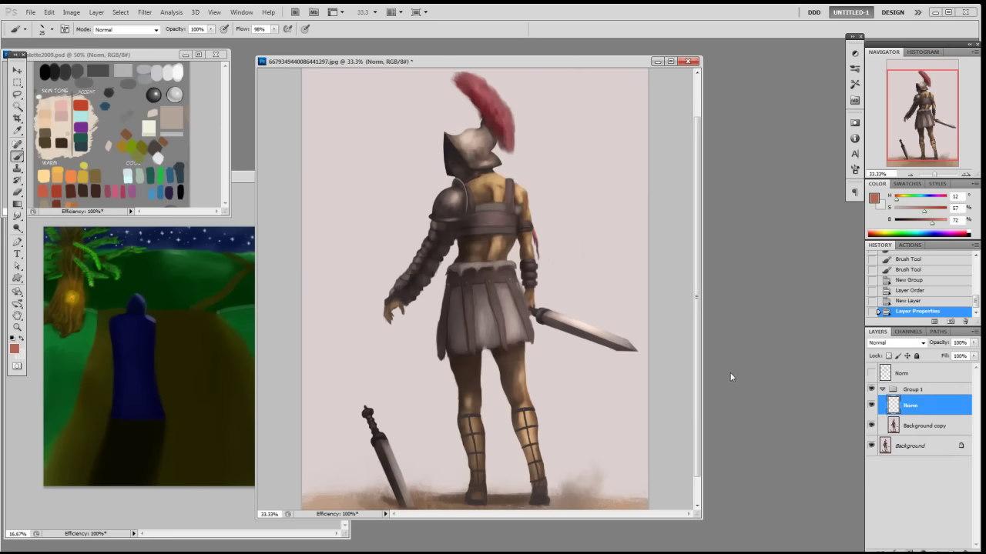
right_click(517, 205)
left_click(582, 271)
left_click(577, 197)
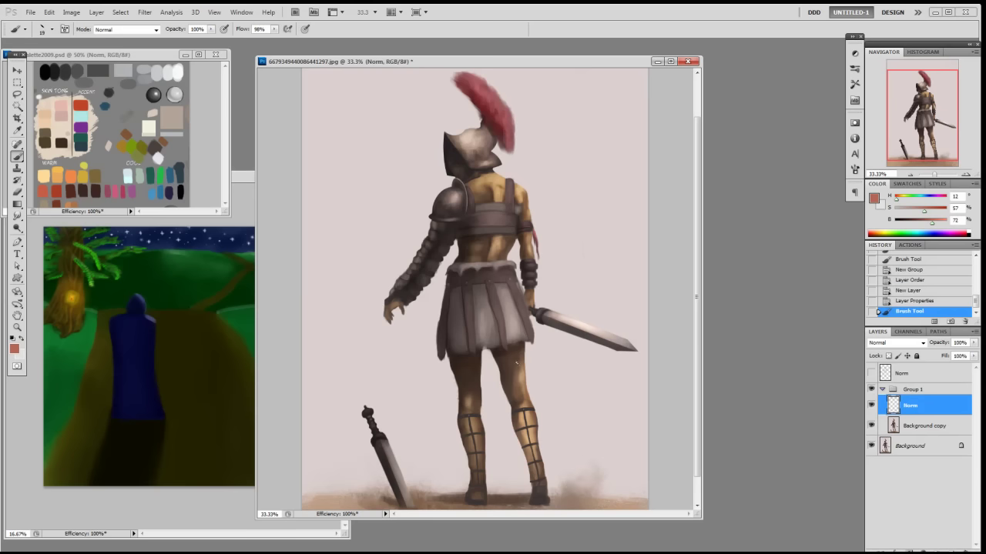
- Select the plain backdrop on the Background copy with the Magic Wand at tolerance 10, delete it and deselect
left_click(915, 428)
key("w")
left_click(614, 410)
left_click(495, 438, "shift")
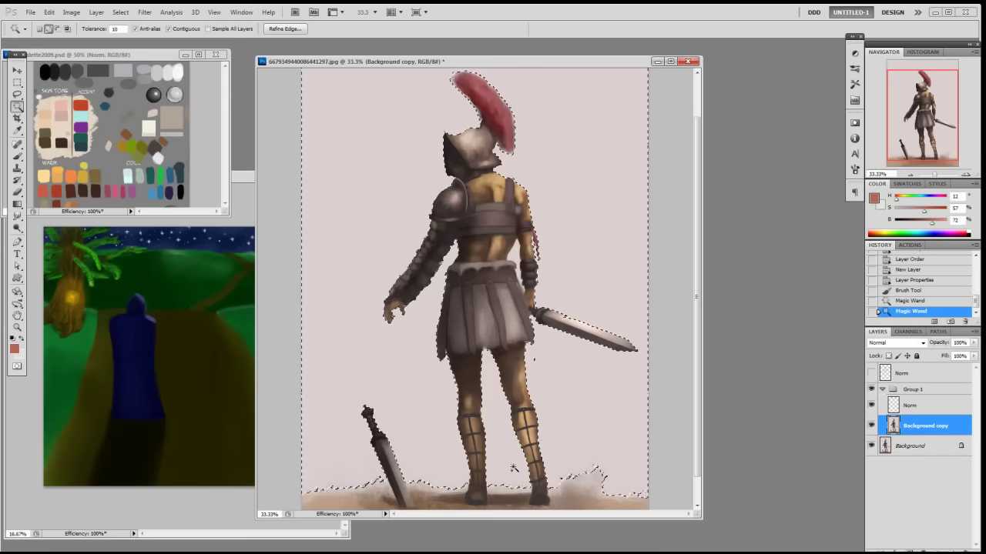
left_click(514, 379, "shift")
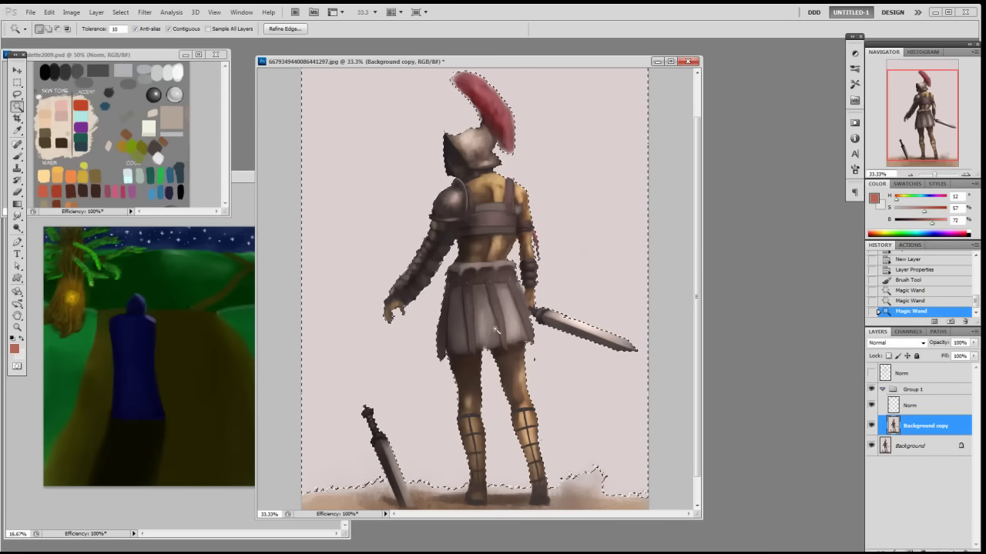
key("Delete")
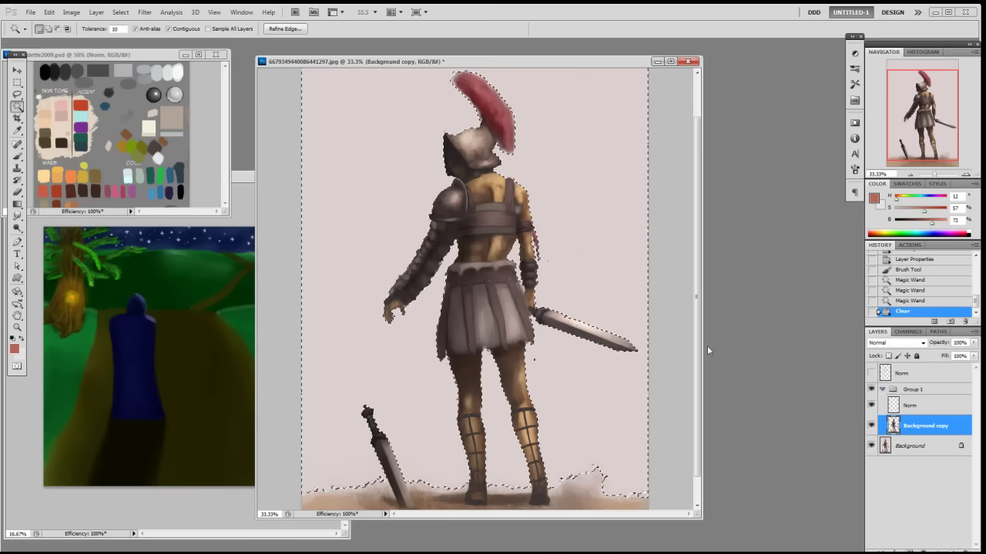
key("ctrl+d")
- Load the figure's silhouette as a selection and paint both legs on the grouped Norm layer with sampled dark brown
left_click(920, 406)
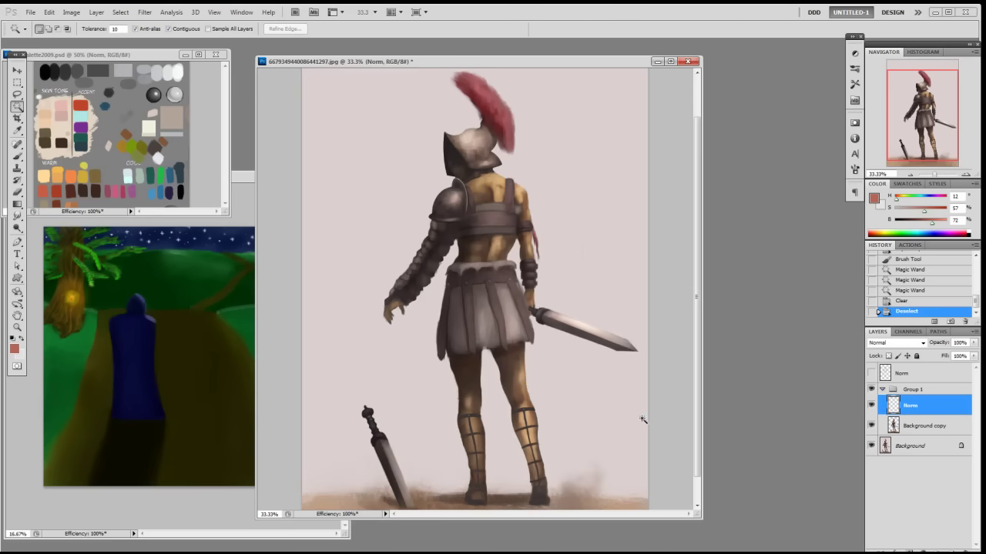
key("b")
left_click(479, 382, "alt")
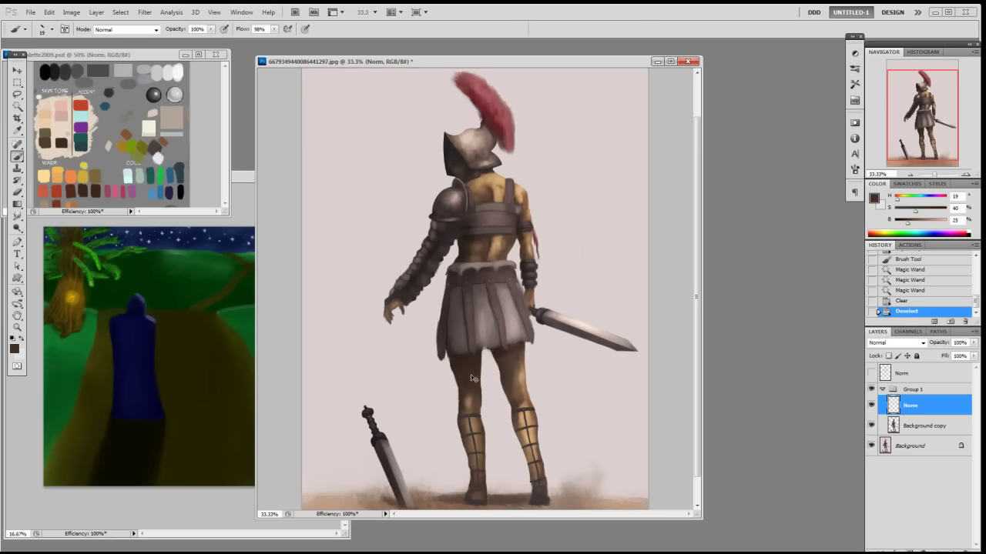
key("ctrl+minus")
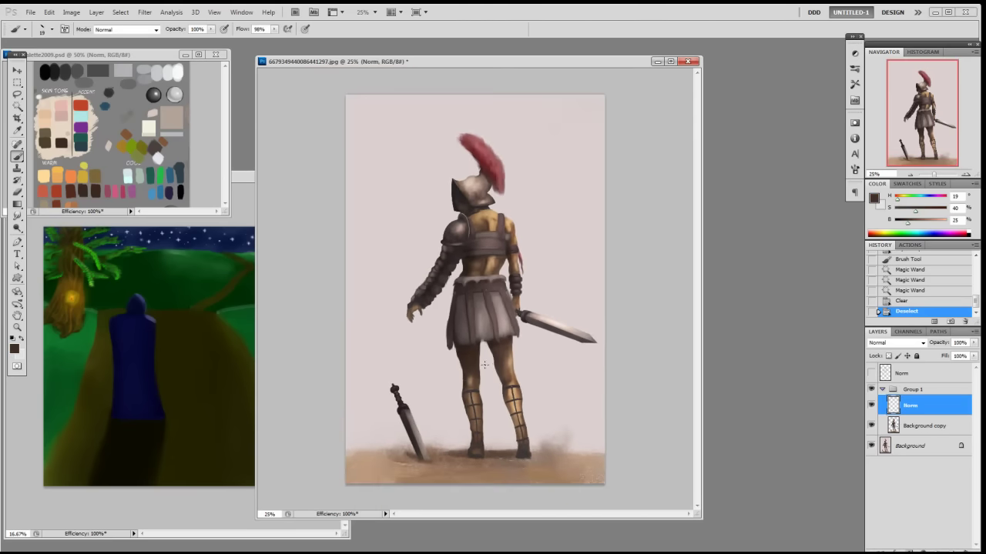
key("bracketright")
key("bracketright")
mouse_move(475, 453)
left_mouse_down()
mouse_move(466, 380)
mouse_move(482, 424)
left_mouse_up()
key("ctrl+z")
left_click(902, 422, "ctrl")
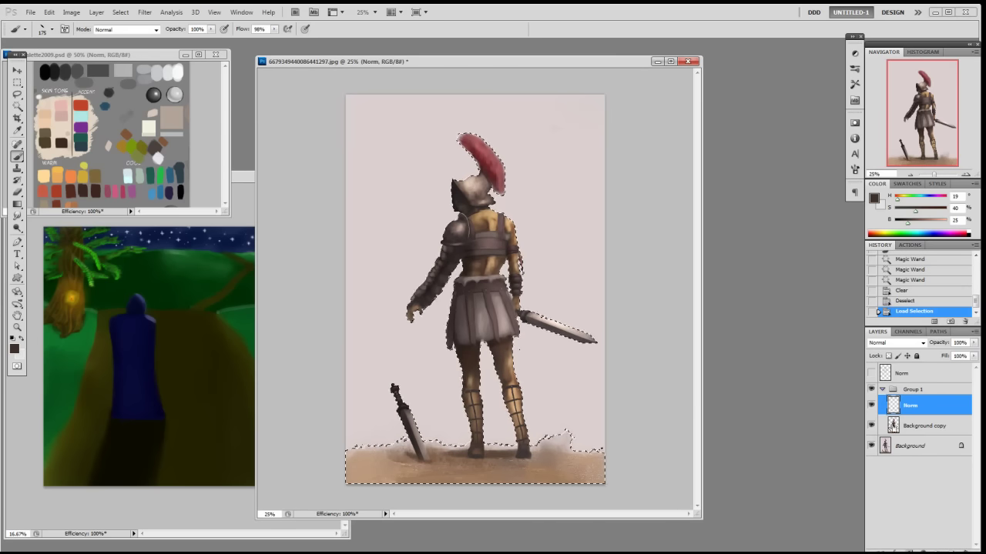
mouse_move(462, 418)
left_mouse_down()
mouse_move(471, 391)
mouse_move(484, 429)
mouse_move(479, 350)
left_mouse_up()
mouse_move(522, 447)
left_mouse_down()
mouse_move(524, 376)
mouse_move(504, 356)
left_mouse_up()
- Darken the shoulder armour, armoured arm and helmet with dark tones sampled from the shoulder area
left_click(450, 238, "alt")
mouse_move(446, 246)
left_mouse_down()
mouse_move(429, 263)
mouse_move(442, 266)
left_mouse_up()
left_click(457, 250, "alt")
left_click_drag(419, 311, 461, 225)
mouse_move(474, 184)
left_mouse_down()
mouse_move(465, 187)
mouse_move(483, 187)
mouse_move(473, 200)
mouse_move(486, 195)
mouse_move(474, 187)
left_mouse_up()
- Even out the highlights on the warrior's back with sampled mid-brown skin tones
left_click(487, 227, "alt")
left_click(484, 224, "alt")
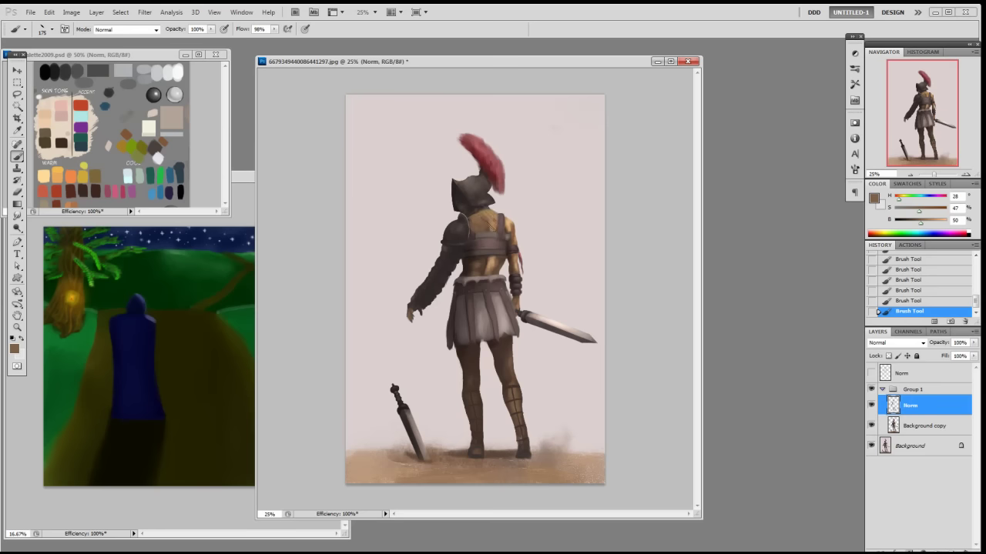
left_click(494, 213, "alt")
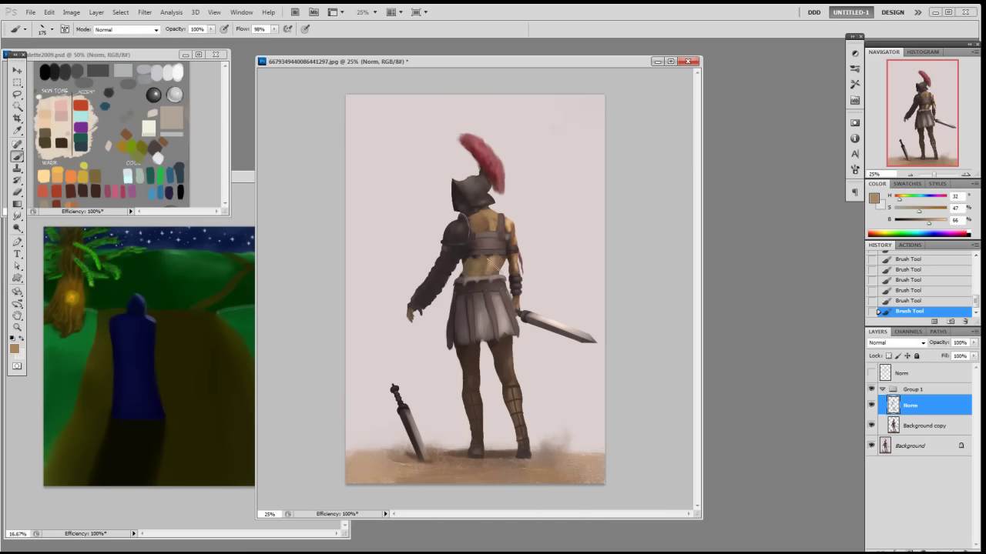
left_click(474, 261, "alt")
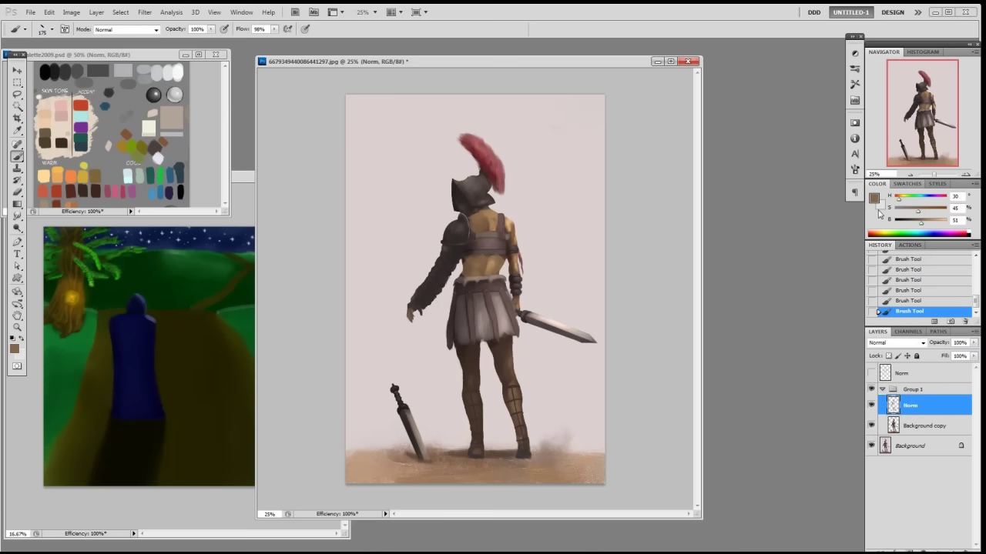
- Hide the painted shadow layer, add another Norm layer above it in the group and clear the selection
left_click(872, 405)
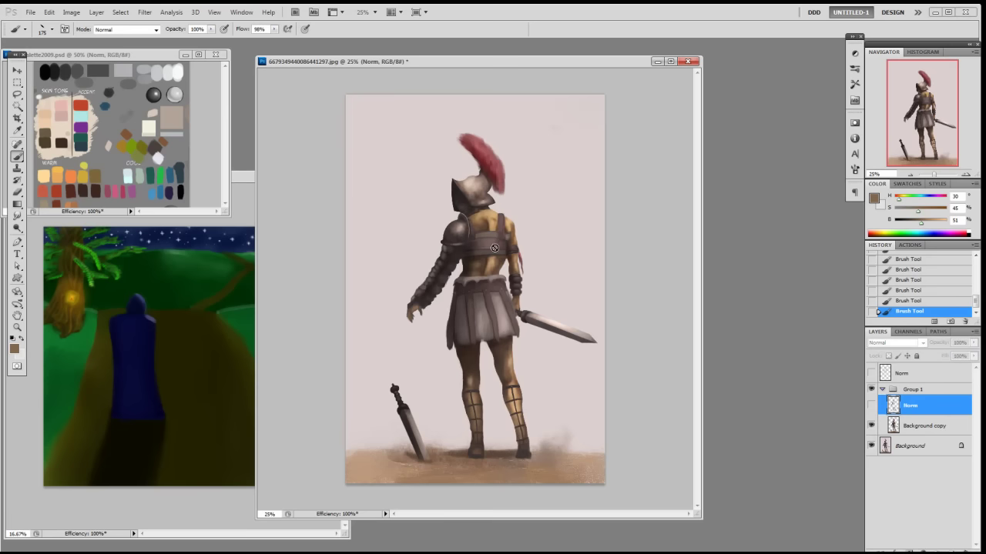
left_click(496, 260, "alt")
key("ctrl+shift+alt+n")
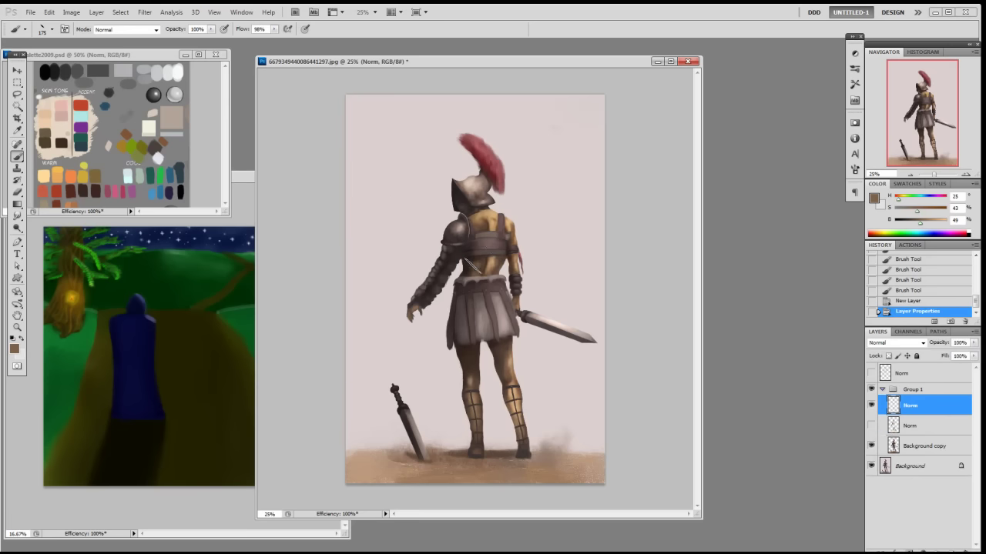
key("ctrl+d")
- Add a Norm layer above everything and paint two dark brown swatches beside the helmet from sampled shadow colours
left_click(907, 373)
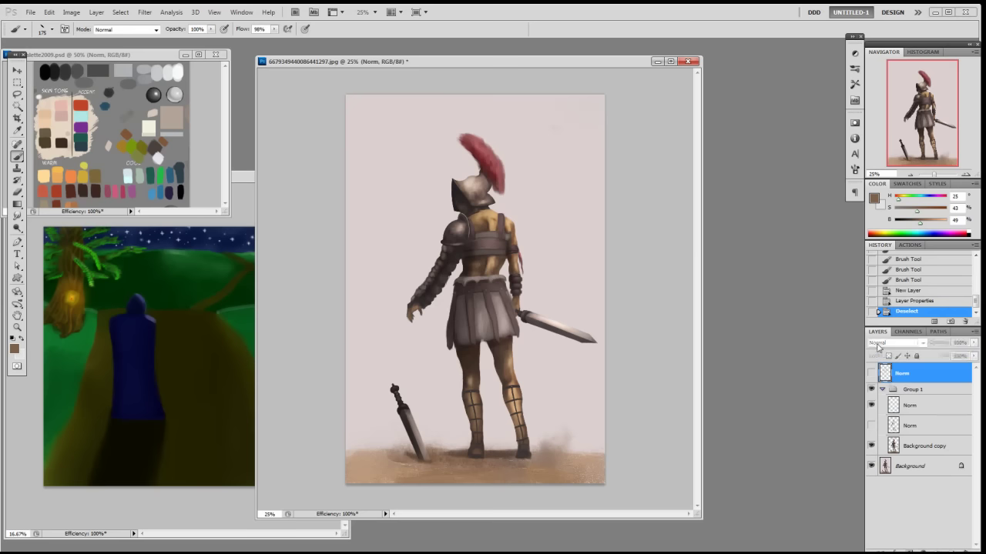
key("ctrl+shift+alt+n")
left_click(467, 262, "alt")
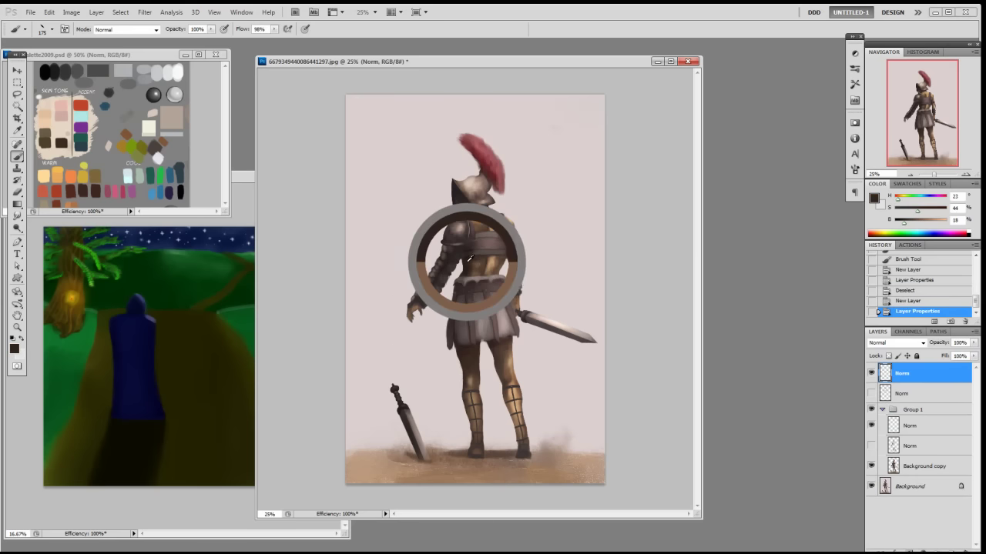
left_click(389, 180)
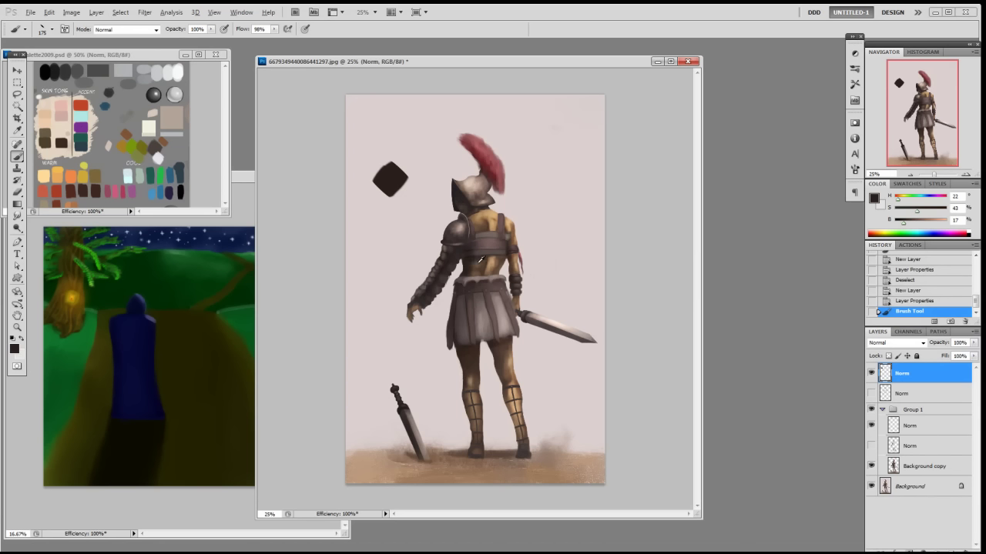
key("alt")
left_click_drag(897, 201, 924, 213)
left_click_drag(390, 158, 407, 152)
- Sample the lower-back shadow, reduce the brush, set the colour to H 23, S 49, B 29 and brush the lower back
left_click(471, 265, "alt")
key("bracketleft")
key("bracketleft")
key("bracketleft")
key("bracketleft")
key("bracketleft")
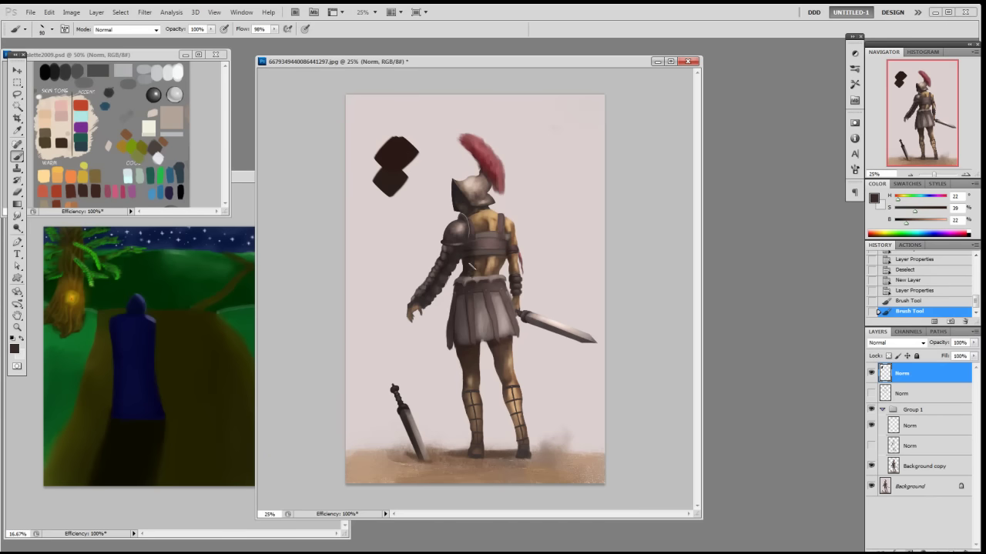
left_click(909, 221)
left_click_drag(914, 211, 920, 210)
mouse_move(470, 264)
left_mouse_down()
mouse_move(487, 266)
mouse_move(471, 269)
left_mouse_up()
- Erase the dark swatches with the Eraser at 100% opacity and hide their layer
key("e")
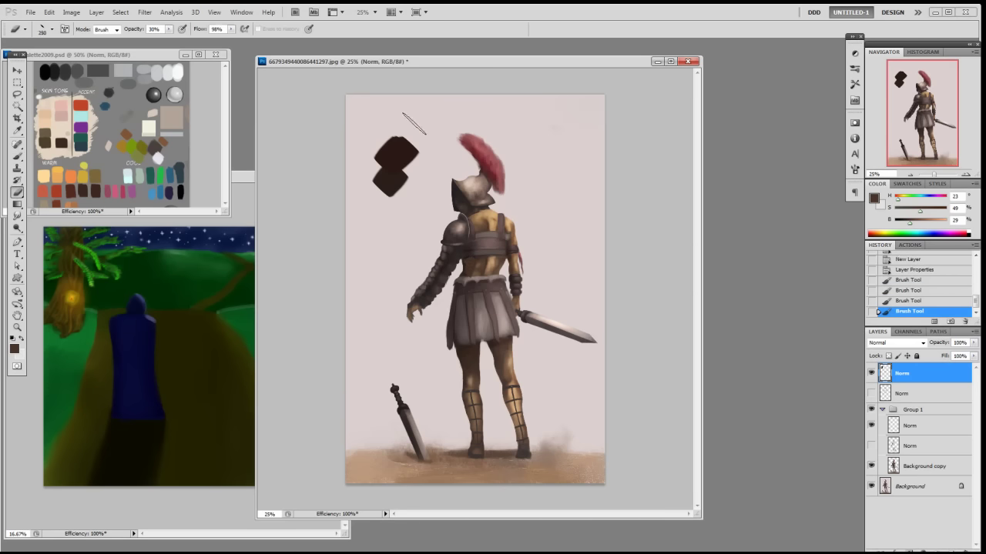
mouse_move(412, 135)
left_mouse_down()
mouse_move(381, 191)
mouse_move(405, 145)
mouse_move(408, 182)
mouse_move(396, 177)
mouse_move(416, 134)
mouse_move(402, 176)
left_mouse_up()
key("ctrl+z")
key("ctrl+z")
key("0")
mouse_move(408, 136)
left_mouse_down()
mouse_move(377, 204)
mouse_move(399, 157)
left_mouse_up()
left_click(870, 373)
- Show the painted shadow layer again and brush sampled skin tones onto the upper back on the Norm layer above it
left_click(909, 425)
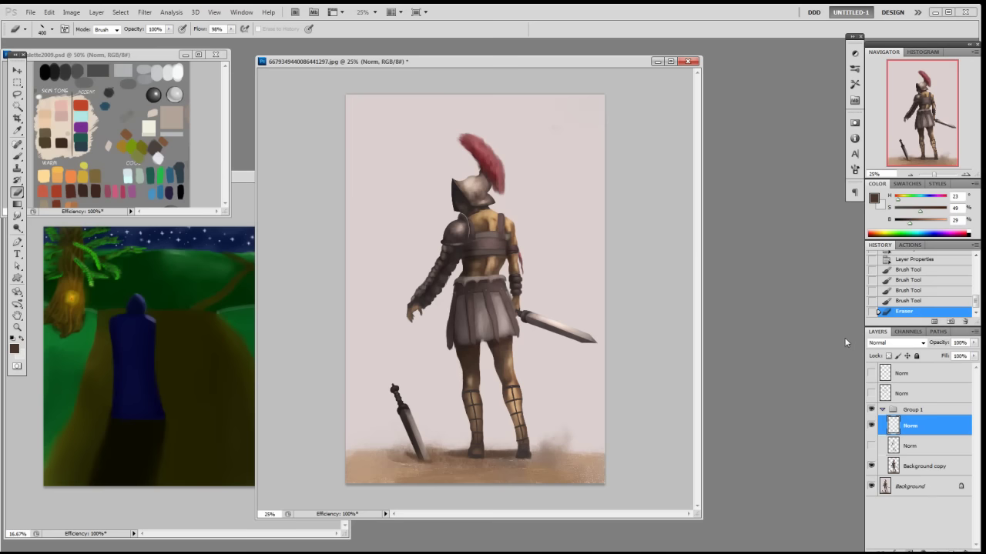
left_click(872, 446)
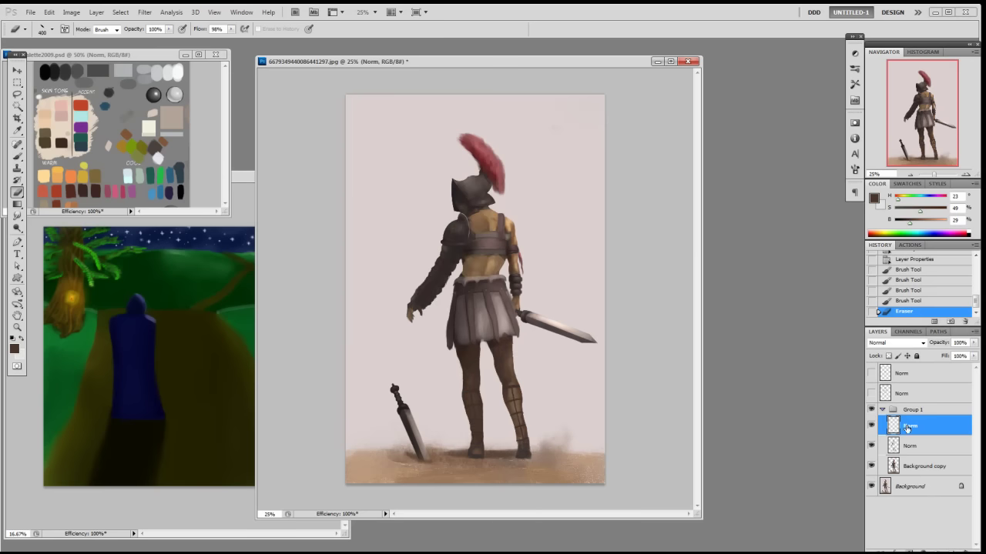
key("b")
left_click(490, 217, "alt")
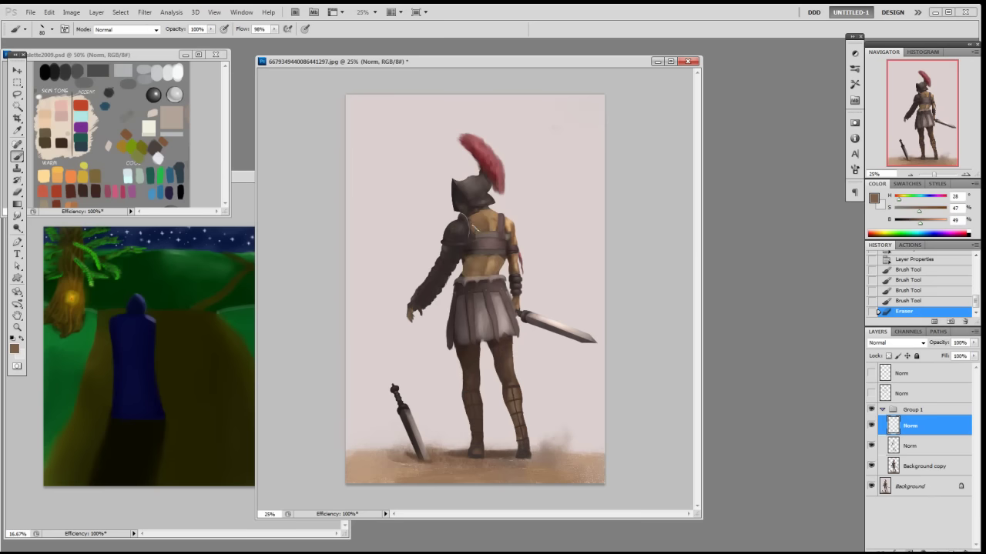
left_click(468, 231)
left_click(489, 218, "alt")
left_click_drag(489, 218, 494, 224)
- Paint sampled skin tones across the lower back, then cover the vertical strap and lighten the shoulder blades
left_click(502, 259, "alt")
mouse_move(481, 260)
left_mouse_down()
mouse_move(471, 259)
mouse_move(500, 255)
left_mouse_up()
left_click(503, 218, "alt")
left_click_drag(488, 220, 485, 222)
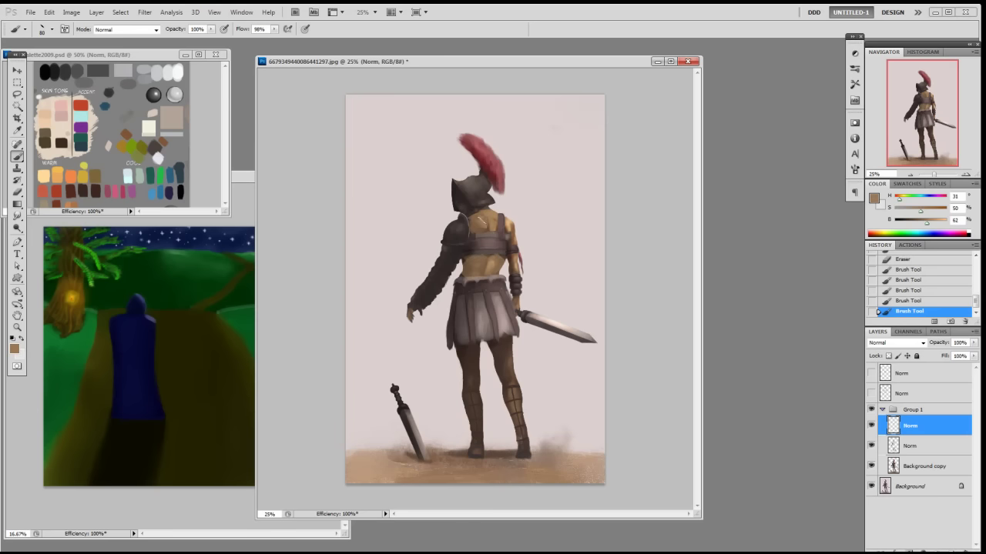
left_click(481, 224)
left_click(483, 224, "alt")
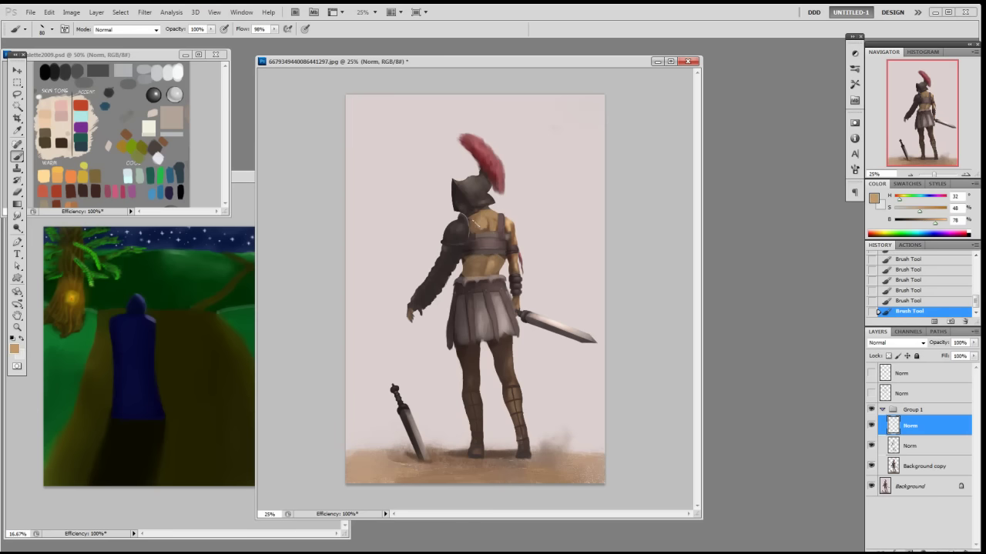
left_click_drag(495, 218, 498, 228)
left_click(493, 221, "alt")
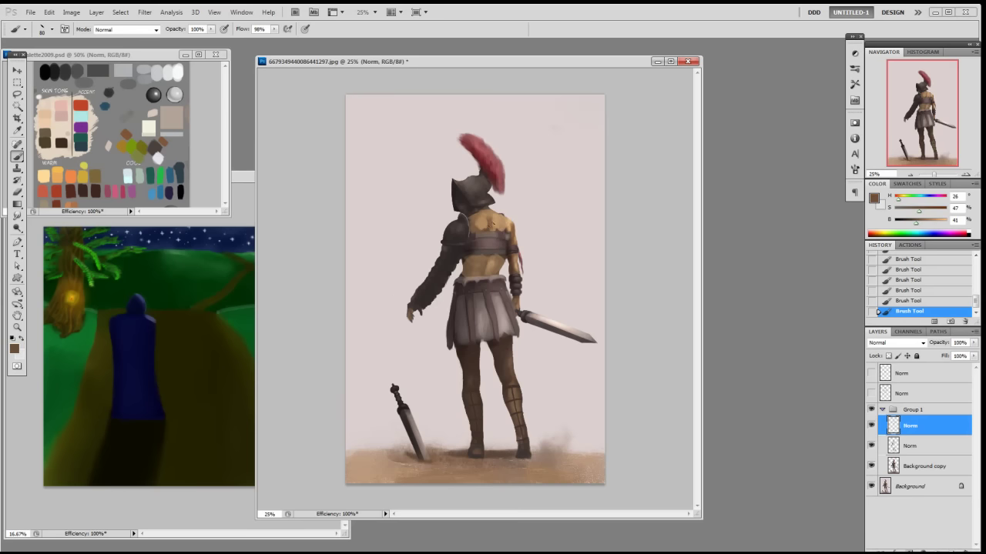
- Refine the shoulder-blade shading with sampled light and dark skin tones, toggling Group 1's visibility to compare with the original
left_click(489, 220, "alt")
left_click(475, 221, "alt")
left_click(479, 218, "alt")
left_click(498, 219, "alt")
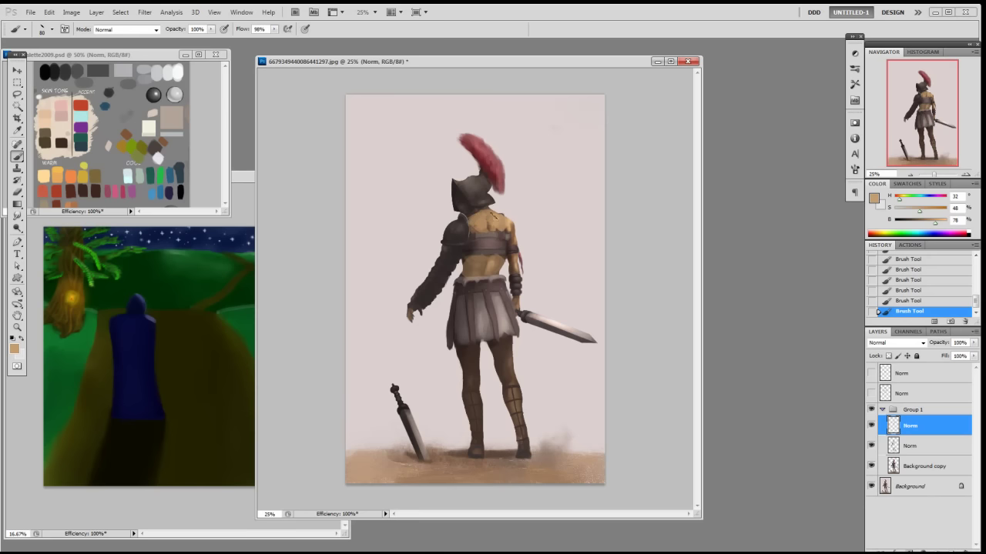
left_click_drag(489, 216, 485, 212)
left_click(871, 410)
left_click(871, 409)
- Paint the sword-side shoulder and upper arm in sampled skin tones over the armband, undoing the last stroke beside the arm
left_click(509, 222, "alt")
left_click(512, 221, "alt")
left_click(515, 230, "alt")
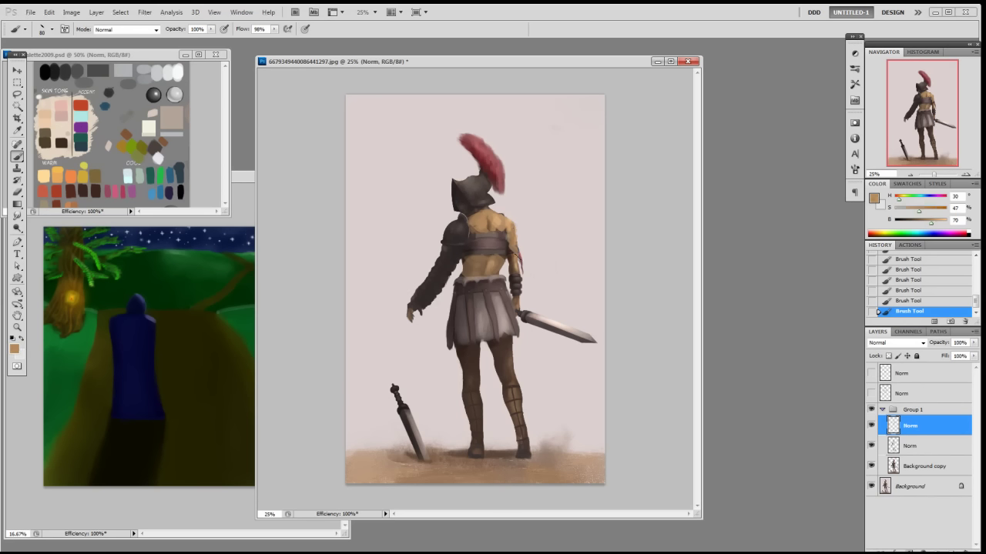
left_click_drag(518, 256, 512, 238)
mouse_move(564, 226)
left_mouse_down()
mouse_move(571, 262)
mouse_move(551, 289)
left_mouse_up()
key("ctrl+z")
- Refine the sword-side upper arm and elbow with sampled light and dark skin tones over the armband area
left_click(513, 223, "alt")
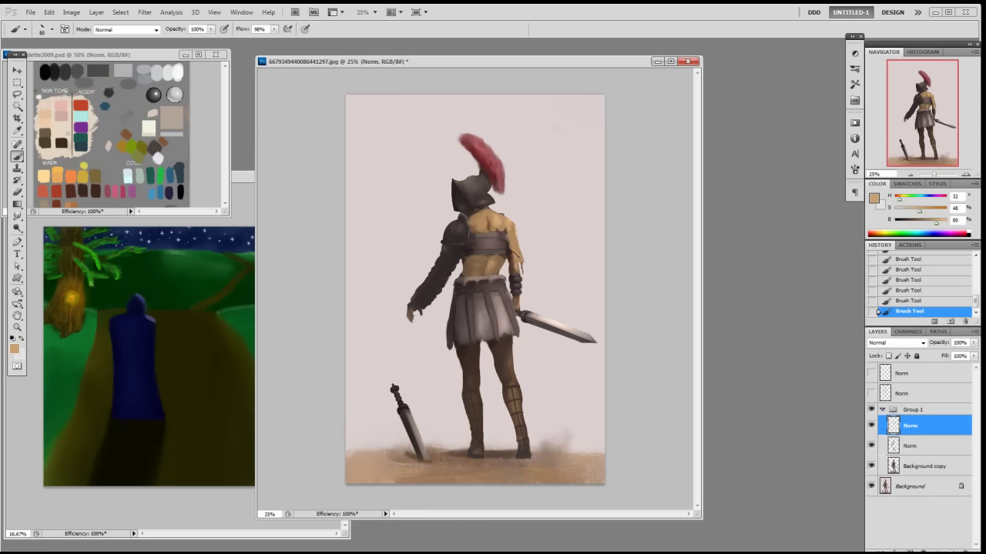
left_click(507, 224, "alt")
left_click(505, 259, "alt")
left_click(515, 254, "alt")
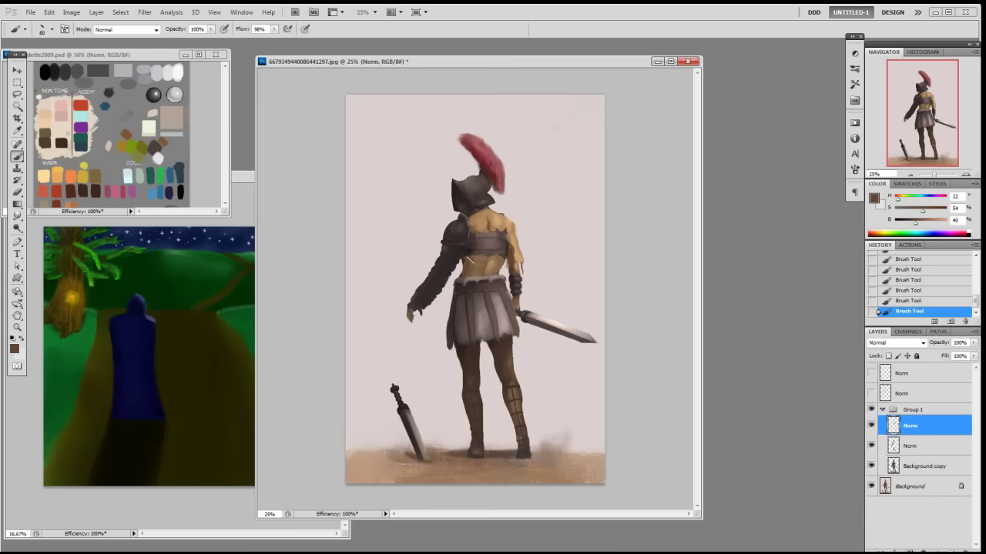
left_click(515, 245, "alt")
left_click(511, 242, "alt")
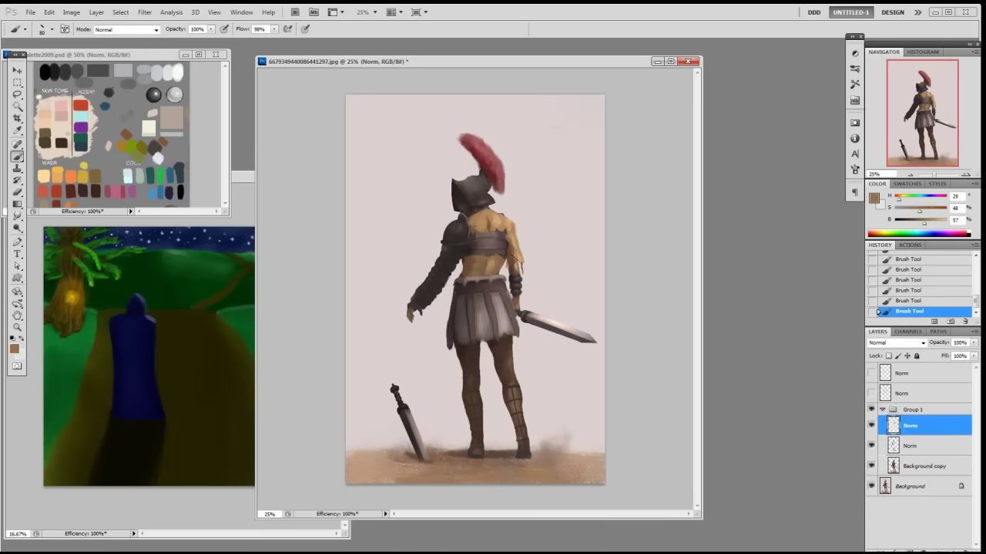
left_click(510, 261, "alt")
left_click(512, 247, "alt")
left_click(513, 247, "alt")
- Mix a browner skin tone (hue 29, saturation 54, brightness 63) for the elbow and erase the loose strokes beside the forearm
left_click_drag(537, 261, 532, 305)
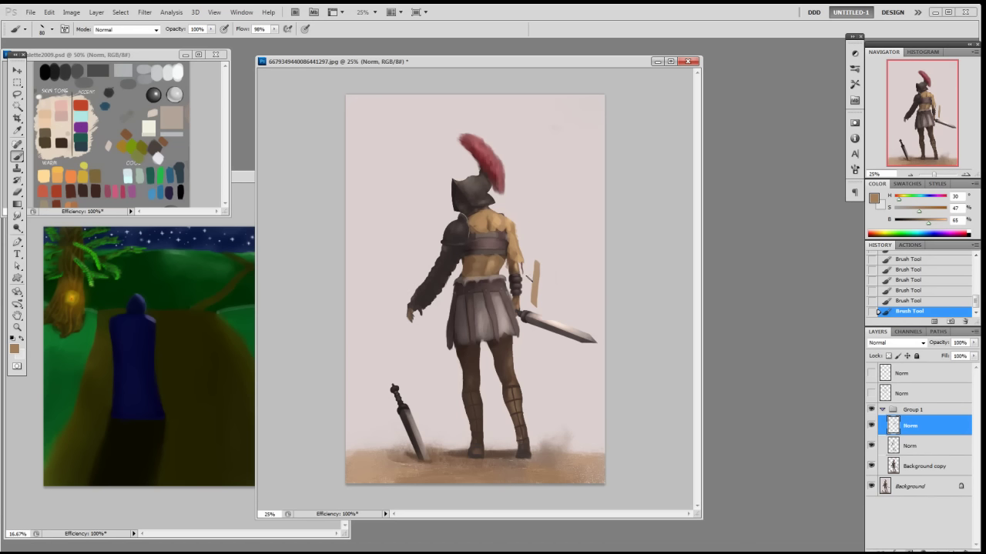
left_click(521, 257, "alt")
left_click_drag(922, 222, 927, 223)
left_click(898, 200)
mouse_move(520, 263)
left_mouse_down()
mouse_move(517, 278)
mouse_move(550, 283)
mouse_move(549, 316)
left_mouse_up()
key("e")
key("b")
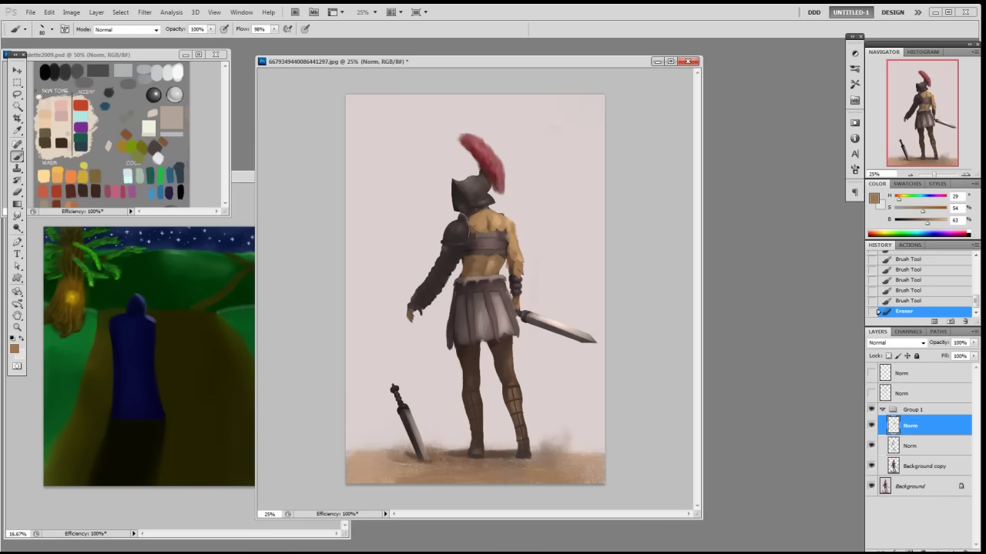
- Extend the sword-side forearm down to the wrist in sampled skin tones, covering the original bracer
mouse_move(517, 279)
left_mouse_down()
mouse_move(520, 299)
mouse_move(510, 245)
mouse_move(515, 273)
mouse_move(519, 262)
left_mouse_up()
left_click(512, 256, "alt")
left_click(516, 253, "alt")
left_click(512, 242, "alt")
left_click(520, 258, "alt")
left_click(514, 247, "alt")
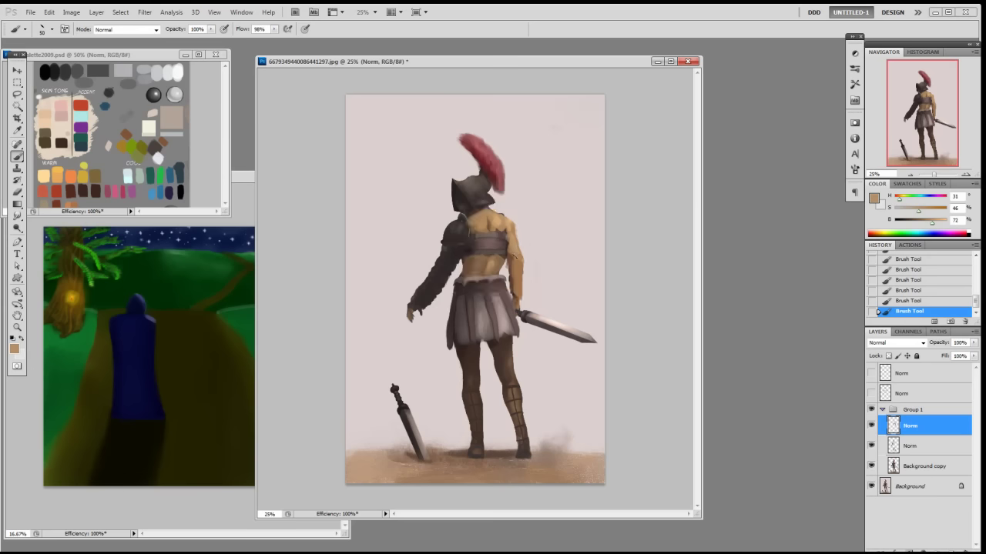
left_click(514, 255, "alt")
left_click(521, 252, "alt")
- Trim the outer edge of the sword-side forearm with a progressively smaller eraser
key("e")
left_click(533, 288)
key("bracketleft")
key("bracketleft")
key("bracketleft")
key("bracketleft")
key("bracketleft")
key("bracketleft")
key("bracketleft")
key("bracketleft")
key("bracketleft")
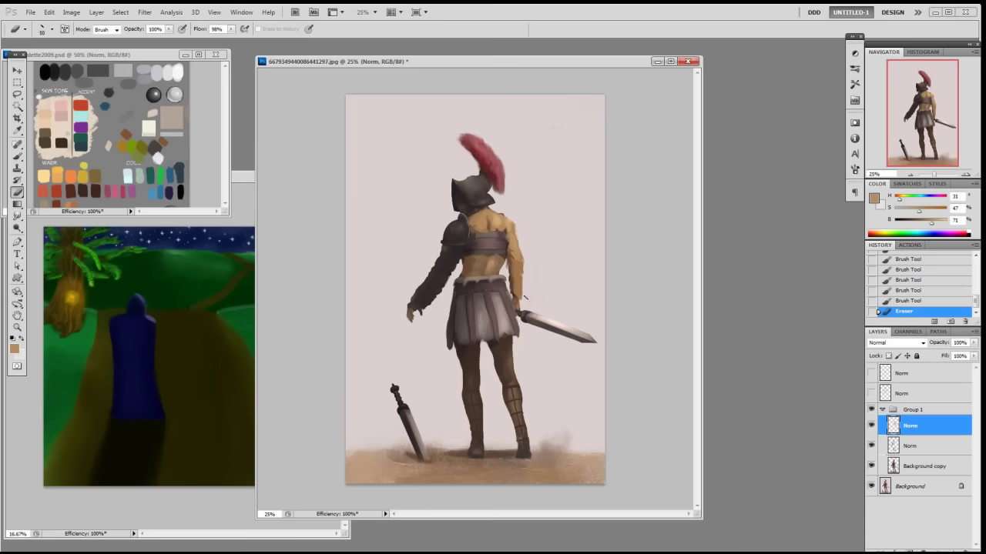
left_click_drag(524, 276, 526, 296)
- Shade the sword-side forearm and wrist with sampled darker skin tones
key("b")
left_click(513, 262, "alt")
left_click(514, 277, "alt")
left_click_drag(512, 293, 515, 299)
left_click(513, 277, "alt")
left_click(512, 261, "alt")
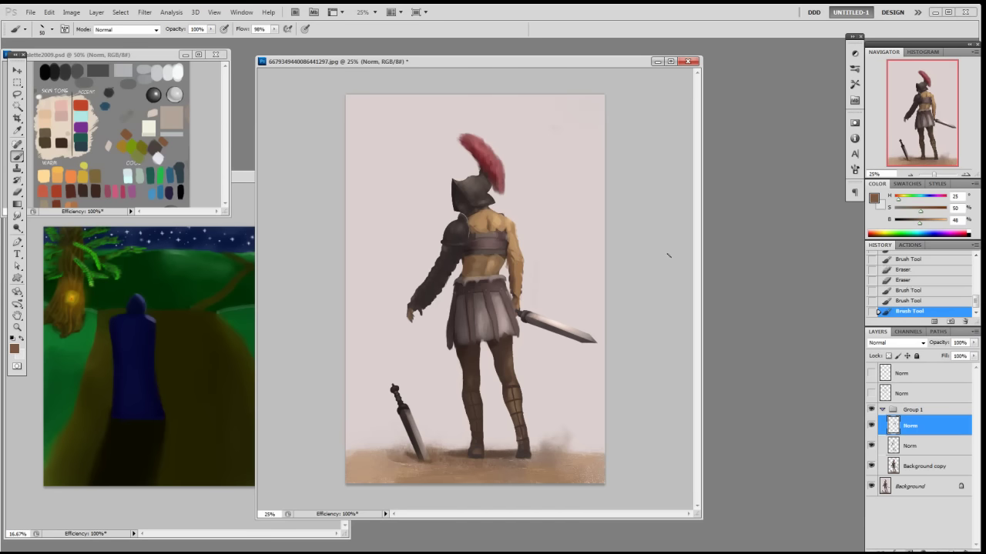
- Paint sampled skin tones along the side of the torso and across the lower back above the belt
left_click(508, 243, "alt")
left_click_drag(508, 243, 504, 251)
left_click(468, 265, "alt")
left_click_drag(471, 274, 489, 274)
left_click(489, 260, "alt")
left_click(493, 223, "alt")
- Add a new layer in Group 1 and paint sampled skin tones over the sword-side half of the back strap
key("ctrl+shift+n")
mouse_move(492, 251)
left_mouse_down()
mouse_move(493, 223)
mouse_move(492, 260)
mouse_move(489, 241)
mouse_move(485, 255)
mouse_move(498, 266)
mouse_move(493, 251)
mouse_move(489, 259)
mouse_move(502, 258)
mouse_move(485, 277)
mouse_move(497, 266)
mouse_move(501, 222)
mouse_move(502, 254)
left_mouse_up()
key("ctrl+z")
left_click(489, 241, "alt")
left_click(498, 262, "alt")
left_click(489, 265, "alt")
left_click(505, 258, "alt")
left_click(495, 269, "alt")
left_click(493, 268, "alt")
left_click(499, 226, "alt")
left_click(495, 248, "alt")
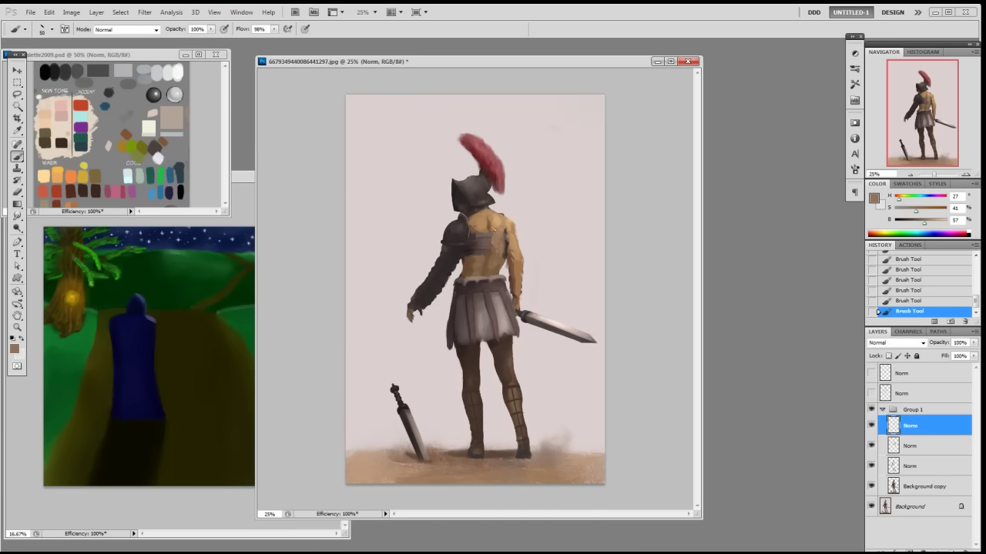
- Continue the sampled skin tones over the upper back and the remaining strap between the shoulder blades
left_click(491, 227, "alt")
left_click(493, 224, "alt")
left_click(496, 208, "alt")
left_click(486, 225, "alt")
left_click(477, 229, "alt")
- Shade the lower back on the armored-arm side with sampled and adjusted brown skin tones
left_click(471, 268, "alt")
left_click(464, 257, "alt")
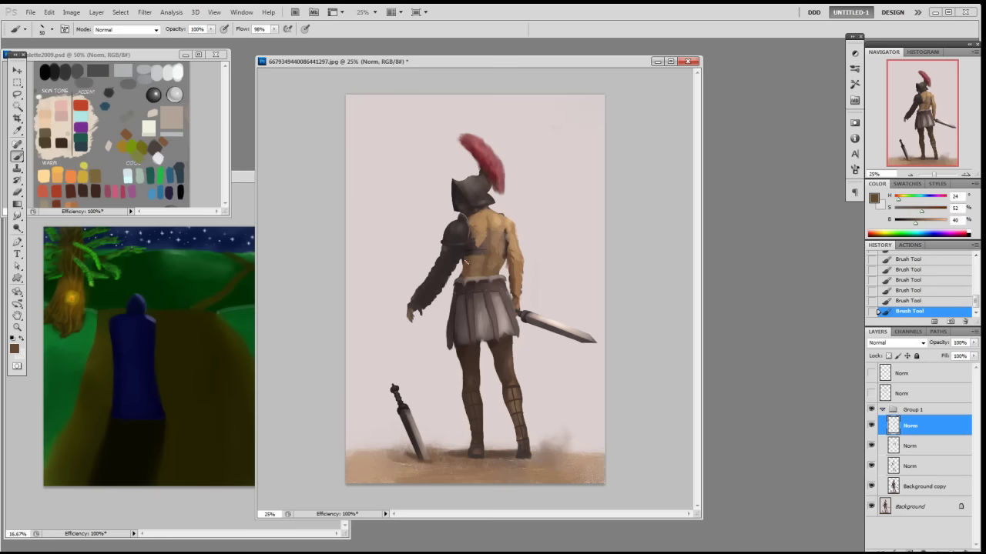
left_click_drag(915, 222, 923, 211)
left_click(469, 270, "alt")
left_click(476, 261, "alt")
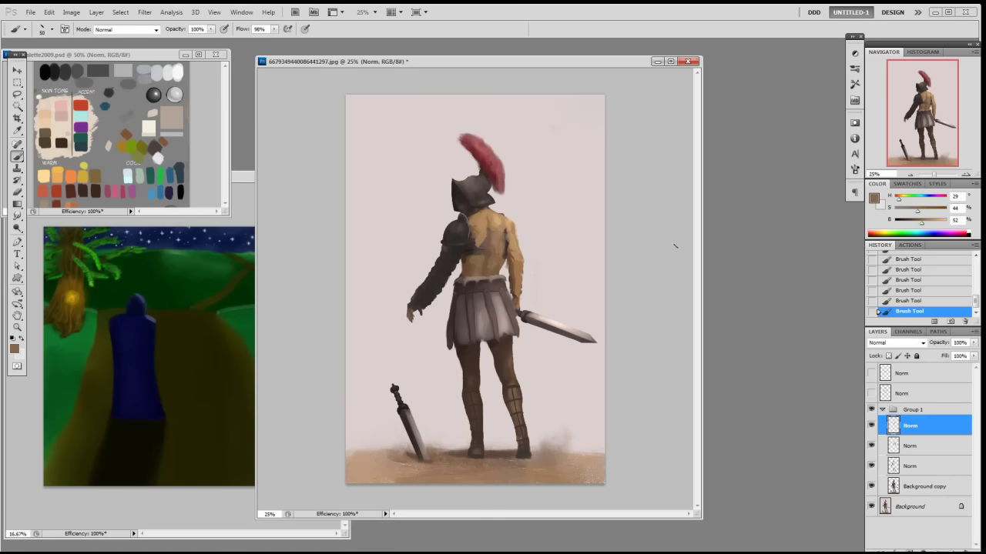
- Toggle the visibility of the newest paint in Group 1 to compare the back before and after
left_click(871, 427)
left_click(871, 428)
left_click(870, 422)
left_click(870, 420)
- Refine the shoulder blade and upper spine with sampled skin tones, changing brush tips and reducing the brush size
left_click(499, 222, "alt")
left_click(505, 220, "alt")
left_click(498, 223, "alt")
right_click(521, 239)
double_click(554, 307)
key("[")
key("[")
key("[")
left_click(492, 217, "alt")
left_click(492, 223, "alt")
right_click(507, 227)
double_click(572, 290)
- Sample the original bracer's dark color with Group 1 hidden, and add a new layer at the top of the group
left_click(516, 289, "alt")
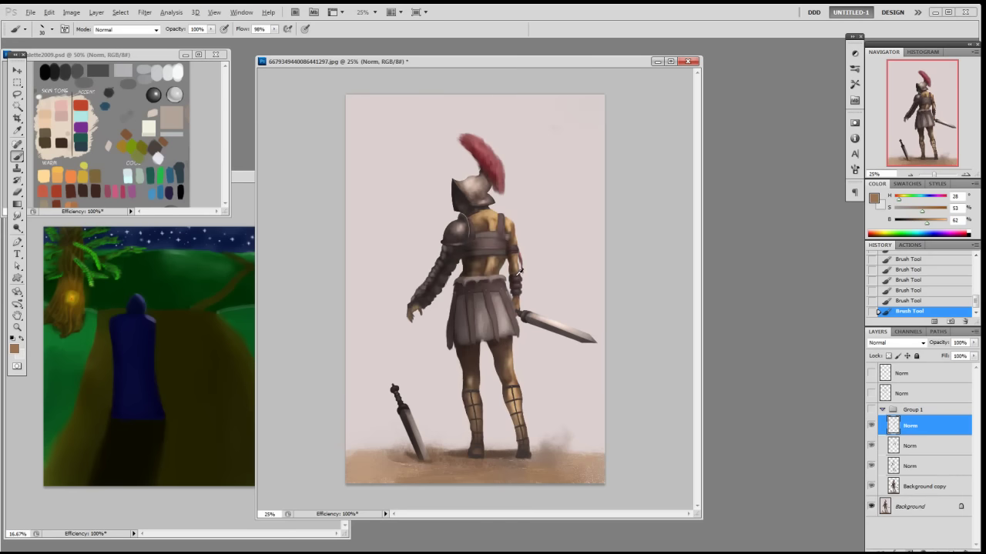
left_click(521, 282, "alt")
key("ctrl+plus")
key("ctrl+plus")
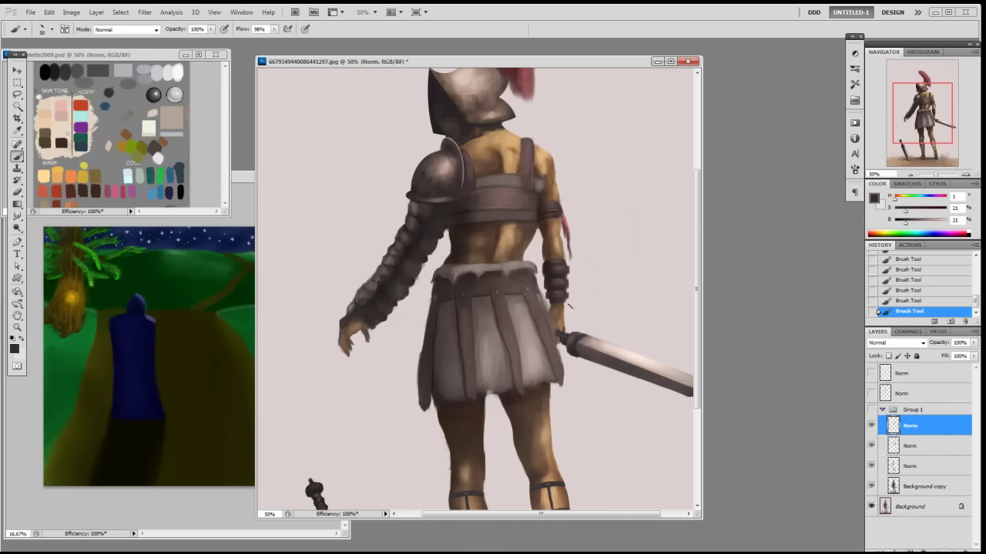
key("ctrl+shift+alt+n")
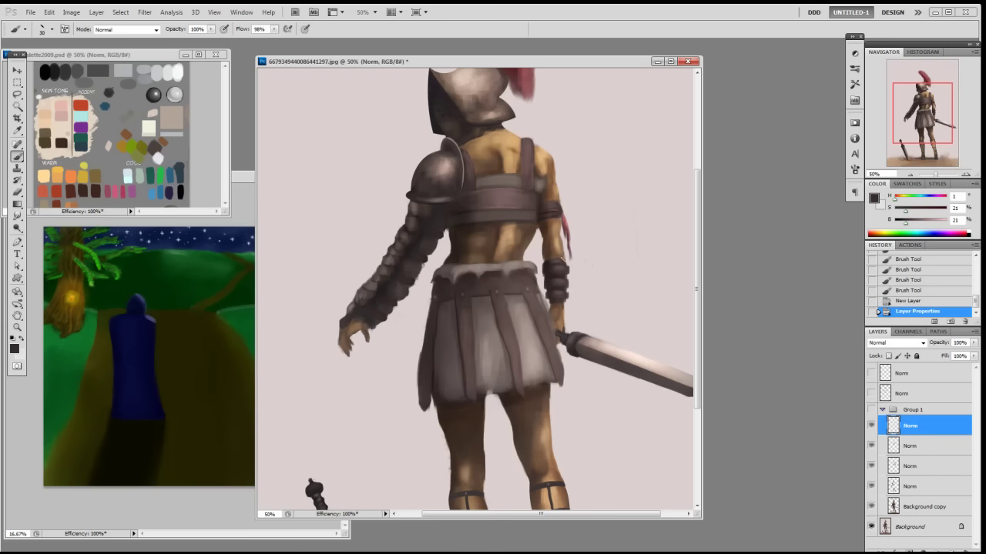
- Show Group 1 again and block in a simplified dark bracer on the sword-side forearm
key("ctrl+minus")
left_click(870, 409)
left_click_drag(530, 273, 531, 293)
left_click_drag(909, 223, 909, 210)
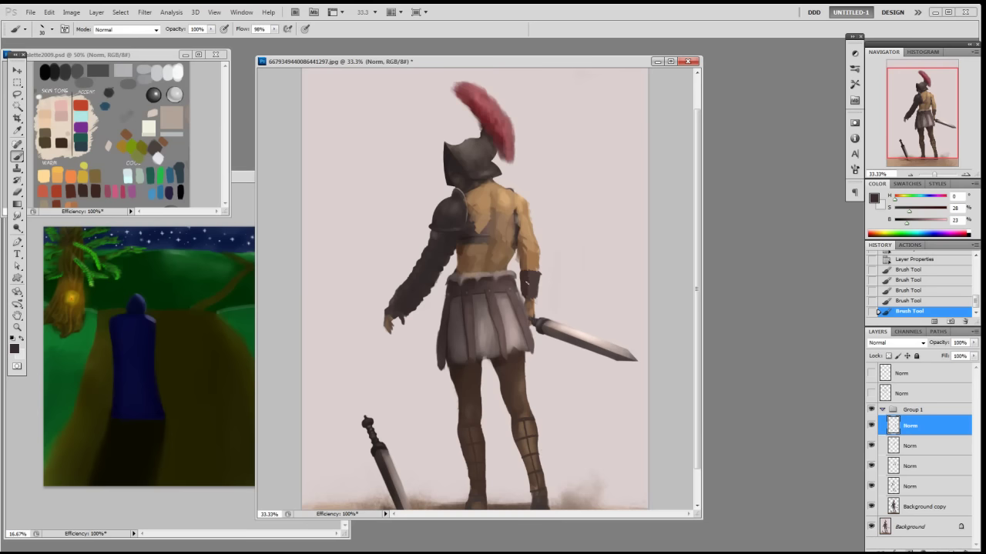
left_click_drag(530, 277, 530, 290)
- Add lighter planes and a pale grey highlight (hue 4, saturation 10, brightness 62) to the bracer
left_click(540, 271, "alt")
left_click_drag(911, 223, 914, 222)
left_click(903, 210)
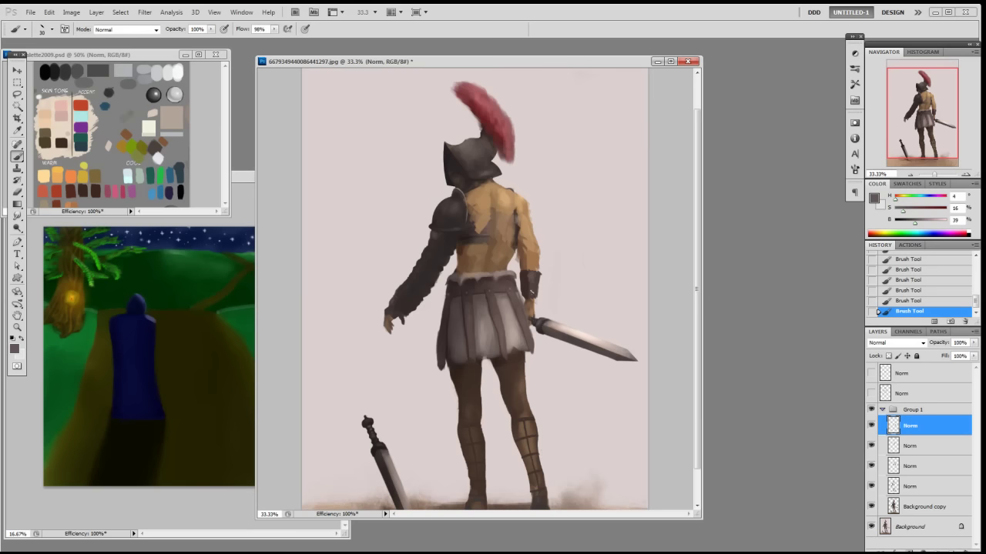
left_click(533, 282, "alt")
left_click(926, 222)
left_click(900, 210)
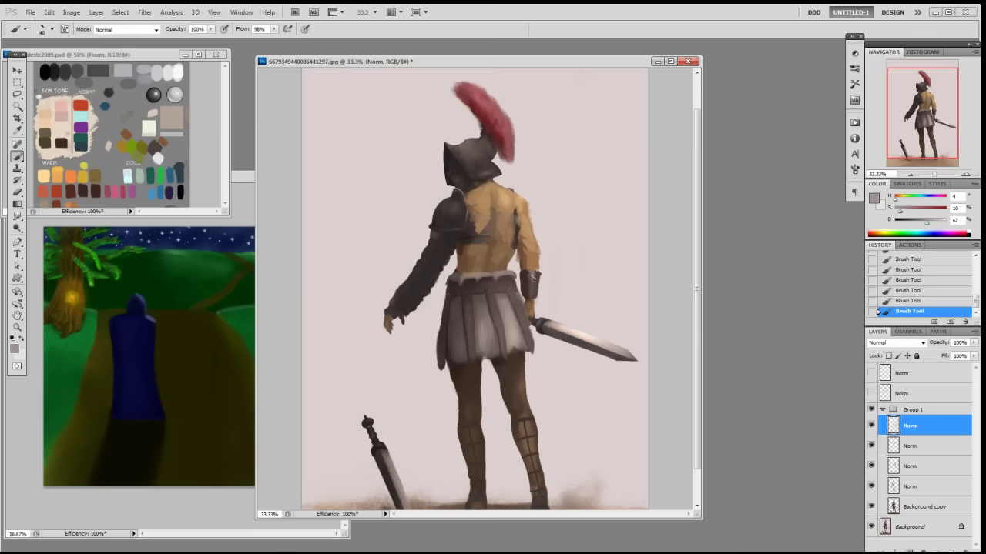
- Blend the bracer's highlights into its shadow side using sampled mid and dark browns
left_click(532, 275, "alt")
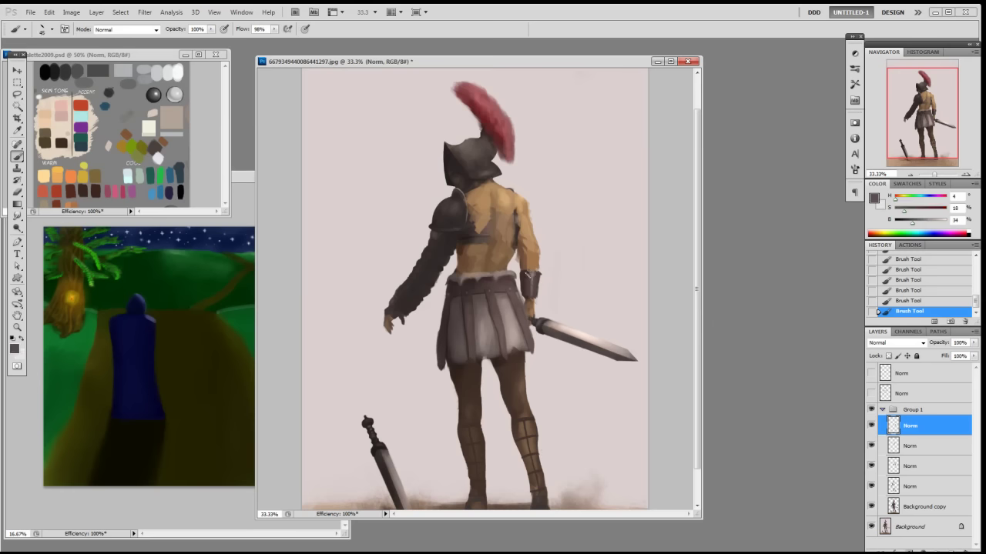
left_click(528, 275, "alt")
left_click(529, 274, "alt")
left_click(528, 286, "alt")
left_click(521, 268, "alt")
left_click(530, 284, "alt")
left_click(531, 279, "alt")
left_click(524, 282, "alt")
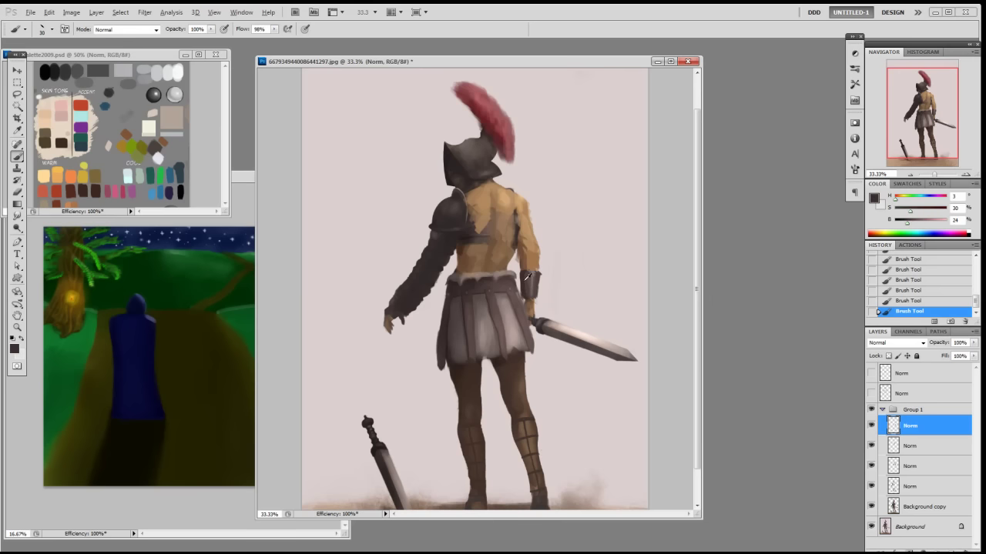
left_click(526, 282, "alt")
left_click(531, 280, "alt")
- Switch to another brush tip and deepen the bracer's shaded side with sampled dark tones
key("ctrl+plus")
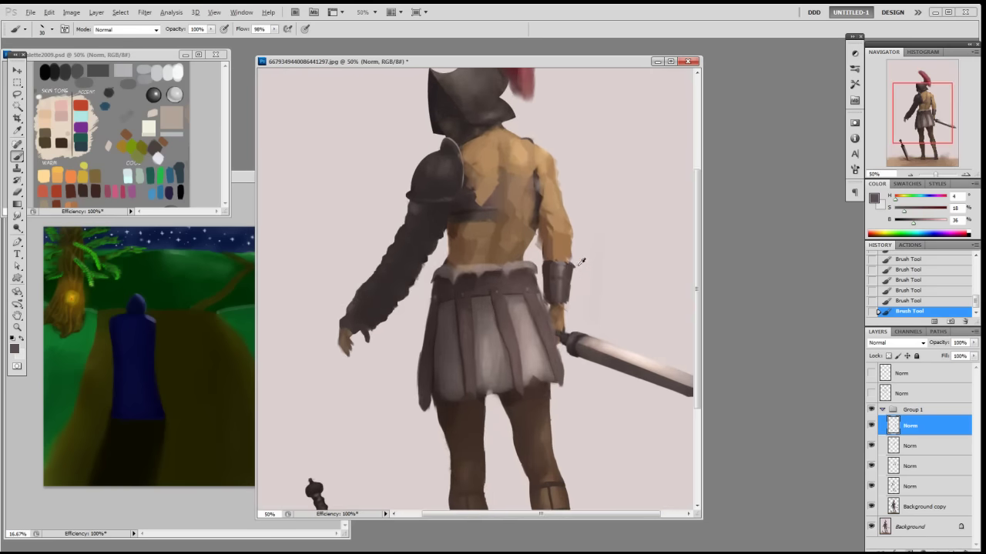
left_click(554, 280, "alt")
right_click(560, 280)
left_click(629, 343)
left_click(549, 282)
left_click(558, 279, "alt")
left_click(552, 273, "alt")
- Shape the bracer's flared upper rim and its lit outer face with sampled light and dark tones
left_click(551, 268, "alt")
left_click(550, 281, "alt")
left_click(549, 271, "alt")
left_click(565, 270, "alt")
left_click(565, 272, "alt")
left_click_drag(563, 275, 558, 276)
left_click(554, 273, "alt")
- Choose a finer brush tip and define the bracer's rim and horizontal bands with sampled dark and light tones
right_click(602, 259)
double_click(685, 324)
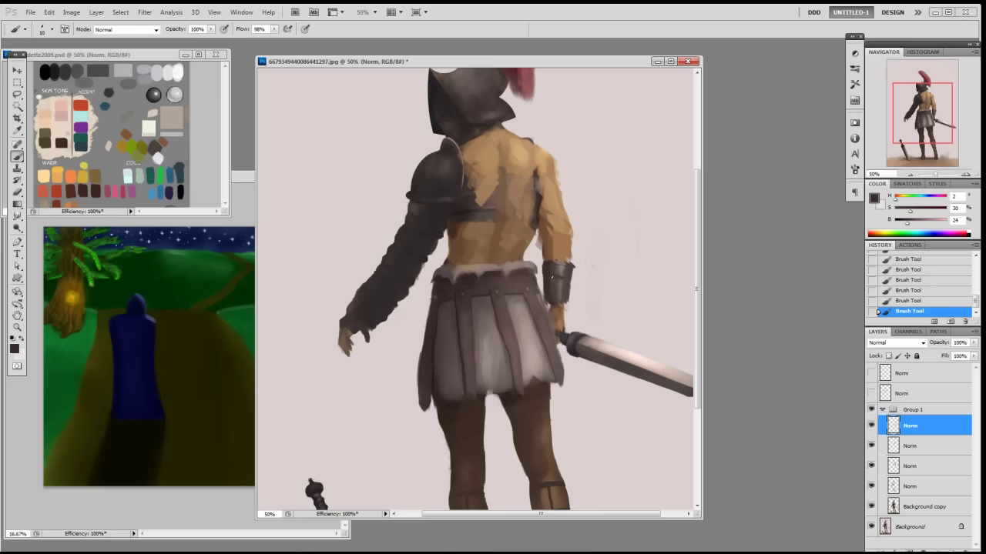
left_click(549, 269, "alt")
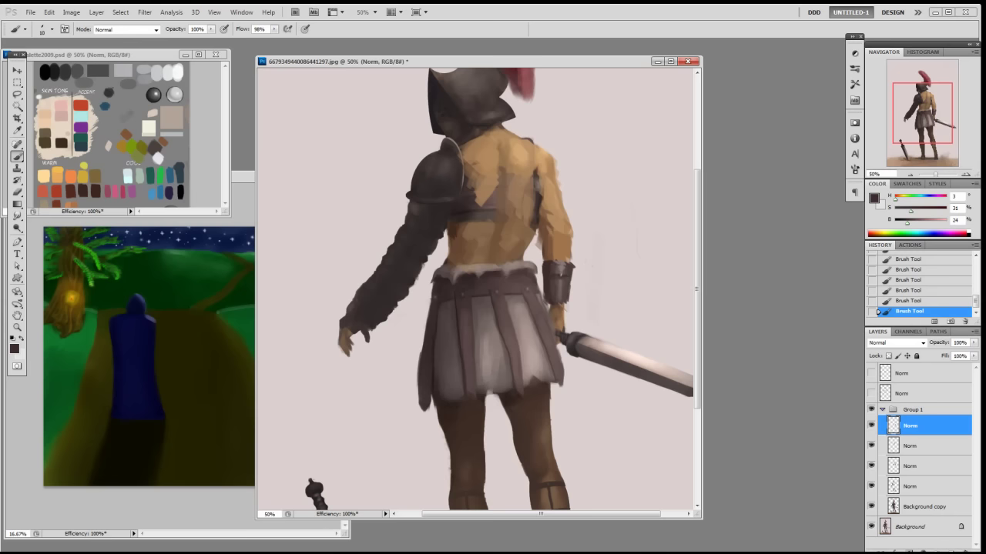
left_click(553, 275, "alt")
left_click(558, 267, "alt")
left_click(557, 267, "alt")
left_click(550, 271, "alt")
- Clean up the bracer's outer silhouette using the sampled background color
left_click(573, 275, "alt")
left_click(573, 276, "alt")
left_click(574, 282, "alt")
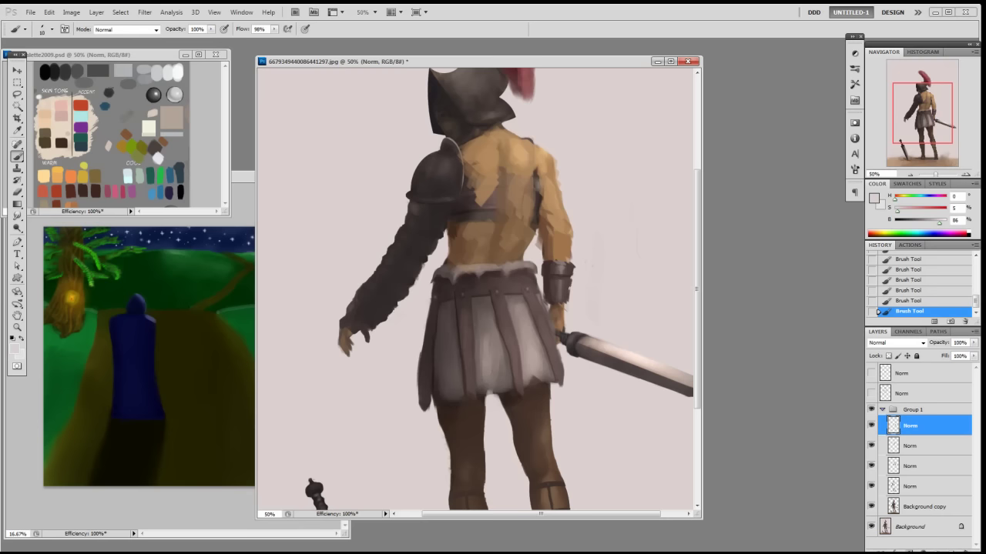
- Separate the bracer's lower bands with sampled dark shadows and lighter edges
left_click(550, 283, "alt")
left_click(564, 273, "alt")
left_click(564, 271, "alt")
left_click(553, 287, "alt")
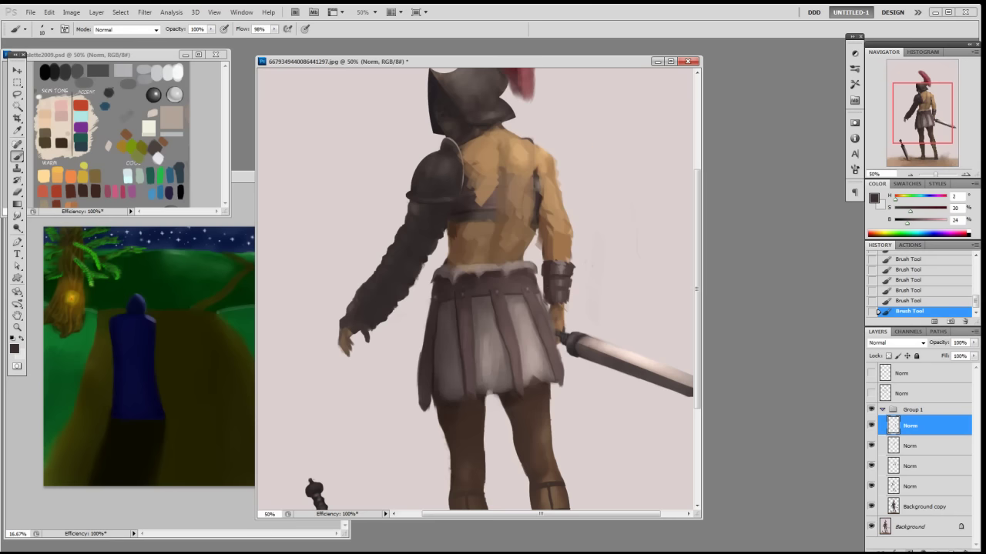
left_click(549, 292, "alt")
- Highlight the bracer's bands and upper rim, switching to another brush tip at 30% opacity
left_click(562, 283, "alt")
left_click(566, 278, "alt")
left_click(555, 267, "alt")
left_click(561, 266, "alt")
right_click(585, 241)
double_click(650, 304)
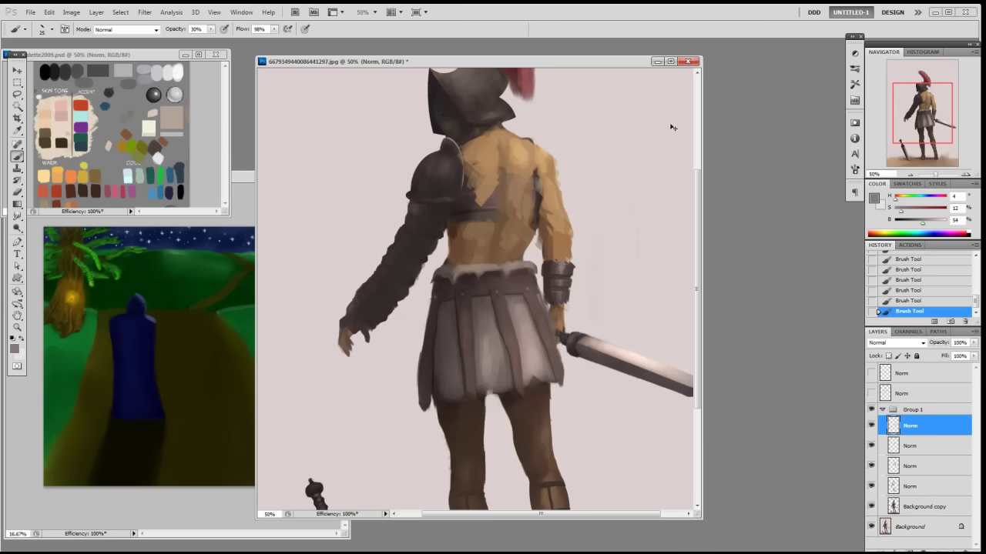
- Compare the figure using Group 1's visibility, and soften the elbow and forearm with sampled skin tones at 30% brush opacity
key("ctrl+minus")
left_click(871, 410)
left_click(527, 246, "alt")
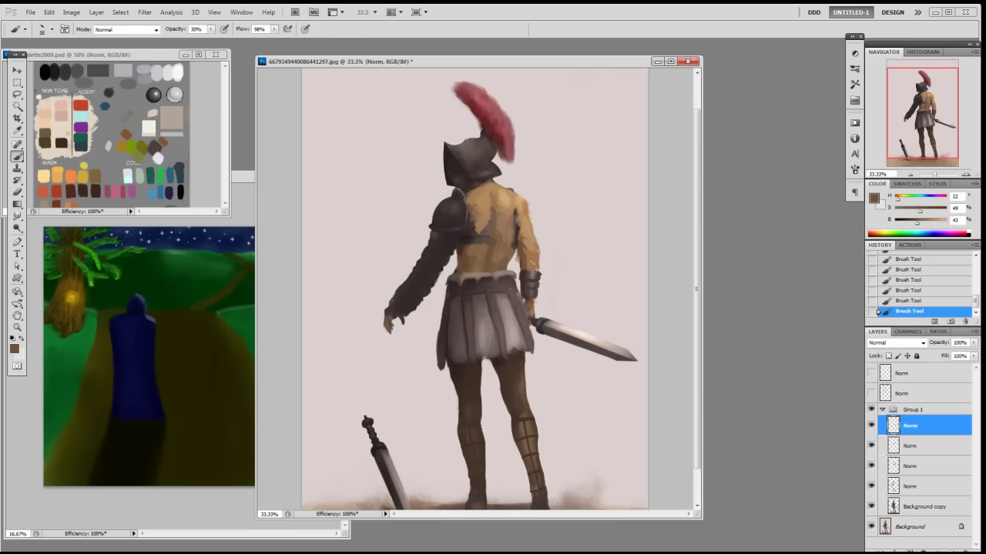
left_click(528, 262, "alt")
left_click(535, 249, "alt")
left_click(532, 252, "alt")
left_click(527, 262, "alt")
left_click(537, 251, "alt")
left_click(535, 254, "alt")
- Touch up the bare shoulder and upper back with sampled skin tones at 100% brush opacity
left_click(523, 204, "alt")
left_click(513, 191, "alt")
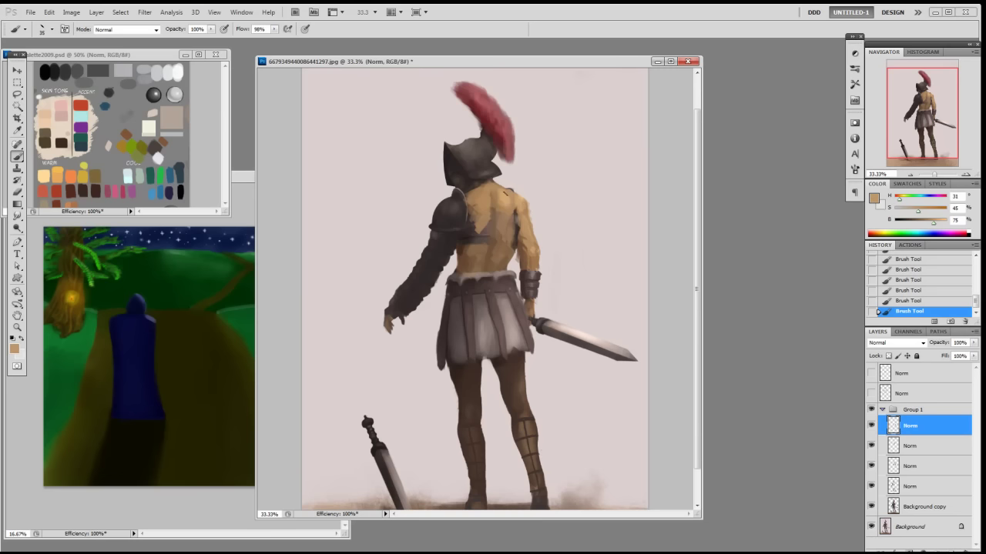
left_click(508, 196, "alt")
left_click(495, 199, "alt")
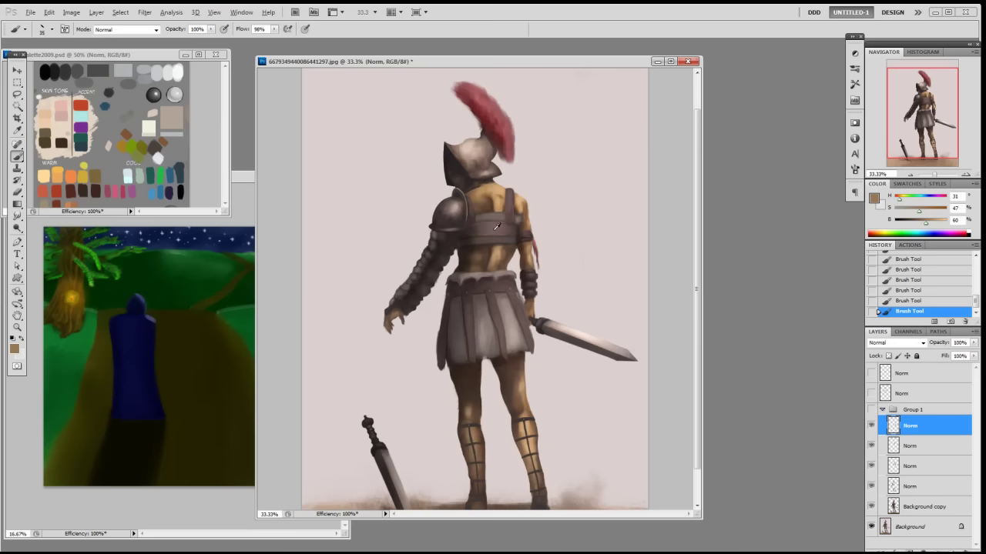
- Sample the original back strap's dark brown, add a new layer inside Group 1, and enlarge the brush
left_click(479, 237, "alt")
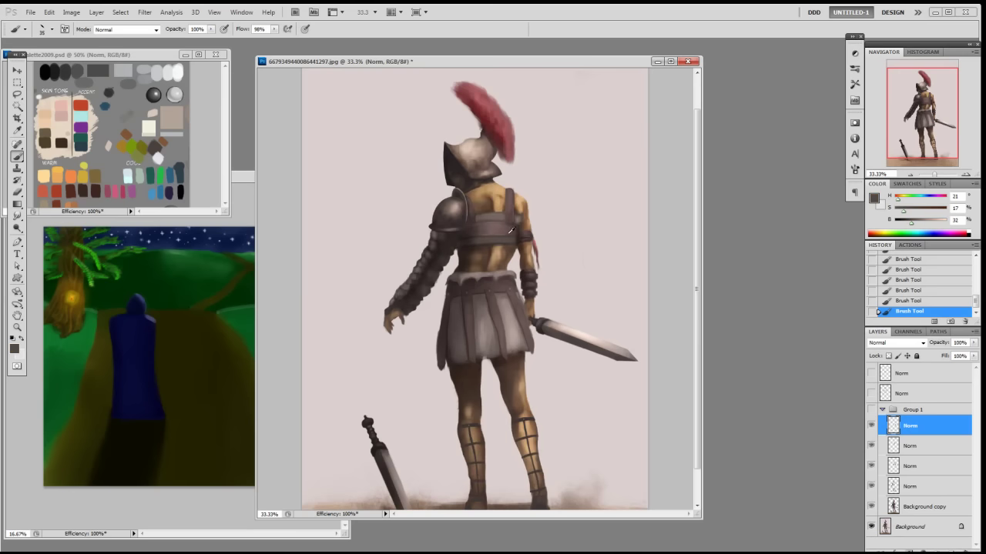
left_click(872, 411)
key("ctrl+shift+alt+n")
key("bracketright")
key("bracketright")
key("bracketright")
- Compare the repainted back with the original straps using Group 1's visibility, sampling the strap color and a palette gray
left_click(872, 413)
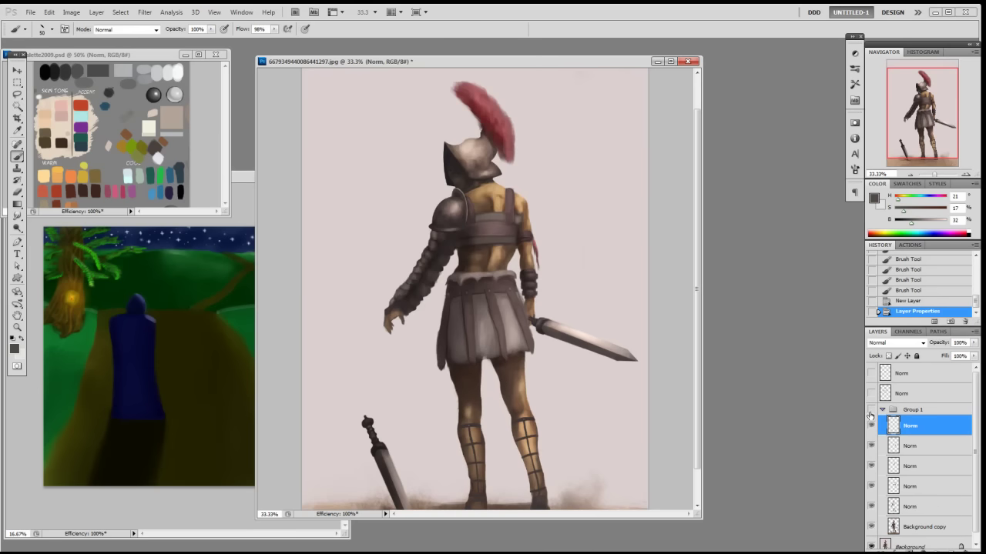
left_click(871, 414)
left_click(871, 414)
left_click(872, 414)
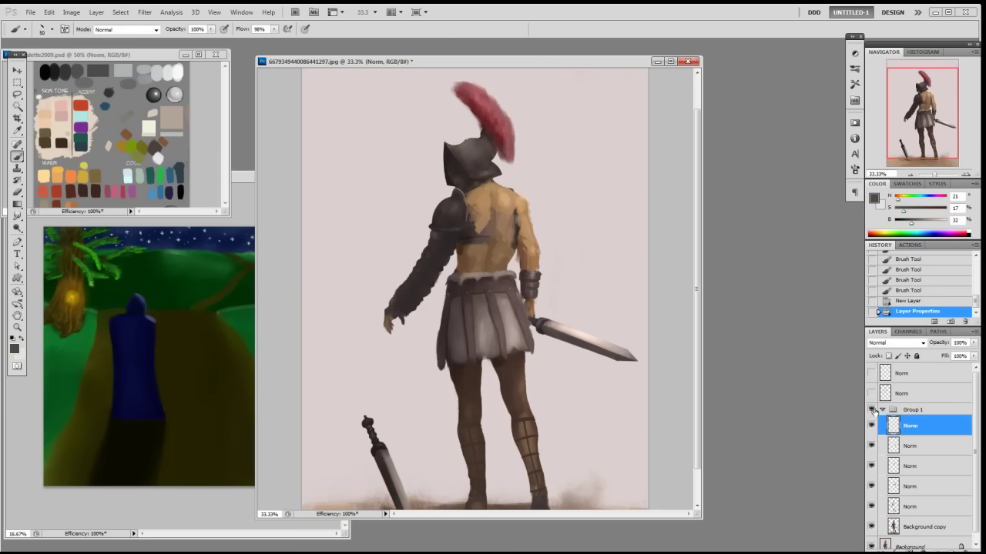
left_click(872, 413)
left_click(514, 223, "alt")
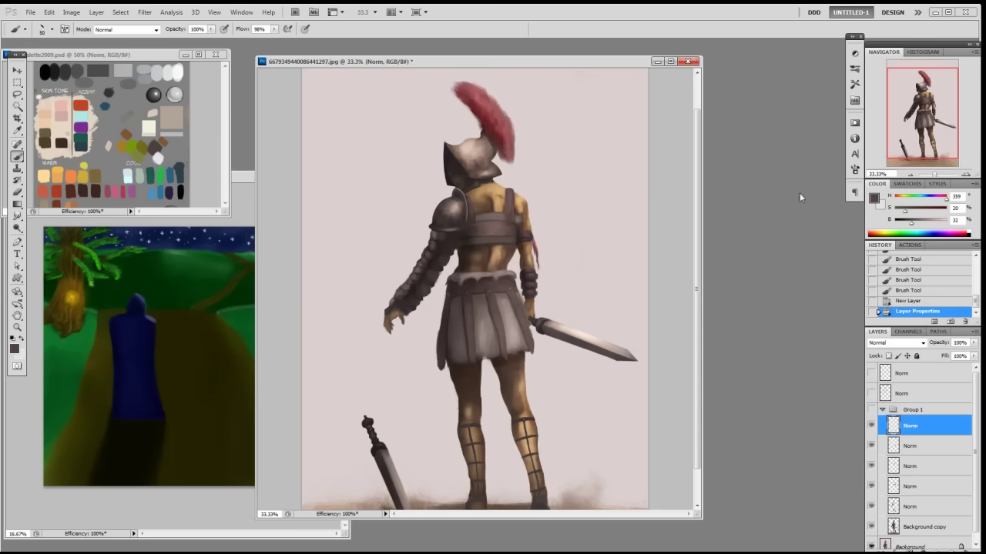
left_click(105, 186, "alt")
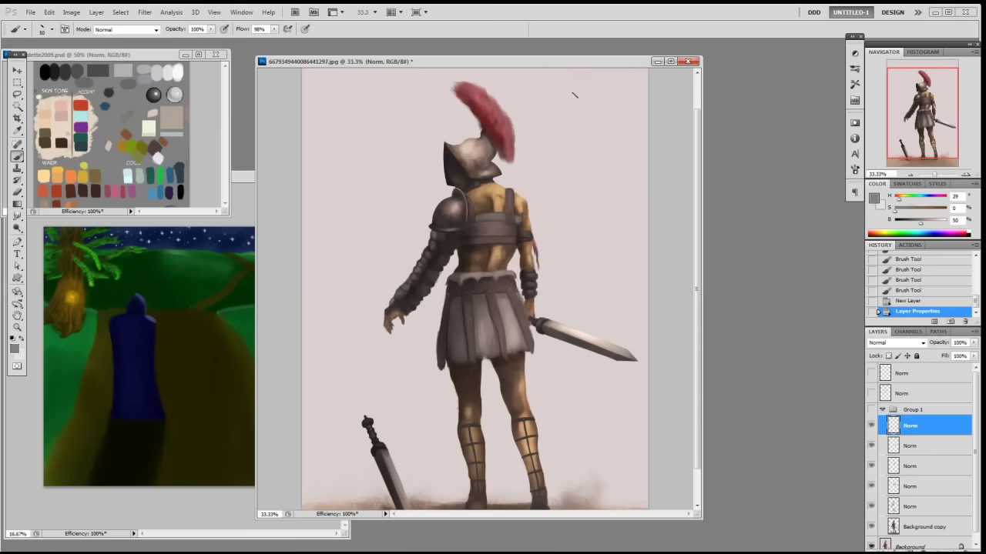
left_click(871, 411)
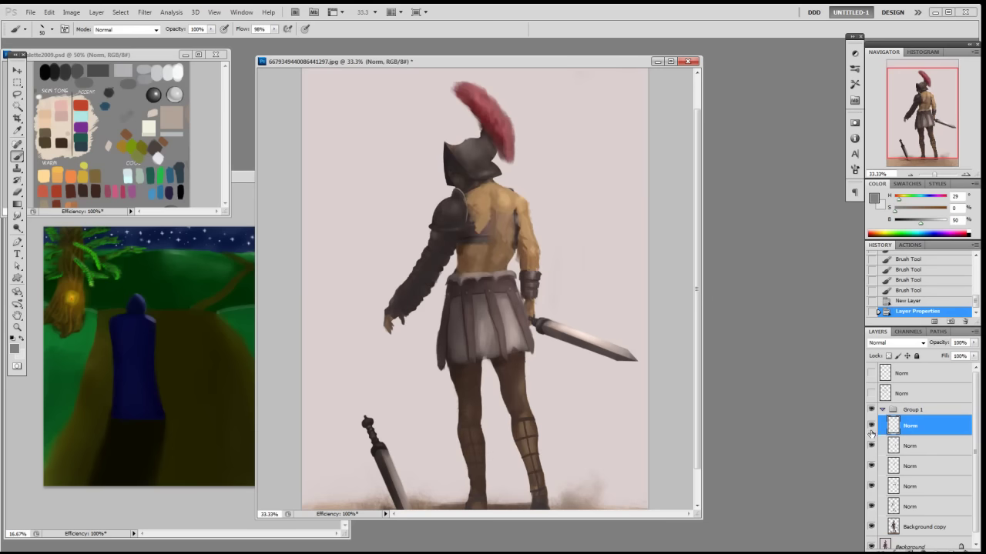
- On the second layer of Group 1, paint a dark olive swatch and a lighter olive swatch beside the helmet crest
left_click(899, 449)
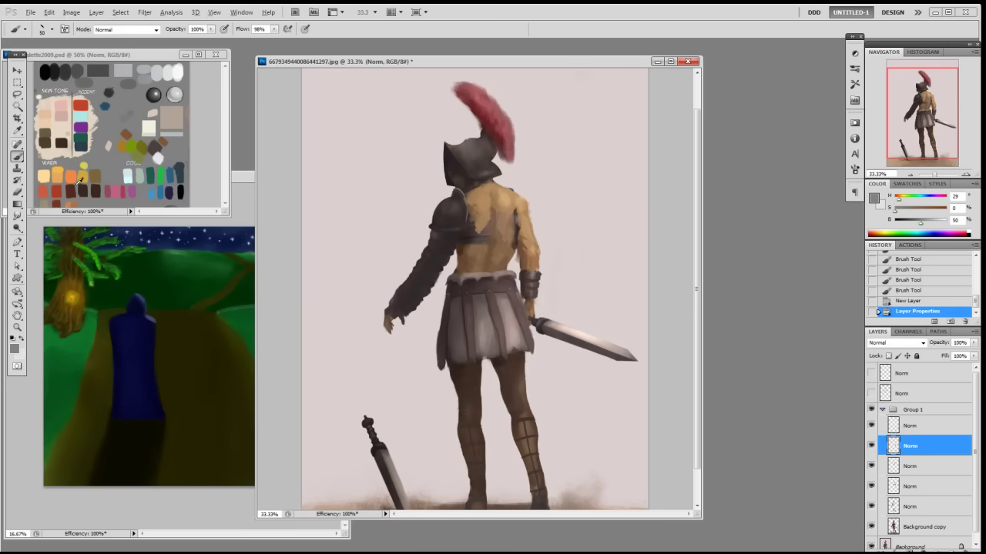
left_click(52, 140, "alt")
mouse_move(574, 104)
left_mouse_down()
mouse_move(572, 115)
mouse_move(572, 96)
mouse_move(561, 110)
left_mouse_up()
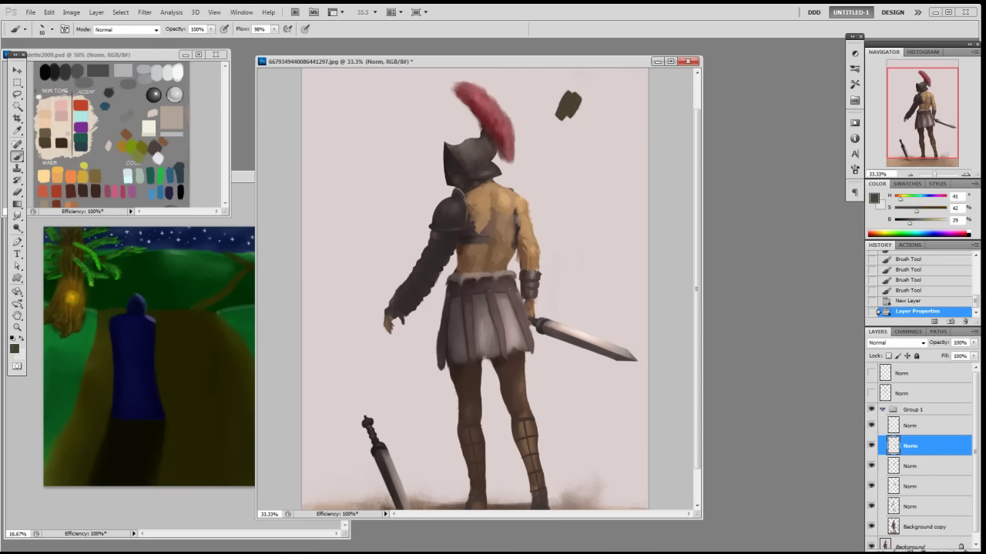
left_click(917, 225)
left_click(913, 211)
mouse_move(589, 95)
left_mouse_down()
mouse_move(584, 117)
mouse_move(586, 100)
left_mouse_up()
left_click(589, 100, "alt")
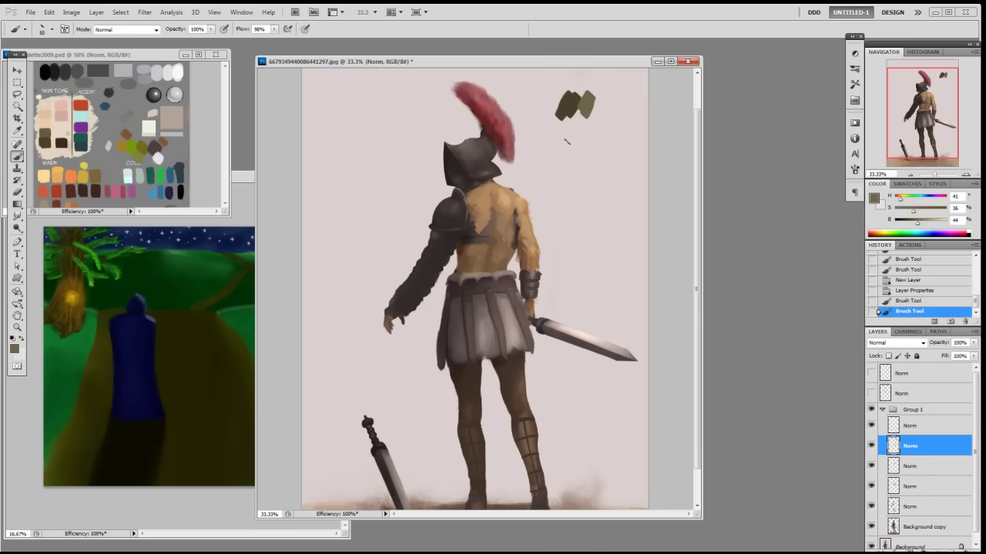
- Extend the olive swatches with a darker shade and an intermediate one at 40% saturation and 33% brightness
left_click(570, 108, "alt")
left_click_drag(917, 211, 899, 200)
left_click(908, 223)
mouse_move(560, 90)
left_mouse_down()
mouse_move(544, 114)
mouse_move(566, 84)
mouse_move(554, 117)
left_mouse_up()
left_click(576, 97, "alt")
left_click_drag(909, 225, 915, 211)
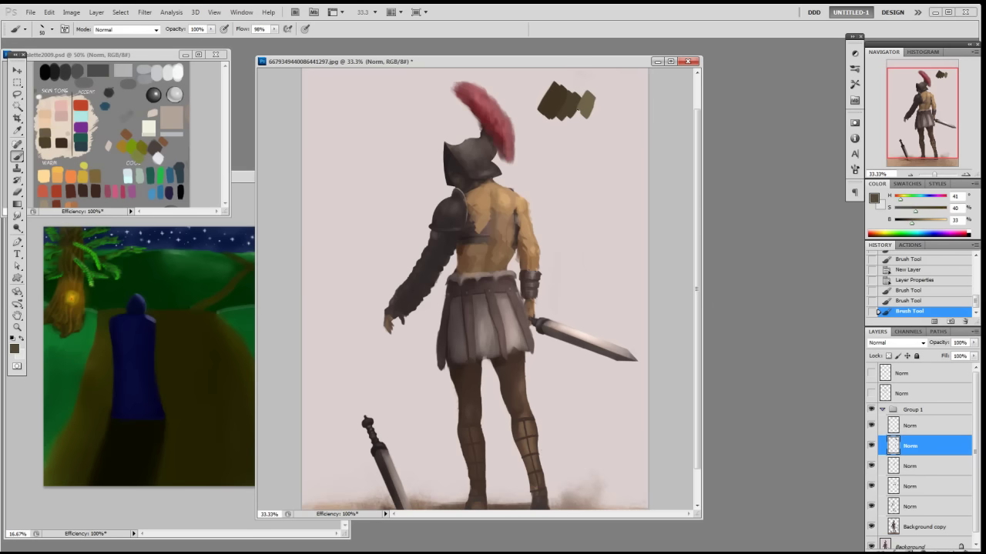
mouse_move(569, 100)
left_mouse_down()
mouse_move(565, 110)
mouse_move(581, 106)
mouse_move(566, 103)
mouse_move(574, 109)
mouse_move(557, 118)
left_mouse_up()
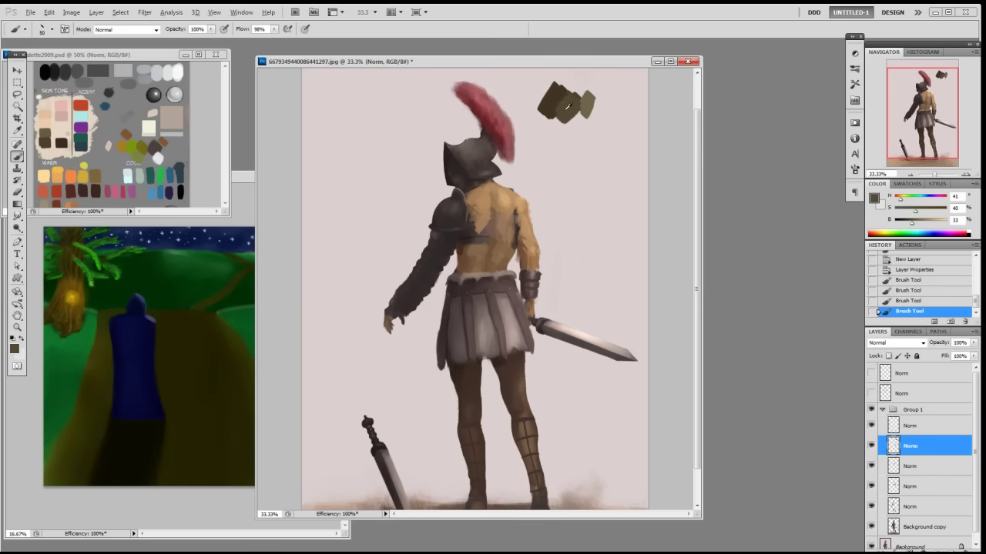
- Block in a broad olive band across the upper back, trying different brush tips and undoing a stray stroke
right_click(488, 220)
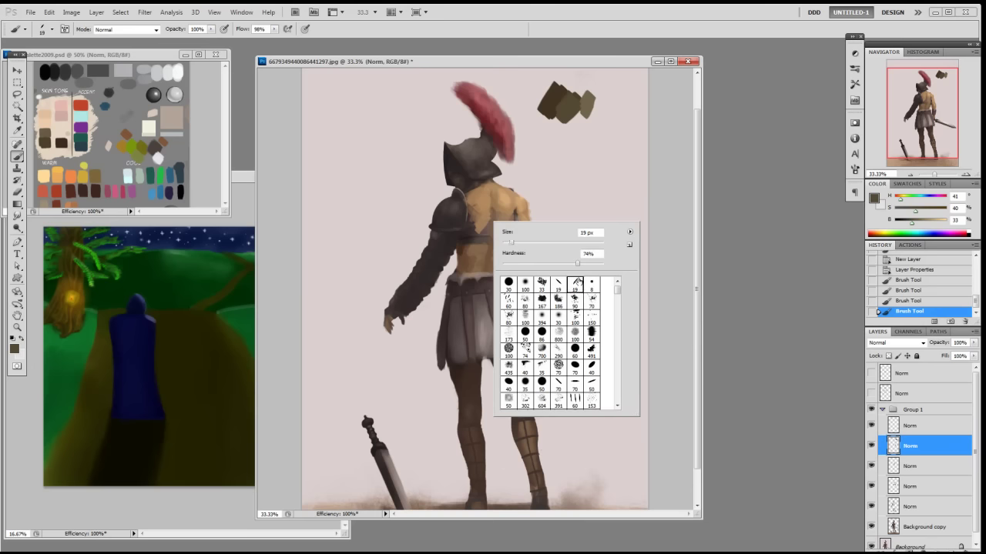
double_click(574, 285)
left_click(503, 211)
mouse_move(479, 220)
left_mouse_down()
mouse_move(514, 219)
mouse_move(468, 217)
mouse_move(513, 214)
left_mouse_up()
key("ctrl+z")
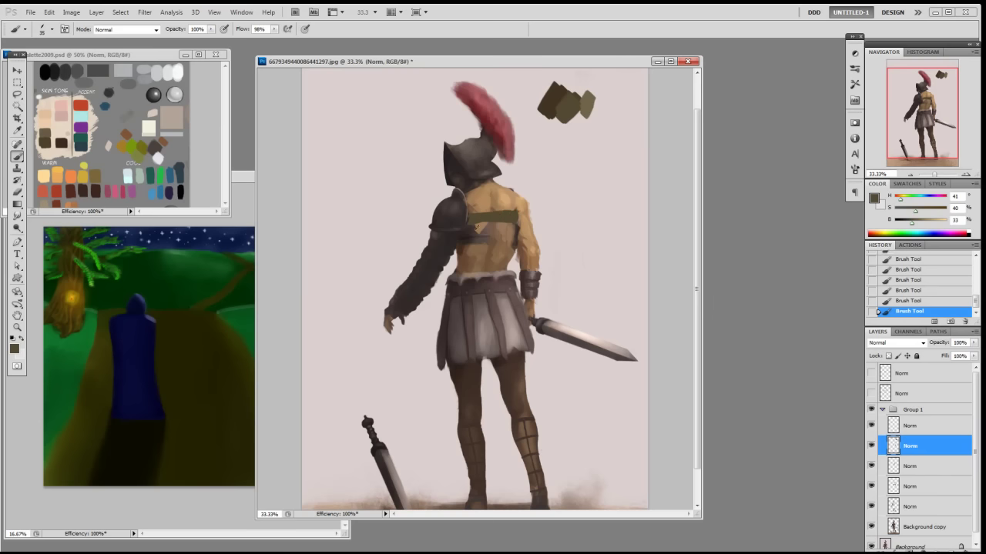
right_click(502, 237)
left_click(560, 302)
left_click(496, 211)
mouse_move(500, 223)
left_mouse_down()
mouse_move(476, 231)
mouse_move(496, 235)
mouse_move(477, 239)
mouse_move(486, 223)
mouse_move(476, 230)
mouse_move(511, 242)
left_mouse_up()
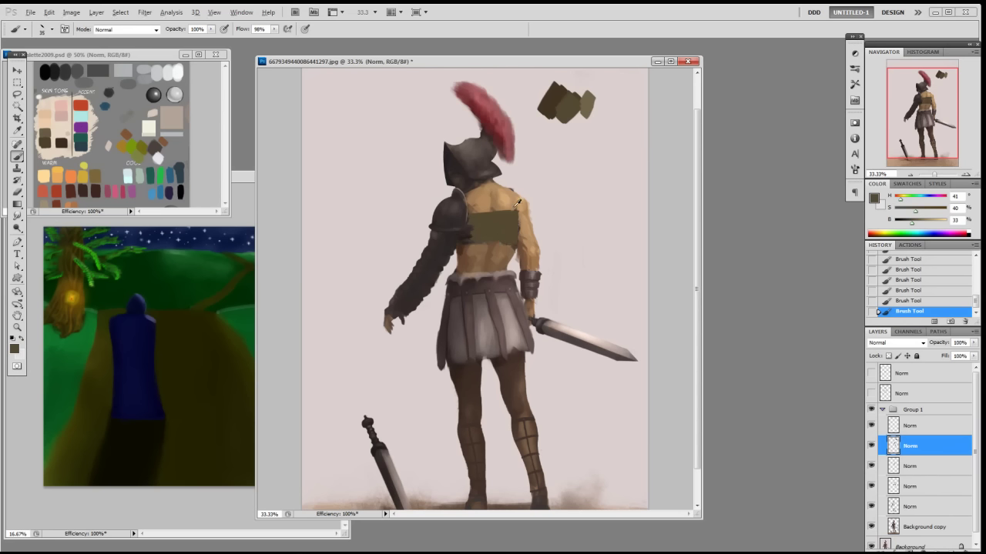
- Revert the last strokes on the olive band and erase its edges into a narrower, tapered wrap
left_click(871, 411)
left_click(871, 411)
left_click(918, 269)
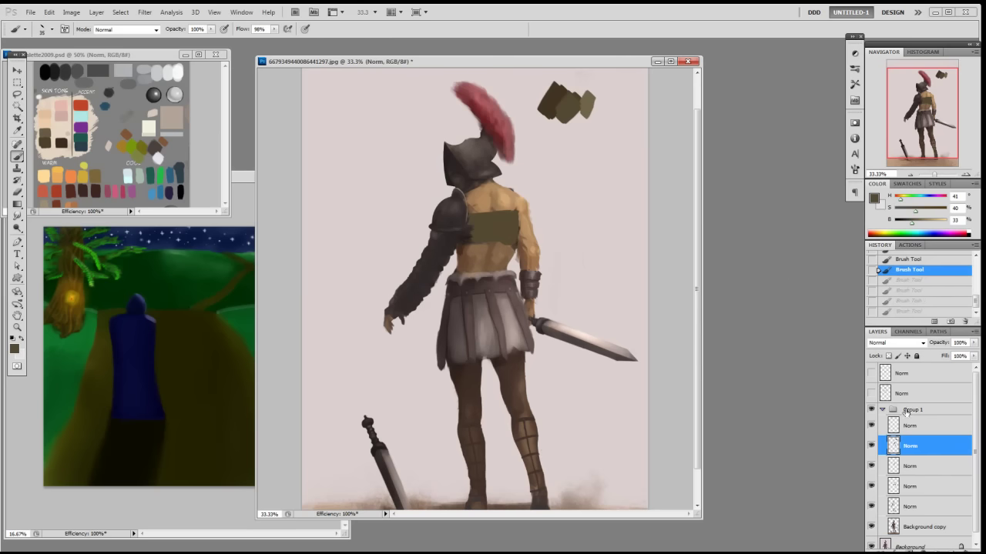
key("e")
mouse_move(466, 215)
left_mouse_down()
mouse_move(512, 212)
mouse_move(510, 228)
mouse_move(470, 245)
mouse_move(510, 241)
left_mouse_up()
key("ctrl+z")
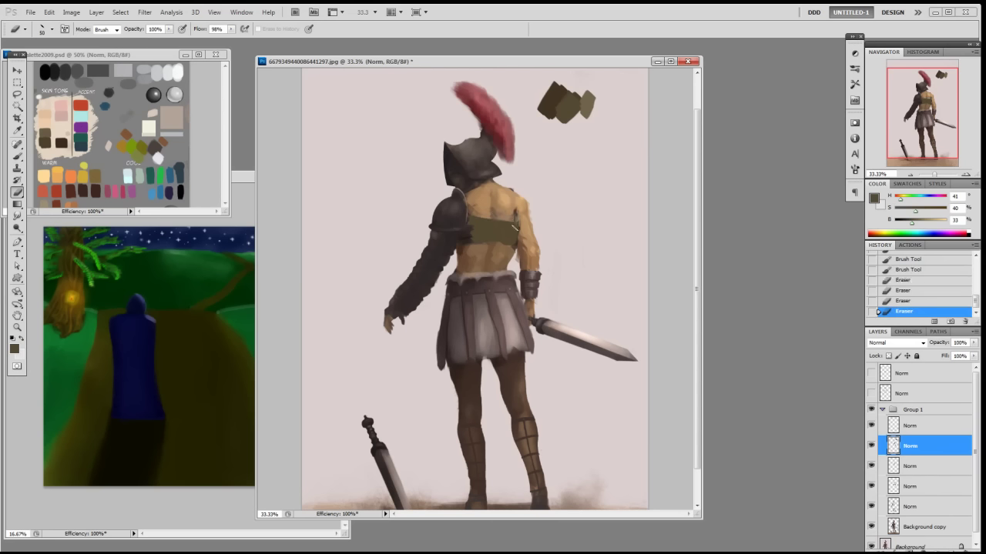
mouse_move(497, 245)
left_mouse_down()
mouse_move(508, 240)
mouse_move(510, 251)
mouse_move(518, 234)
left_mouse_up()
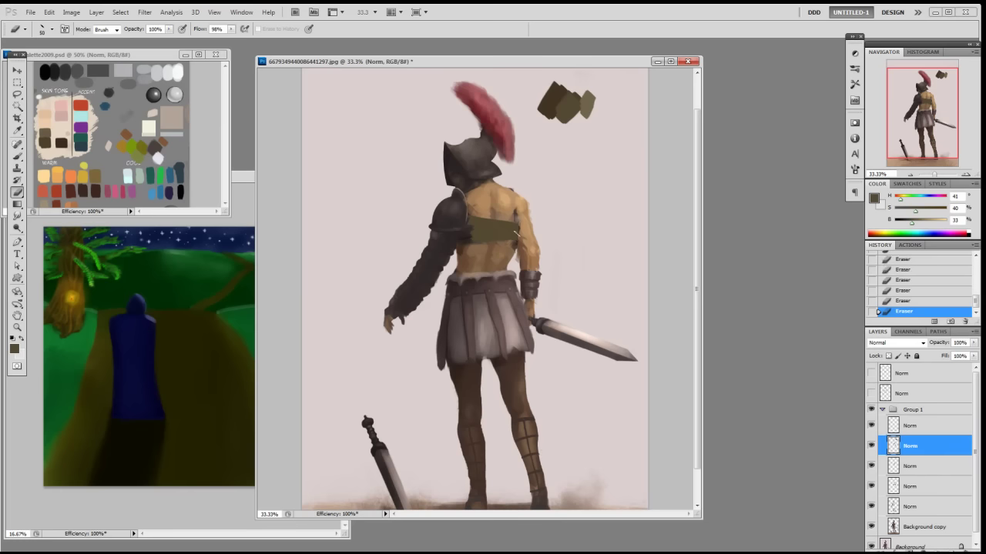
- On the layer beneath the band, repaint the shoulder blade and armpit edge with sampled skin tones
left_click(920, 465)
key("b")
left_click(515, 208, "alt")
left_click_drag(514, 208, 517, 222)
left_click(509, 211, "alt")
left_click_drag(517, 215, 526, 239)
left_click(519, 239, "alt")
left_click(528, 261, "alt")
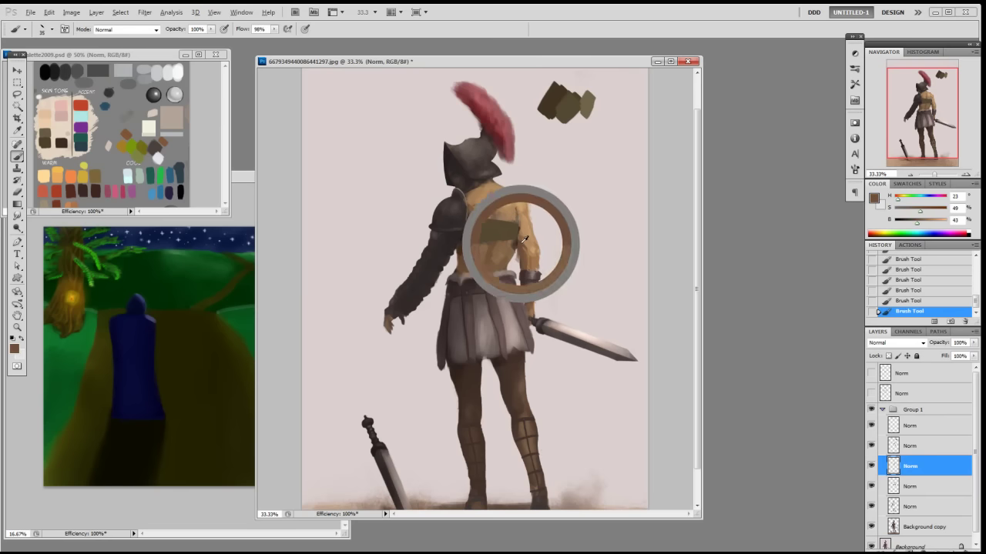
- Refine the skin shading around the armpit and below the olive band with sampled browns
left_click(517, 209, "alt")
left_click(519, 208, "alt")
left_click(517, 218, "alt")
left_click(512, 244, "alt")
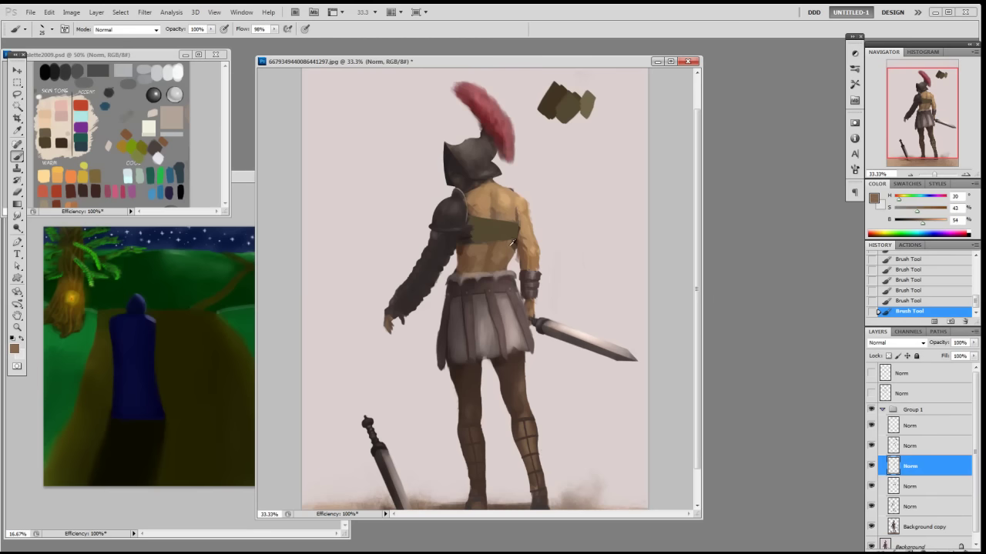
left_click(516, 245, "alt")
left_click(488, 258, "alt")
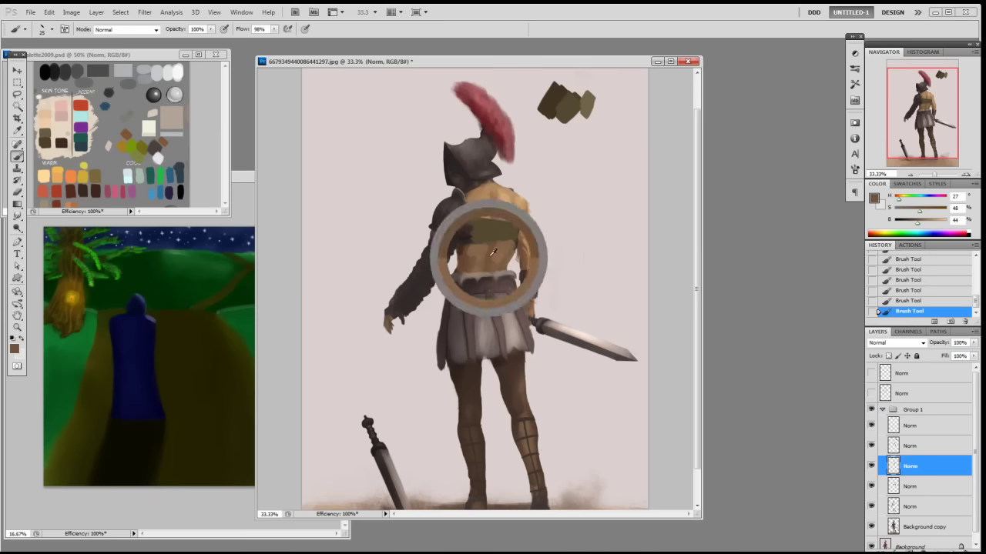
- On the olive band's layer, extend and shade its end near the shoulder armor with sampled dark tones and a textured brush
left_click(924, 424)
left_click(919, 444)
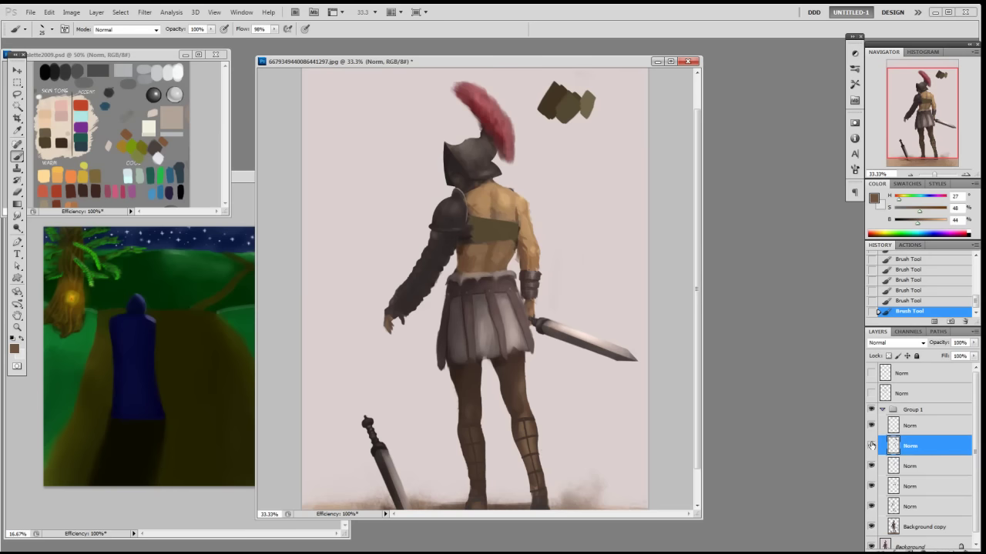
left_click(474, 234, "alt")
left_click(460, 259, "alt")
left_click(463, 257, "alt")
left_click(556, 103, "alt")
right_click(467, 237)
double_click(499, 334)
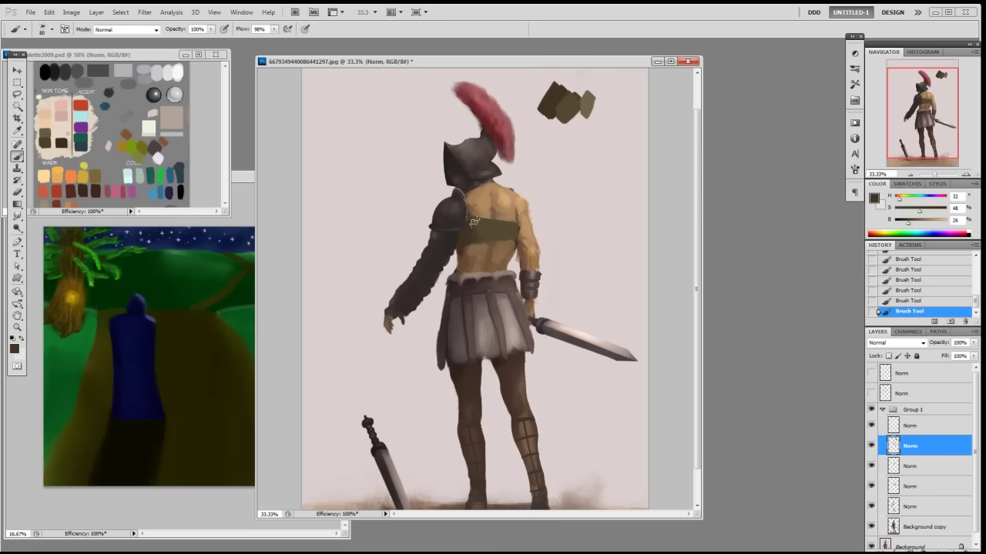
left_click(485, 234, "alt")
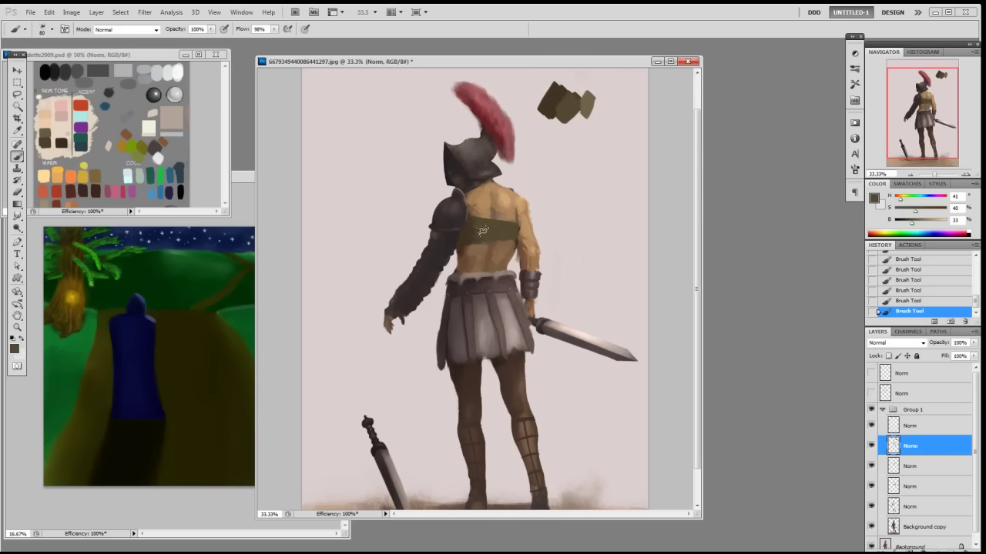
left_click(482, 232, "alt")
left_click(477, 227, "alt")
left_click(465, 231, "alt")
- Increase the shading color's saturation, switch brush tips, and refine the band where it meets the shoulder armor
left_click_drag(919, 217, 924, 217)
right_click(579, 291)
left_click(642, 351)
left_click(464, 233)
left_click(462, 239, "alt")
left_click(469, 245, "alt")
left_click(555, 100, "alt")
- Compare against the original, then paint a dark armor-gray swatch and a lighter one at 34% brightness below the olive swatches
left_click(871, 413)
left_click(871, 412)
left_click(458, 221, "alt")
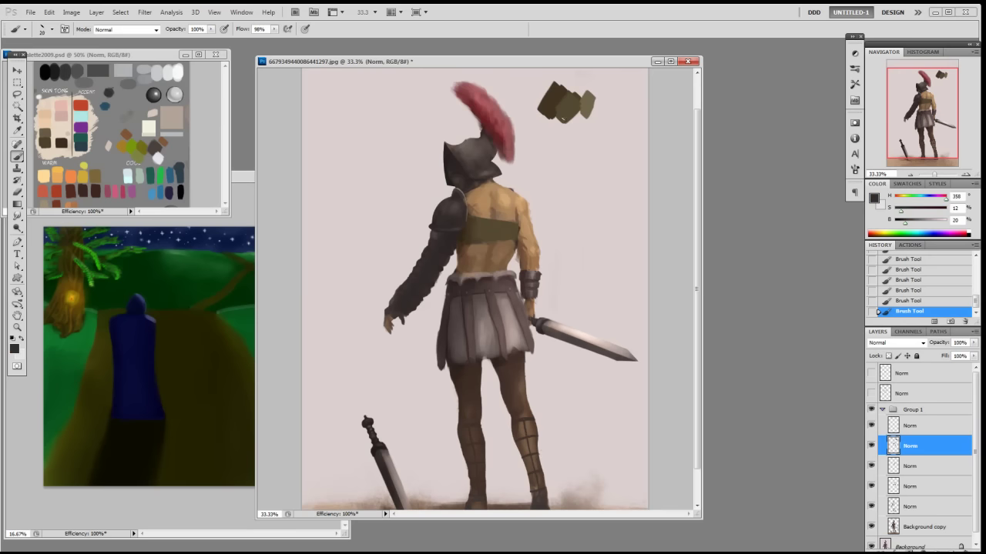
left_click_drag(574, 143, 576, 136)
left_click(913, 222)
left_click_drag(901, 215, 899, 215)
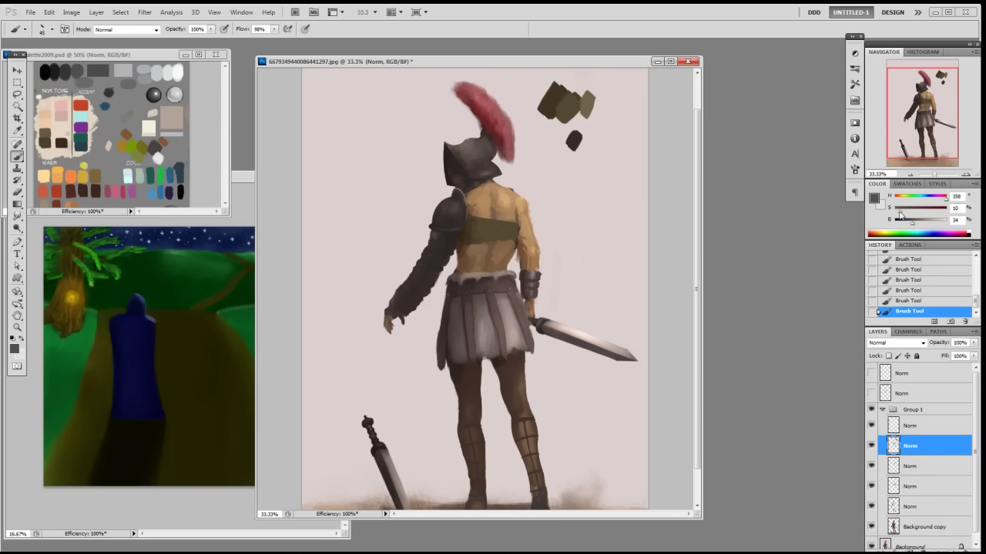
left_click_drag(588, 131, 589, 146)
left_click(568, 151, "alt")
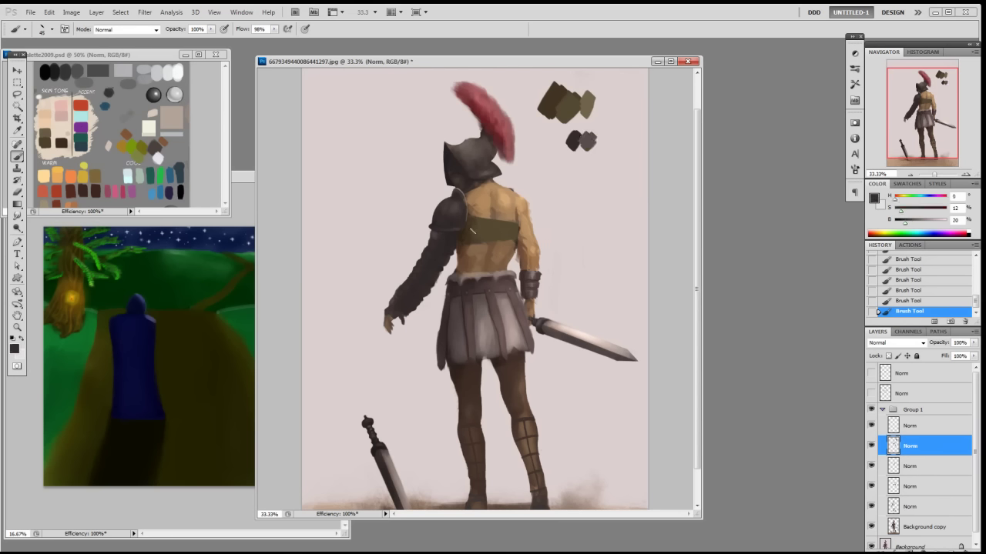
- Paint a dark leather strap across the olive band using the two gray swatches and sampled olive
mouse_move(469, 235)
left_mouse_down()
mouse_move(509, 233)
mouse_move(470, 230)
left_mouse_up()
left_click(588, 141, "alt")
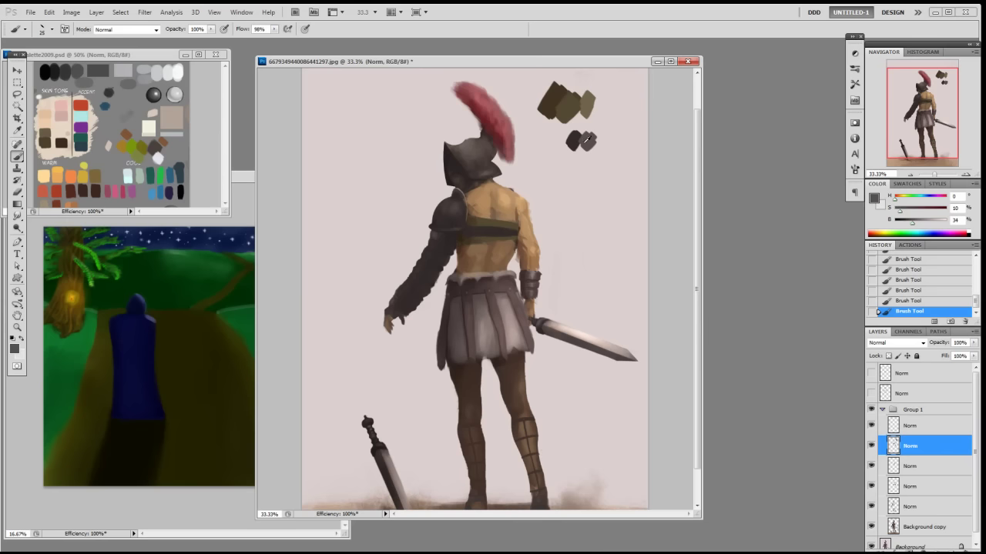
left_click(478, 231, "alt")
left_click(499, 235, "alt")
left_click(494, 234, "alt")
left_click(576, 137, "alt")
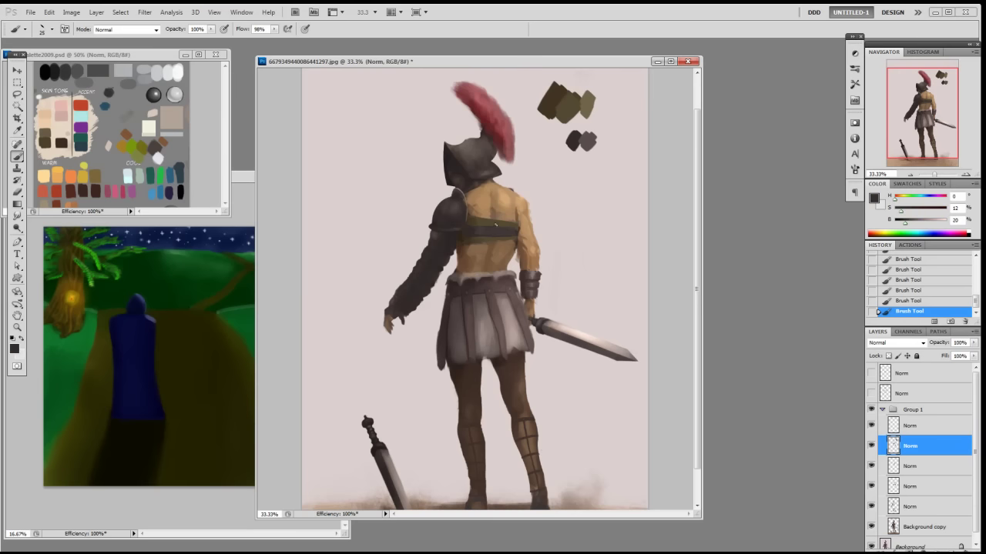
- Clean up the strap and band edges, blending with sampled skin, olive, and shadow tones
left_click(461, 228, "alt")
left_click(491, 219, "alt")
left_click(489, 208, "alt")
left_click(496, 196, "alt")
left_click(500, 219, "alt")
left_click(488, 240, "alt")
left_click(496, 238, "alt")
left_click(487, 242, "alt")
left_click(462, 234, "alt")
- Switch to the 19 px brush tip and define the olive cloth edges above and below the dark strap
right_click(502, 234)
double_click(583, 298)
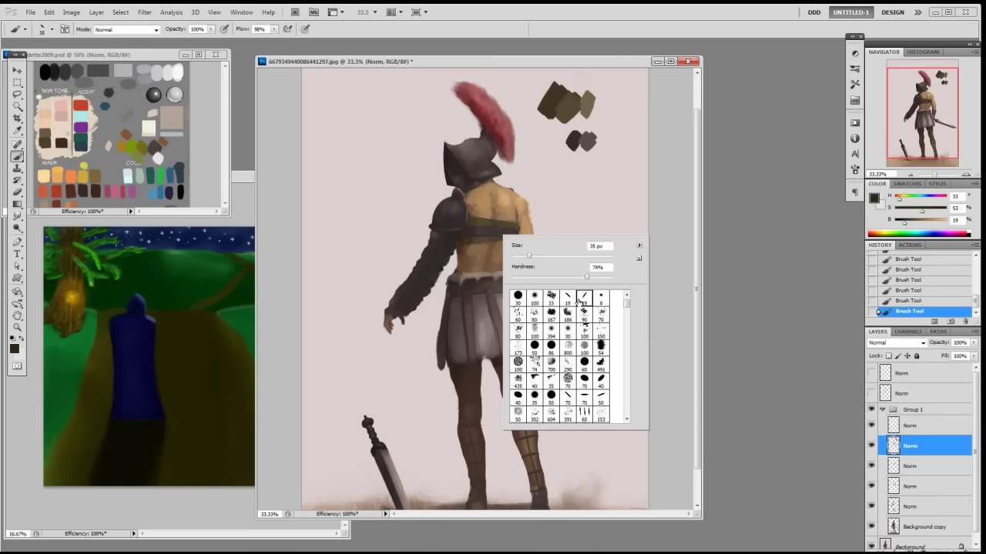
left_click(471, 237, "alt")
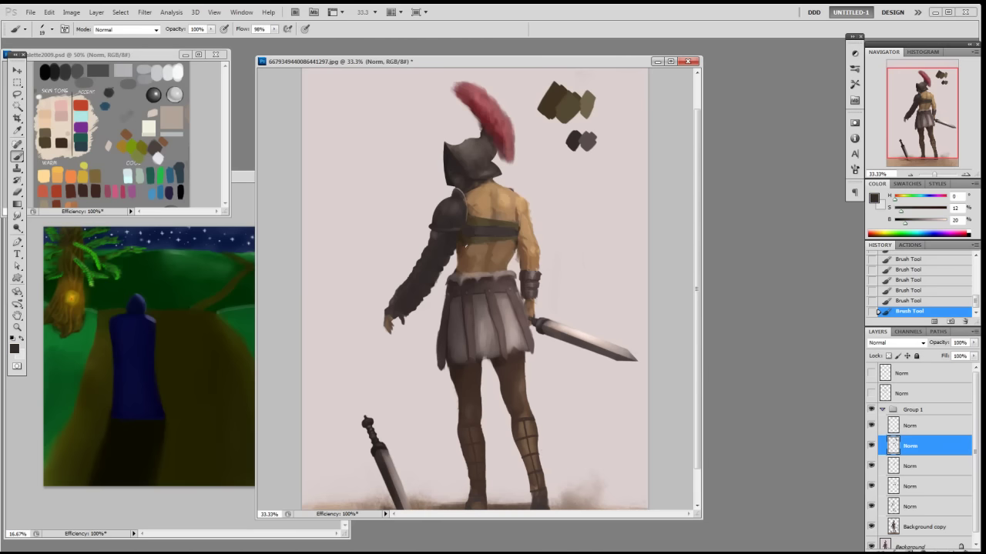
left_click(470, 246, "alt")
left_click(488, 217, "alt")
left_click(488, 243, "alt")
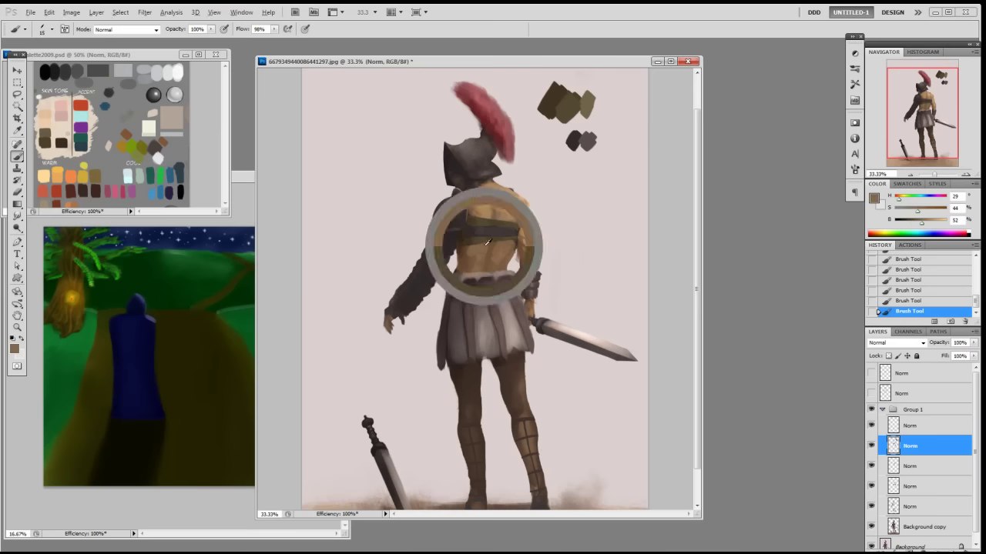
- Sharpen the dark strap's edges and outer end with sampled olive and gray tones
left_click(486, 239, "alt")
left_click(486, 228, "alt")
left_click(473, 231, "alt")
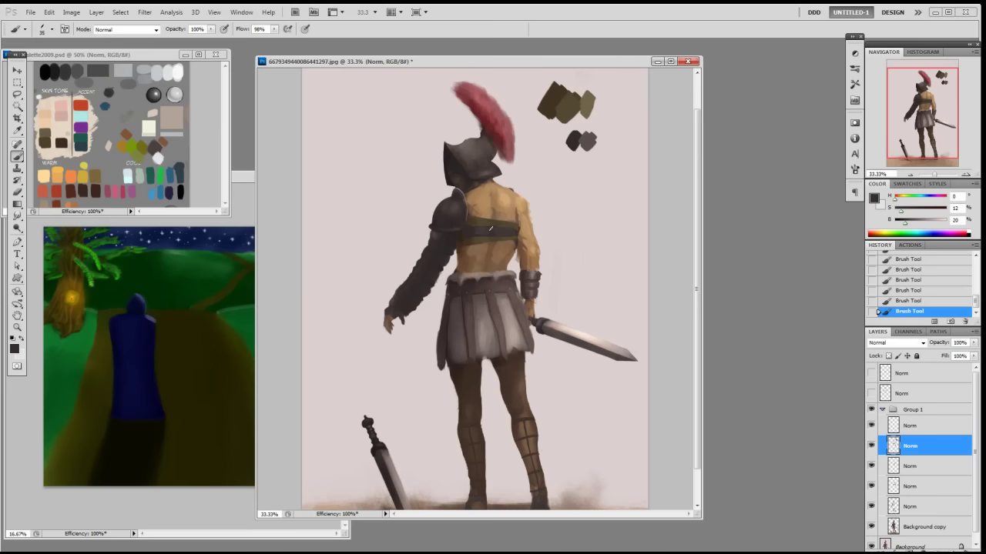
left_click(476, 229, "alt")
left_click(480, 232, "alt")
left_click(508, 228, "alt")
left_click(510, 230, "alt")
left_click(511, 231, "alt")
- Compare the figure without the overpaint group, and on the group's bottom Norm layer start repainting the helmet with sampled dark grays
left_click(872, 410)
left_click(871, 410)
left_click(479, 151, "alt")
left_click(921, 509)
left_click(482, 152, "alt")
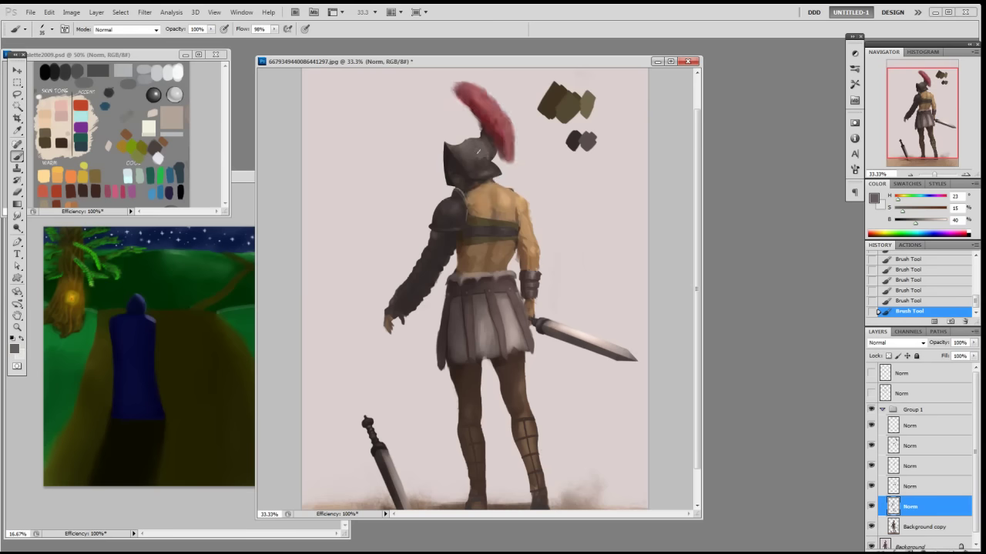
left_click(469, 158, "alt")
key("]")
left_click_drag(463, 150, 465, 157)
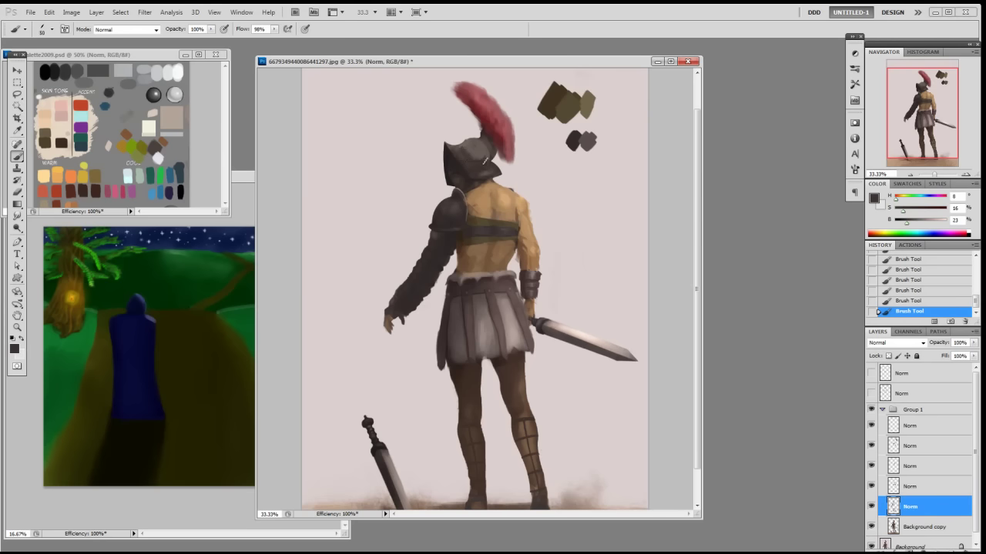
- Build up the helmet's dome shading with sampled mid and dark grays, and switch to the slanted 19 px brush tip
left_click(474, 157, "alt")
left_click(488, 144, "alt")
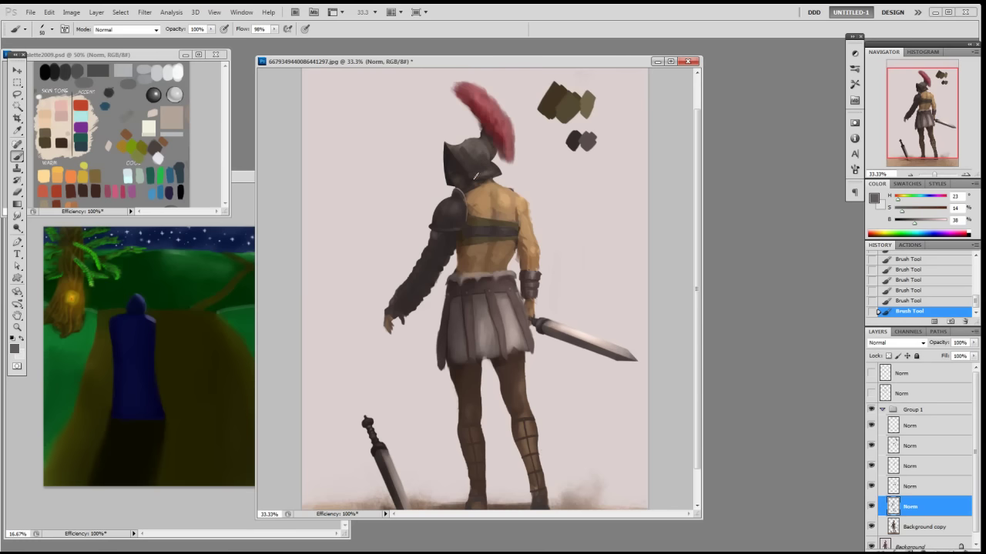
mouse_move(454, 150)
left_mouse_down()
mouse_move(466, 167)
mouse_move(465, 154)
left_mouse_up()
left_click(481, 147, "alt")
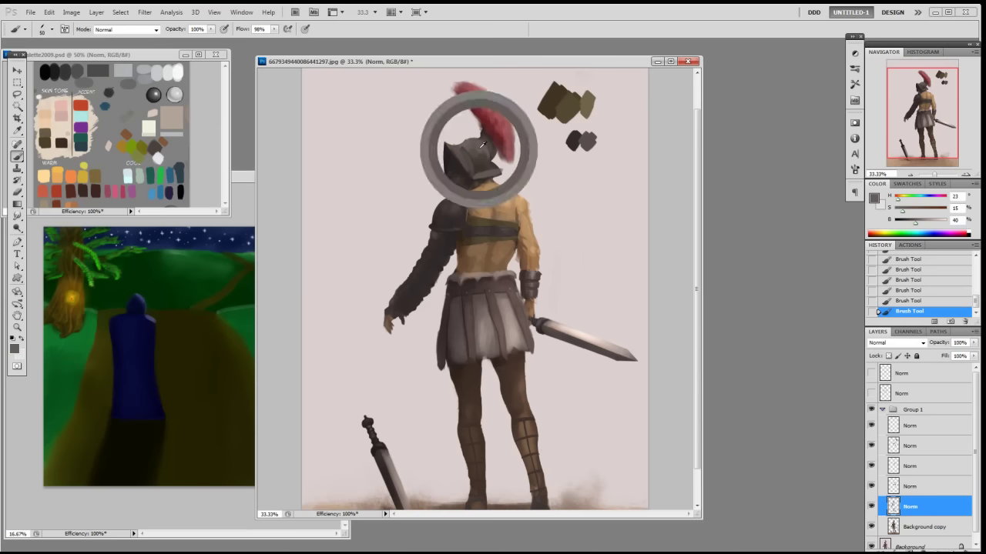
left_click(478, 157, "alt")
right_click(487, 161)
double_click(548, 223)
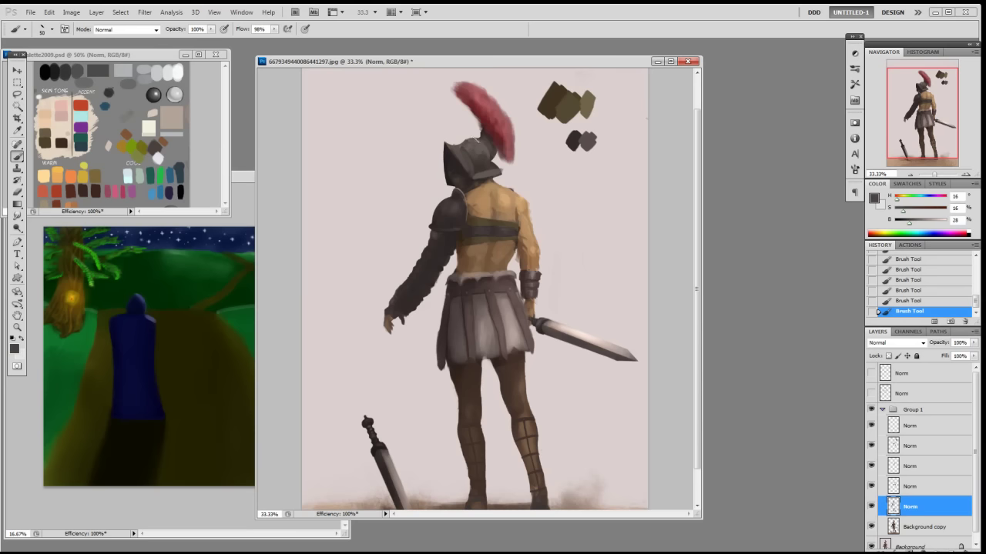
- Blend the helmet's gray tones with a textured brush at 30% and 50% opacity, resampling from the dome and side
left_click(484, 145, "alt")
left_click(484, 158, "alt")
key("3")
right_click(496, 147)
double_click(512, 241)
left_click(486, 156, "alt")
left_click(485, 160, "alt")
left_click(481, 164, "alt")
key("5")
left_click(477, 168, "alt")
left_click(472, 156, "alt")
left_click(481, 147, "alt")
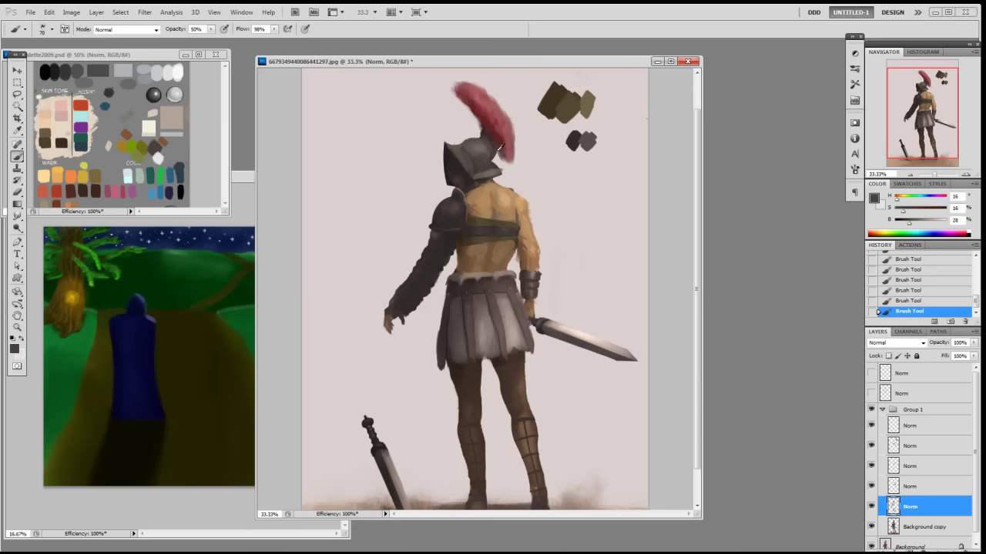
- Paint a highlight on the helmet dome at 100% opacity in a light gray of 12% saturation and 76% brightness
double_click(576, 213)
key("0")
left_click(489, 163, "alt")
left_click_drag(910, 223, 934, 224)
left_click(902, 213)
left_click_drag(480, 147, 486, 158)
- Try a light gray stroke across the helmet with the round 50 px brush tip, and undo it
right_click(504, 138)
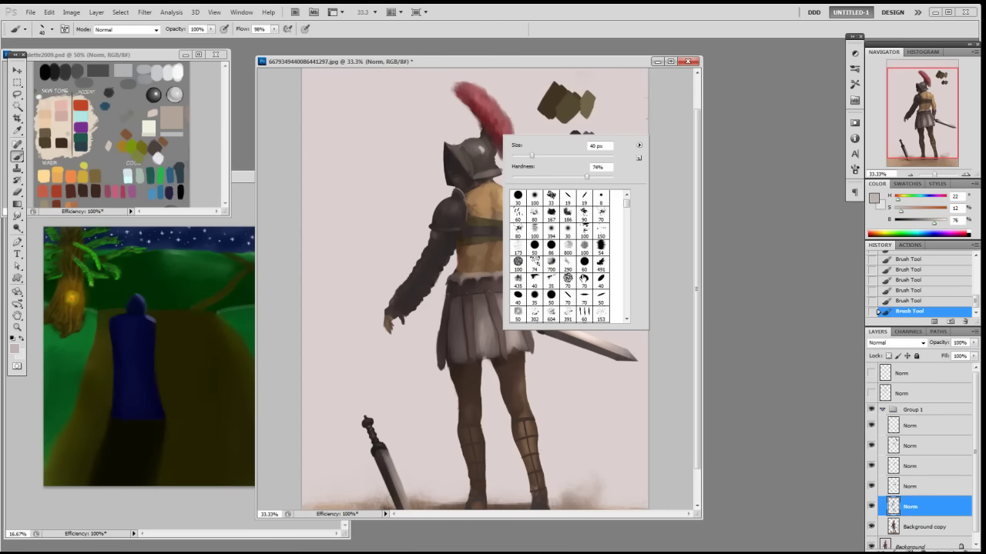
left_click(535, 245)
left_click(615, 110)
mouse_move(480, 145)
left_mouse_down()
mouse_move(482, 149)
mouse_move(488, 165)
mouse_move(463, 165)
left_mouse_up()
key("ctrl+z")
- Extend the helmet highlight toward the visor with the slanted 19 px brush tip at 90% opacity, blending sampled grays
right_click(509, 165)
double_click(574, 227)
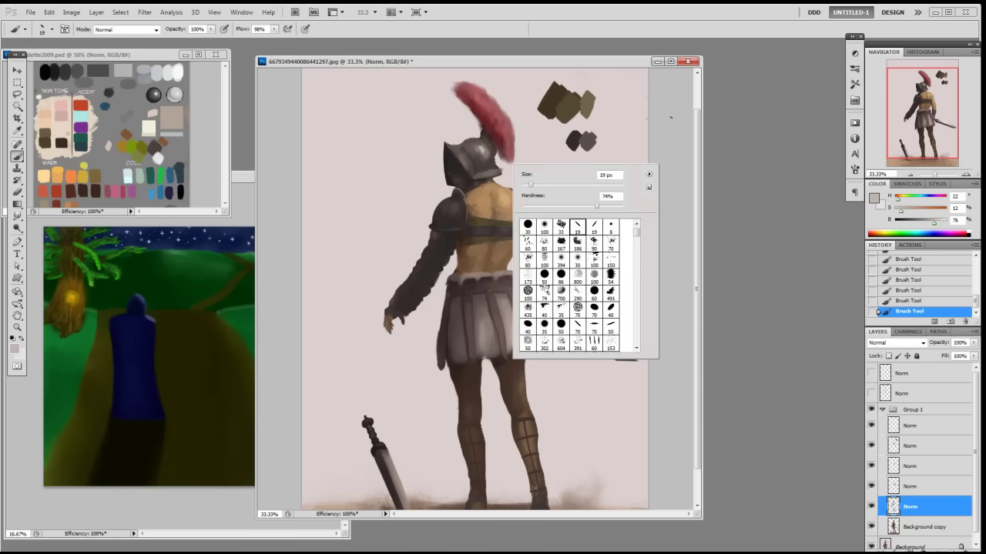
key("3")
left_click_drag(461, 152, 470, 164)
left_click(468, 145, "alt")
left_click(470, 148, "alt")
left_click(473, 146, "alt")
left_click_drag(473, 147, 465, 151)
left_click(478, 145, "alt")
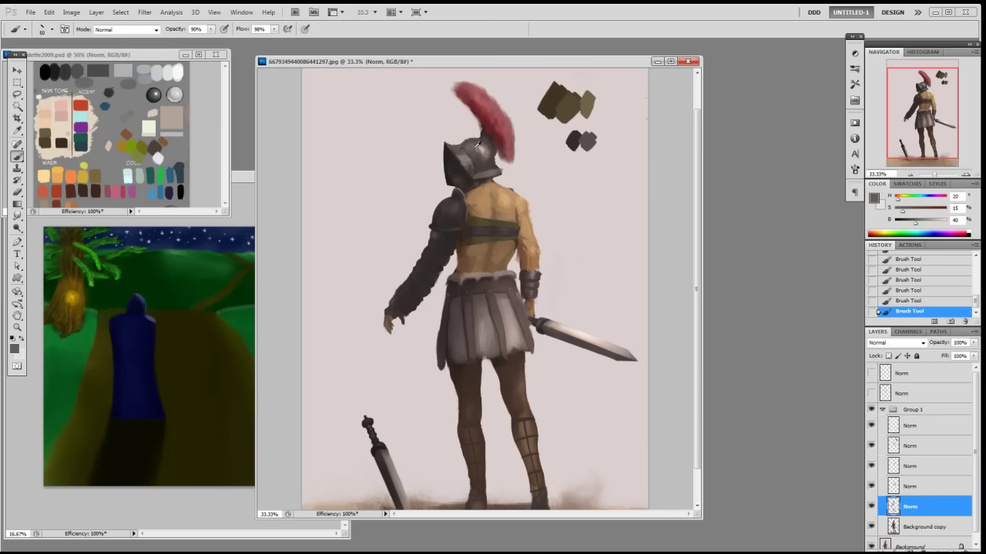
- Model the helmet's crown and cheek area with grays sampled around the highlight and front edge
left_click(478, 142, "alt")
left_click(482, 145, "alt")
left_click(475, 147, "alt")
left_click(459, 149, "alt")
left_click(466, 152, "alt")
left_click_drag(467, 163, 473, 172)
left_click(469, 146, "alt")
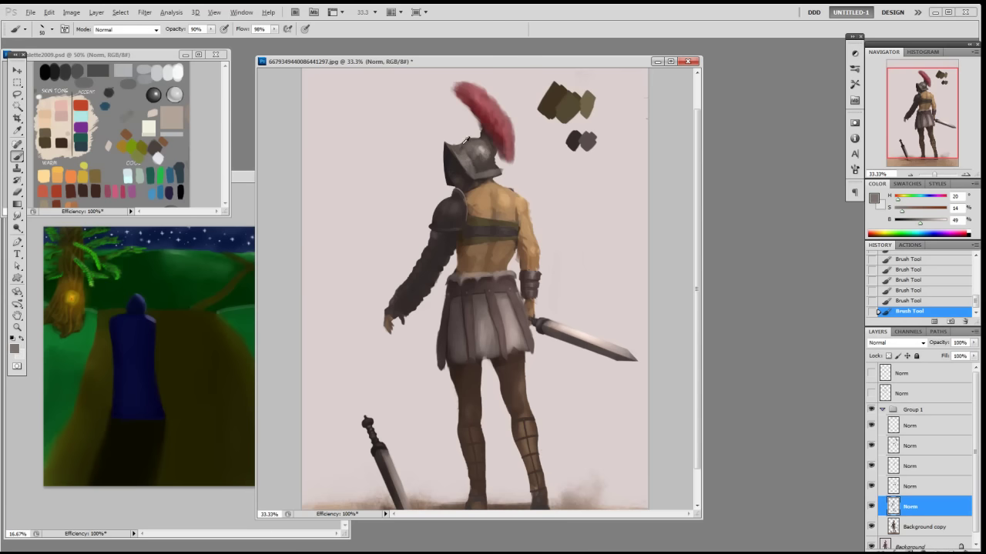
- Paint lighter gray along the helmet's lower side and neck guard with sampled tones
left_click(471, 155, "alt")
mouse_move(485, 174)
left_mouse_down()
mouse_move(495, 180)
mouse_move(477, 176)
left_mouse_up()
left_click(470, 167, "alt")
left_click(472, 169, "alt")
left_click(475, 154, "alt")
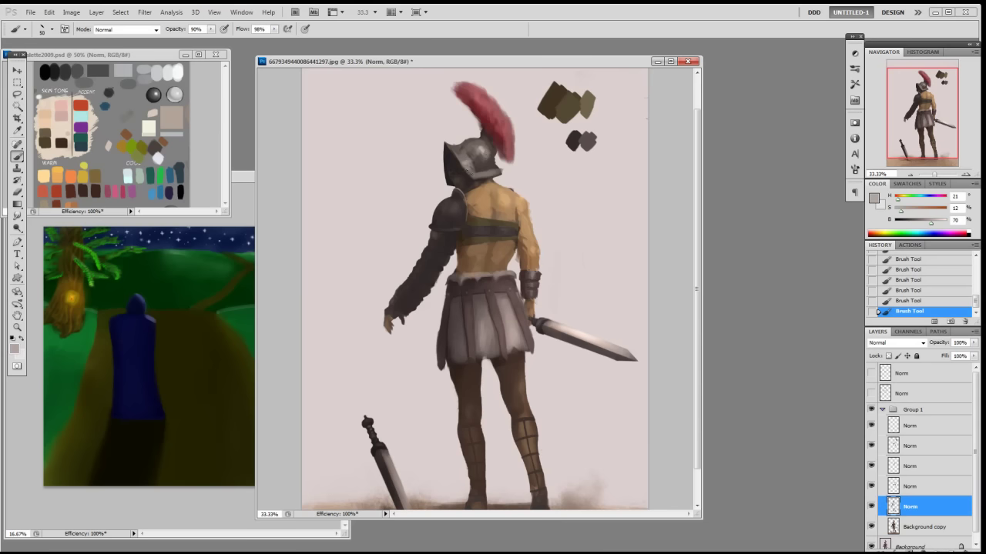
- Refine the helmet's visor edge and dome highlight with sampled grays, and compare the figure without the overpaint group
left_click(460, 146, "alt")
left_click(464, 152, "alt")
left_click(461, 143, "alt")
left_click(479, 145, "alt")
left_click_drag(482, 144, 485, 149)
left_click(490, 145, "alt")
left_click(481, 151, "alt")
left_click(871, 410)
left_click(870, 410)
left_click(479, 146, "alt")
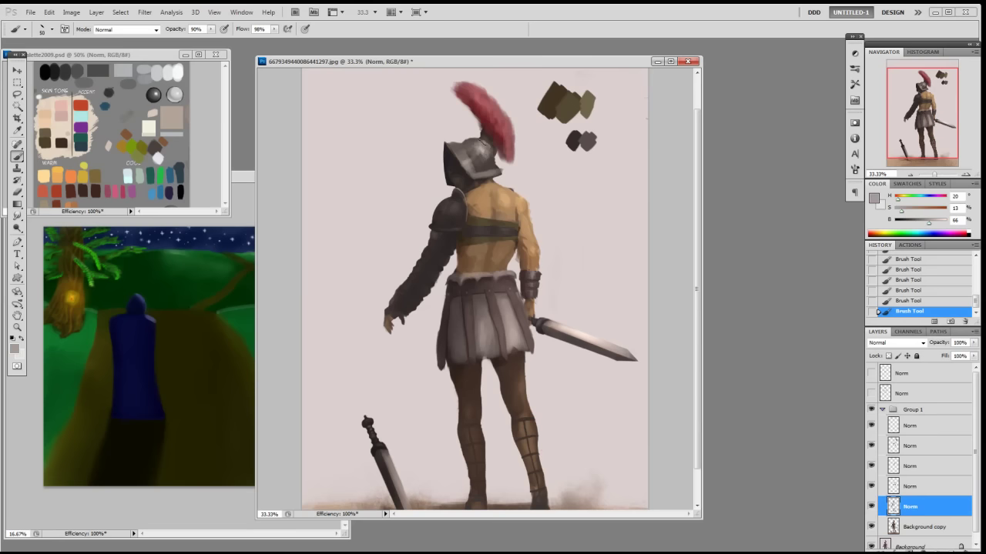
- Work the dome with the 40 px brush tip, and define the neck guard's dark edges with the 19 px tip
right_click(490, 153)
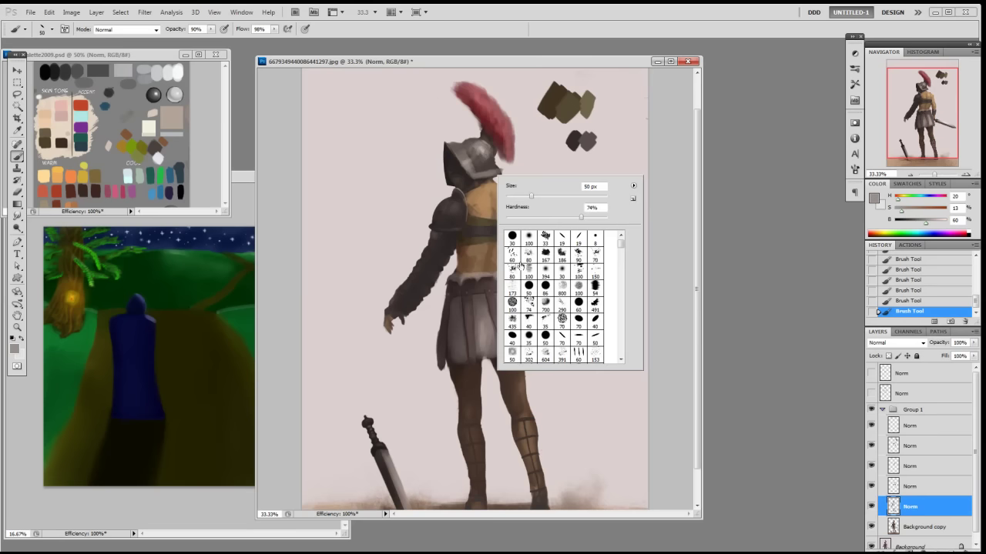
left_click(513, 335)
left_click(674, 137)
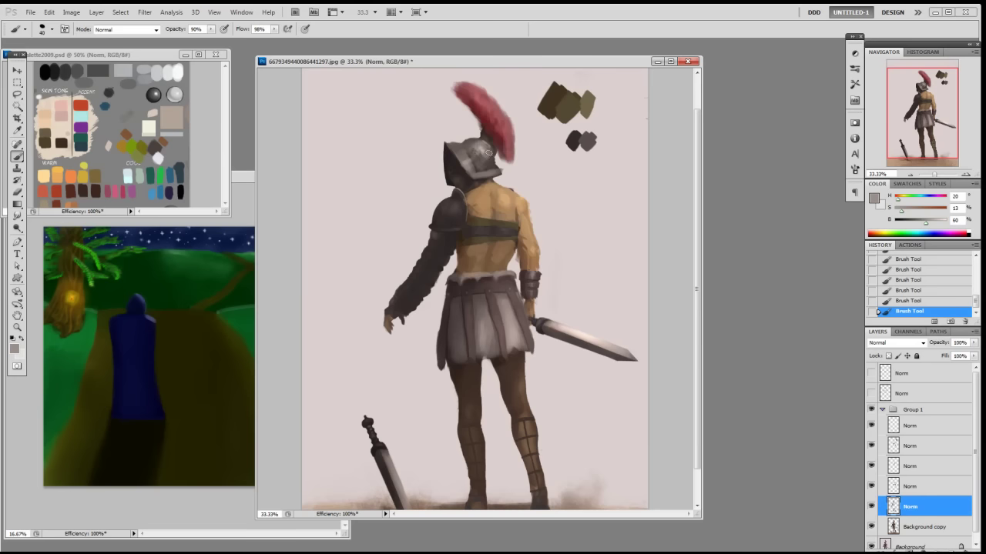
right_click(597, 192)
left_click(662, 251)
left_click(480, 137, "alt")
left_click(470, 164, "alt")
left_click(477, 175, "alt")
left_click(475, 167, "alt")
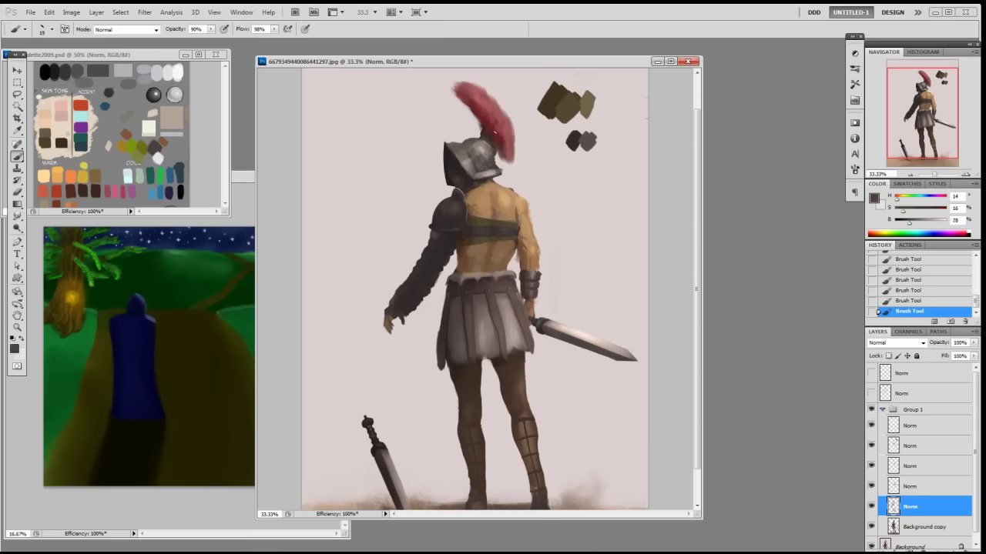
- Shape the helmet's neck guard and back rim with alternating sampled light and dark grays
left_click(482, 170, "alt")
left_click(477, 168, "alt")
left_click(480, 175, "alt")
left_click(495, 169, "alt")
left_click(498, 164, "alt")
left_click(498, 169, "alt")
left_click(494, 173, "alt")
left_click(498, 159, "alt")
left_click(498, 163, "alt")
left_click(496, 165, "alt")
left_click(498, 153, "alt")
left_click(486, 148, "alt")
- Brighten the helmet's highlights with a lighter gray of 10% saturation and 82% brightness, finishing with the 19 px brush tip
right_click(493, 155)
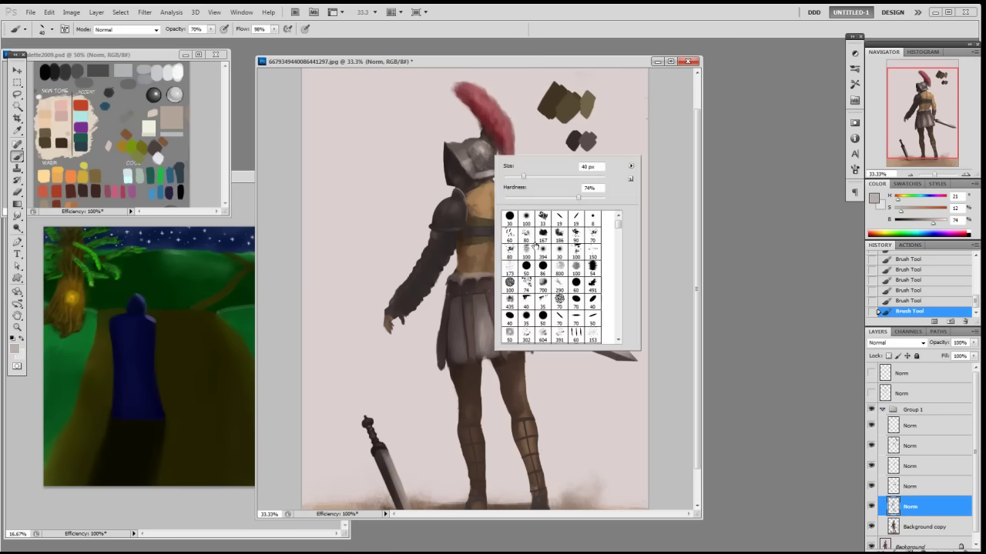
double_click(525, 316)
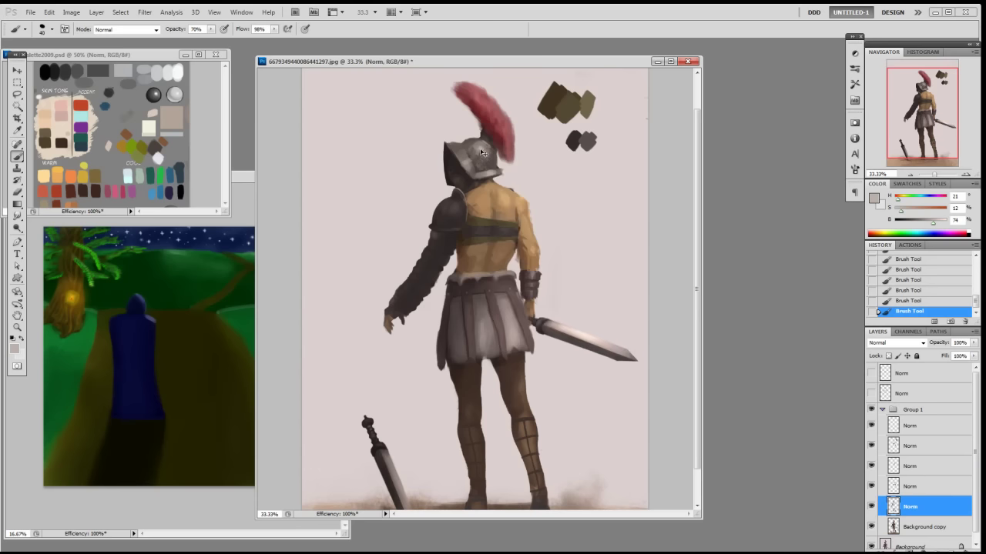
left_click(938, 227)
left_click(898, 210)
right_click(589, 258)
left_click(658, 322)
left_click(706, 185)
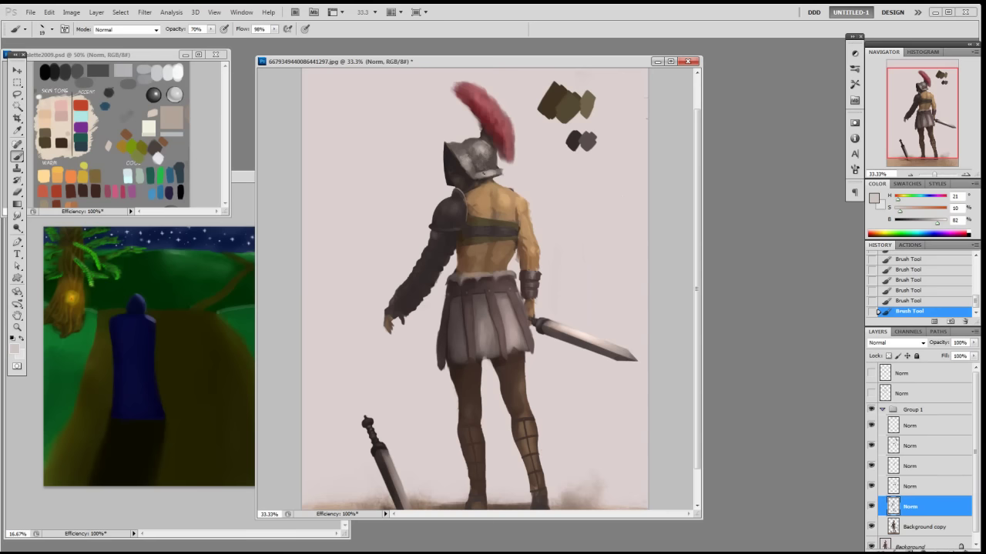
- Blend the neck guard highlights into the helmet's side and dome with sampled grays
left_click(482, 171, "alt")
left_click(483, 159, "alt")
left_click(475, 175, "alt")
left_click(497, 170, "alt")
left_click(488, 170, "alt")
left_click(481, 170, "alt")
left_click(483, 154, "alt")
left_click(483, 149, "alt")
- Add texture to the helmet with another brush tip, and smooth its side at 100% opacity using a smaller brush and sampled grays
right_click(516, 160)
left_click(532, 268)
key("Return")
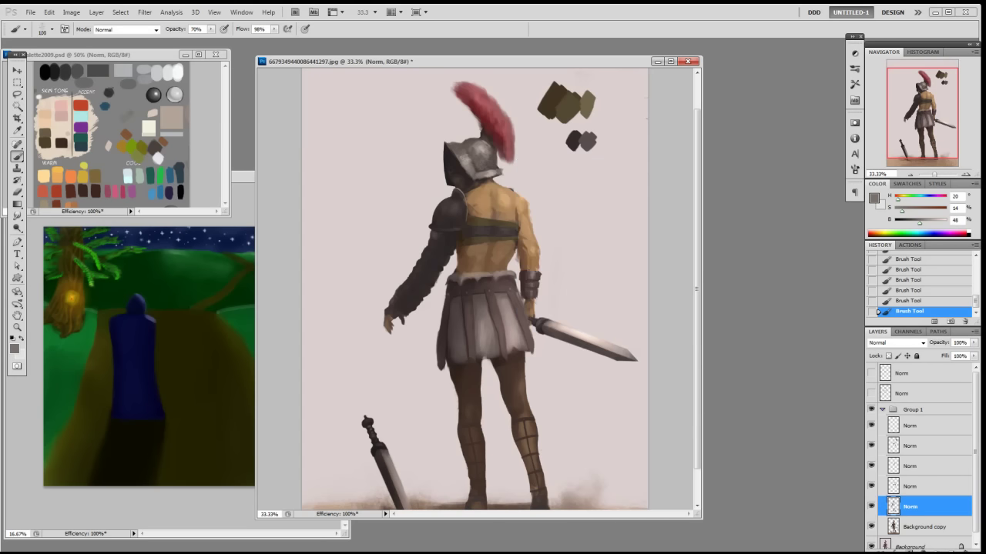
right_click(480, 160)
type("19")
key("Return")
left_click(481, 162, "alt")
key("0")
left_click(485, 163, "alt")
left_click(470, 161, "alt")
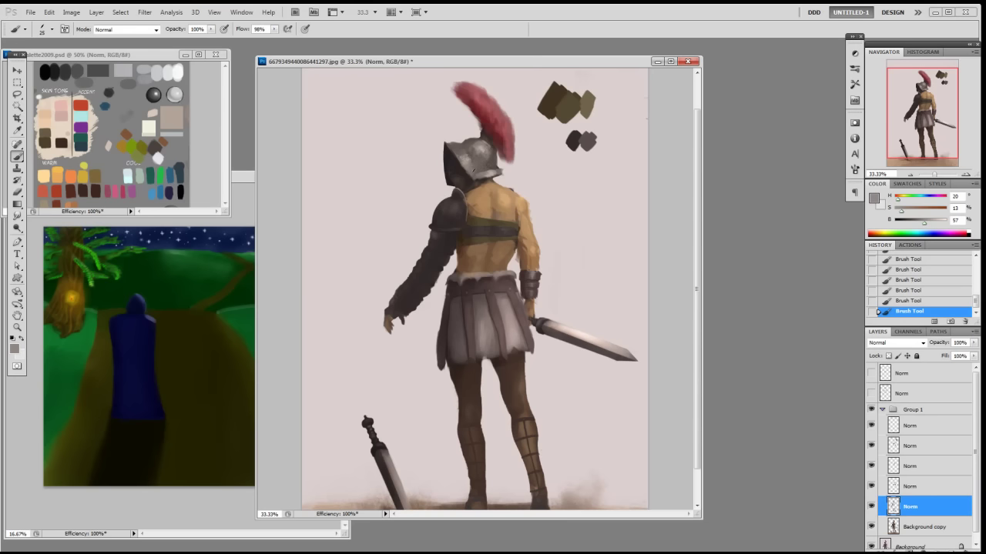
left_click(480, 160, "alt")
left_click(477, 148, "alt")
- Add a new layer above the top layer and mark the helmet's light direction in orange sampled from the palette
left_click(903, 376)
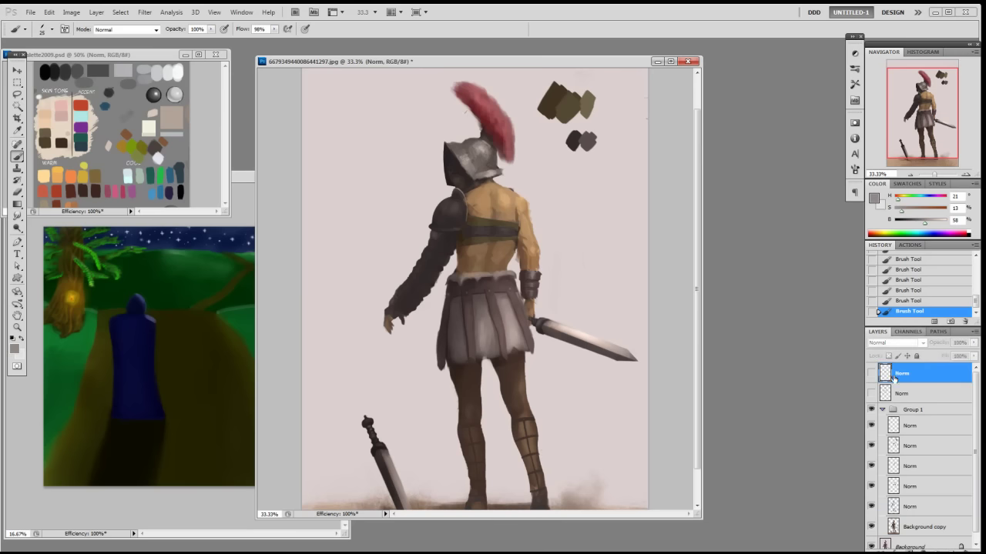
key("ctrl+shift+alt+n")
left_click(75, 176, "alt")
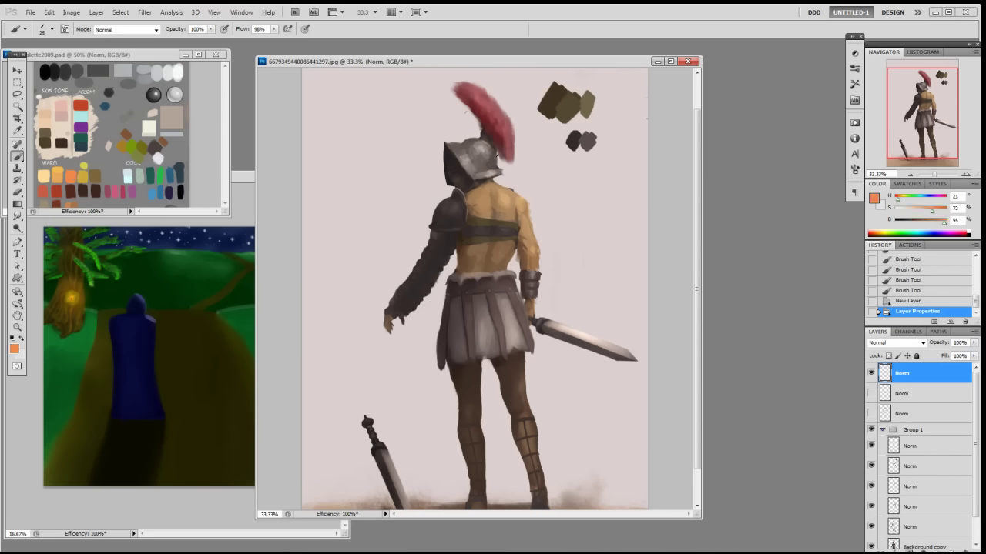
key("ctrl+z")
left_click_drag(478, 154, 482, 150)
left_click_drag(479, 154, 484, 147)
left_click(466, 157)
left_click(462, 156)
- Sketch orange curves beside the plume and more orange guide marks on the helmet's dome and neck guard
mouse_move(432, 89)
left_mouse_down()
mouse_move(388, 107)
mouse_move(430, 90)
mouse_move(451, 97)
mouse_move(423, 90)
left_mouse_up()
mouse_move(387, 121)
left_mouse_down()
mouse_move(377, 163)
mouse_move(393, 121)
left_mouse_up()
mouse_move(487, 156)
left_mouse_down()
mouse_move(487, 169)
mouse_move(513, 157)
mouse_move(507, 130)
mouse_move(478, 135)
left_mouse_up()
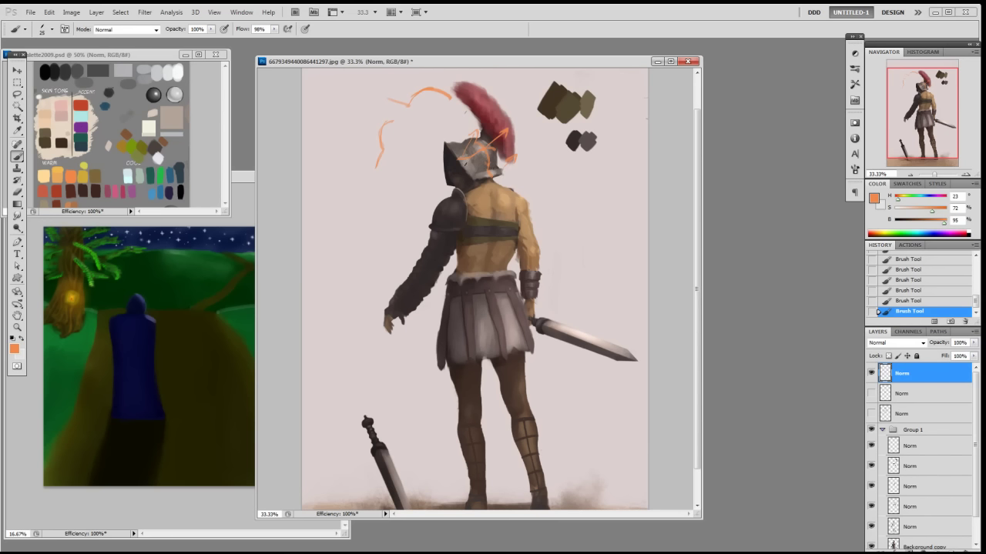
mouse_move(470, 166)
left_mouse_down()
mouse_move(481, 164)
mouse_move(487, 182)
left_mouse_up()
left_click_drag(479, 174, 472, 166)
- Hide the orange annotation layer and compare the figure with and without the lower overpaint layers
left_click(870, 373)
left_click(910, 446)
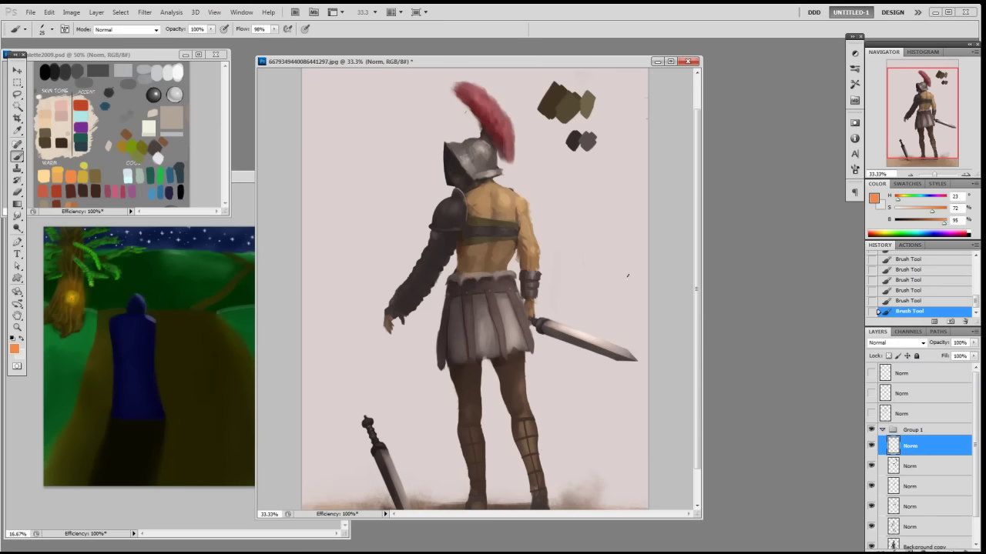
left_click(872, 507)
left_click(872, 508)
left_click(871, 526)
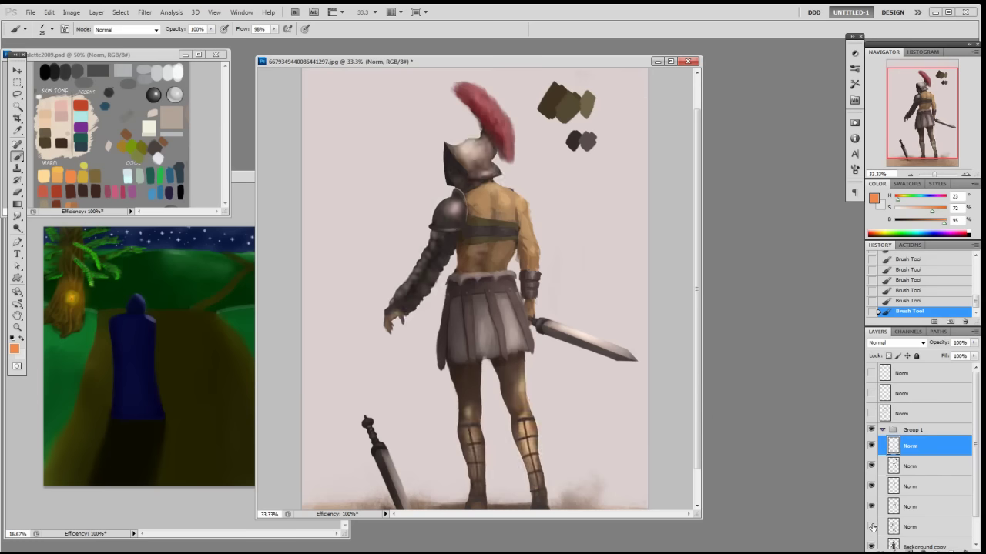
left_click(871, 527)
- On the group's bottom Norm layer, touch up the helmet highlights with 19 px brush tips in sampled light and dark grays
left_click(893, 527)
right_click(519, 188)
double_click(583, 254)
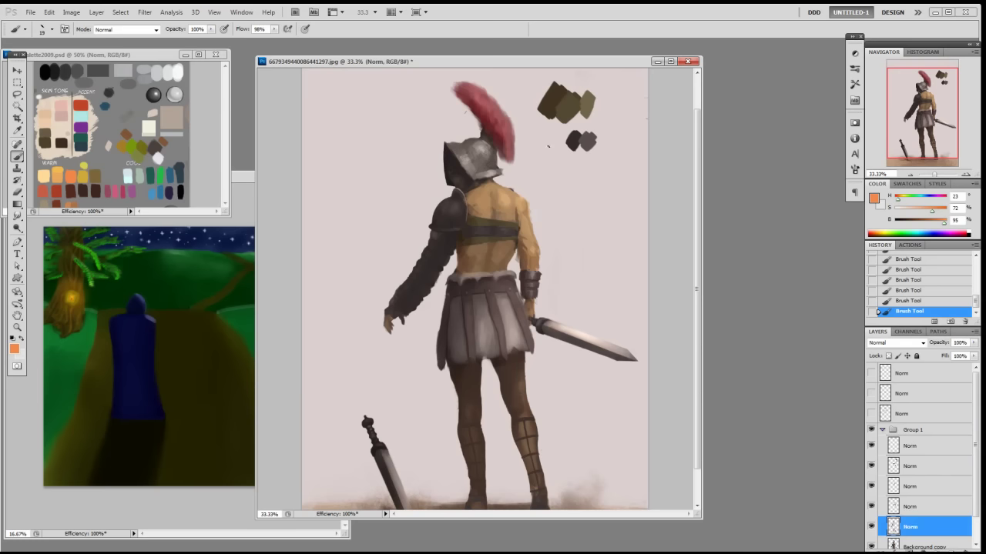
left_click(483, 143, "alt")
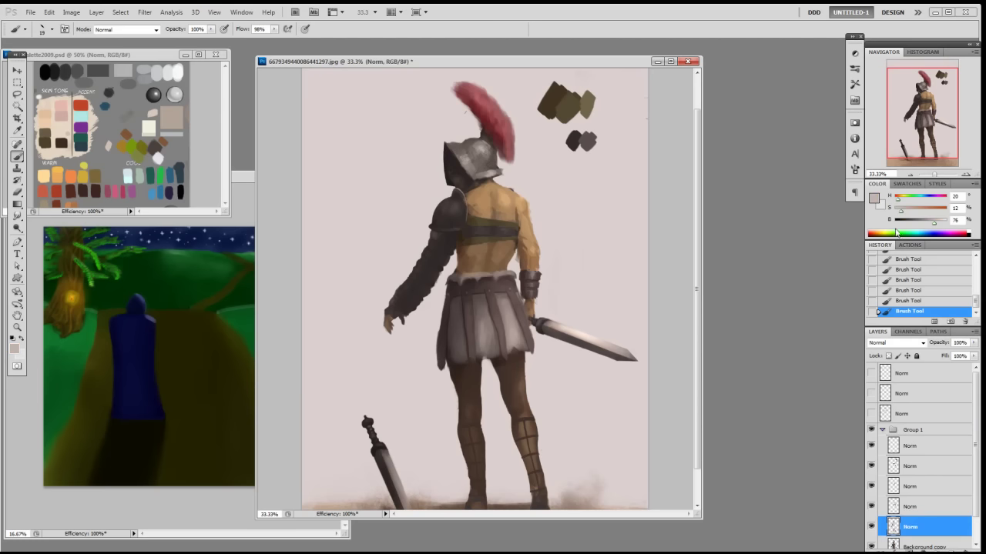
right_click(593, 259)
double_click(674, 322)
left_click_drag(933, 223, 897, 212)
left_click(487, 163, "alt")
right_click(493, 168)
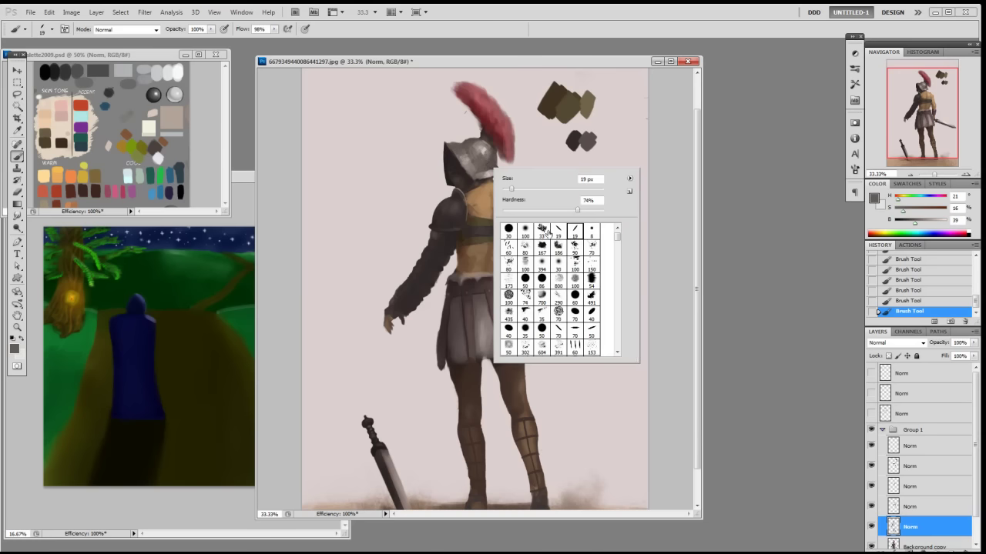
double_click(574, 230)
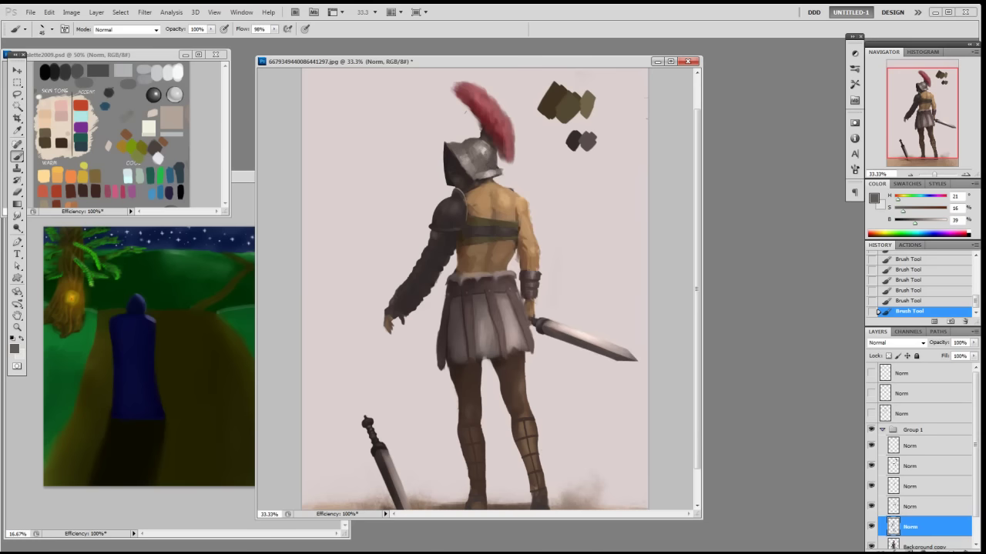
- Soften the transitions on the helmet's dome and neck guard with grays sampled from both areas
left_click(483, 148, "alt")
left_click(482, 151, "alt")
left_click(484, 146, "alt")
left_click(486, 152, "alt")
left_click(484, 171, "alt")
left_click(482, 175, "alt")
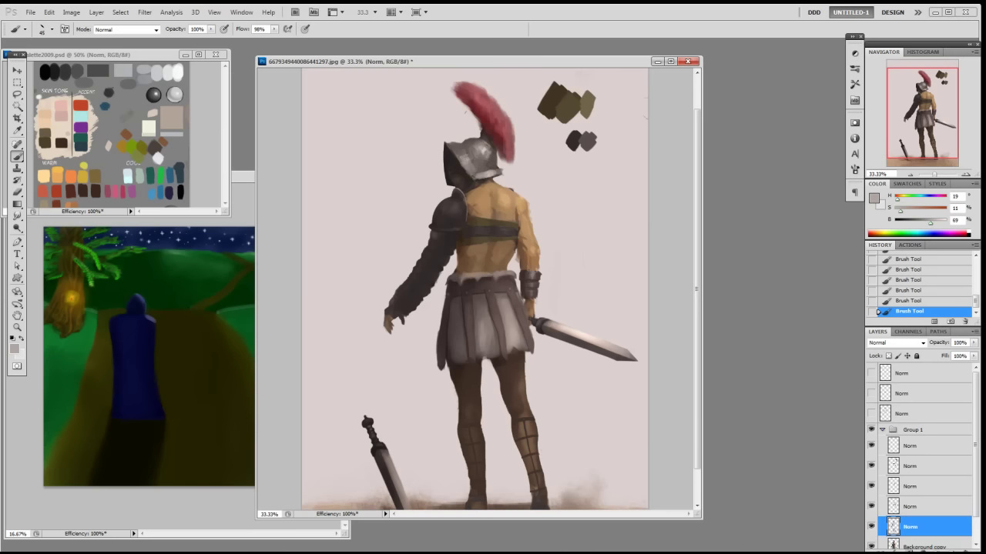
- Retouch the helmet's dome with a 19 px brush tip in adjusted and sampled grays
right_click(531, 135)
left_click(610, 197)
key("Return")
left_click(935, 223)
left_click(937, 224)
left_click(938, 224)
left_click(897, 211)
left_click(897, 214)
left_click(492, 154, "alt")
- Try a 100 px textured brush tip at a reduced size, and return to a 19 px tip at 74% hardness
right_click(497, 181)
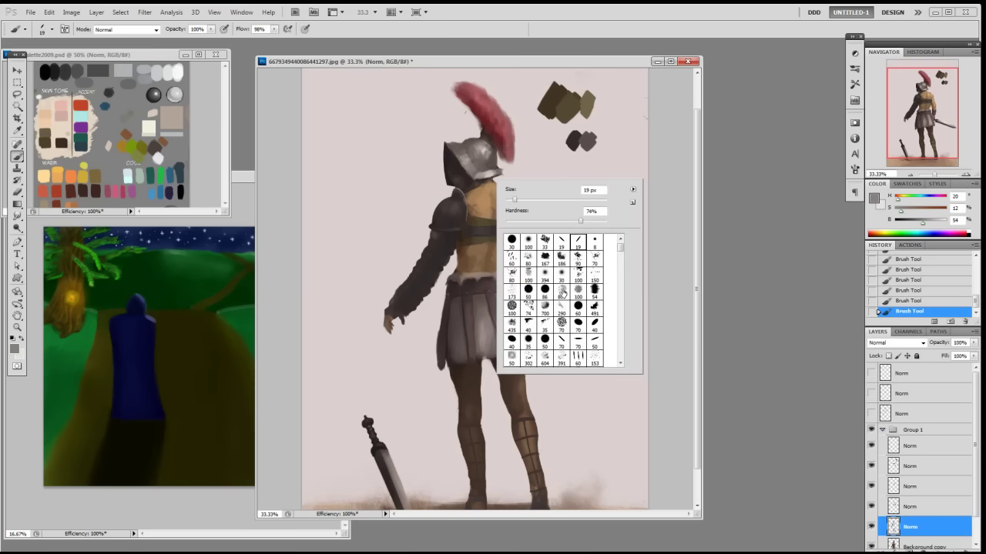
left_click_drag(620, 252, 621, 260)
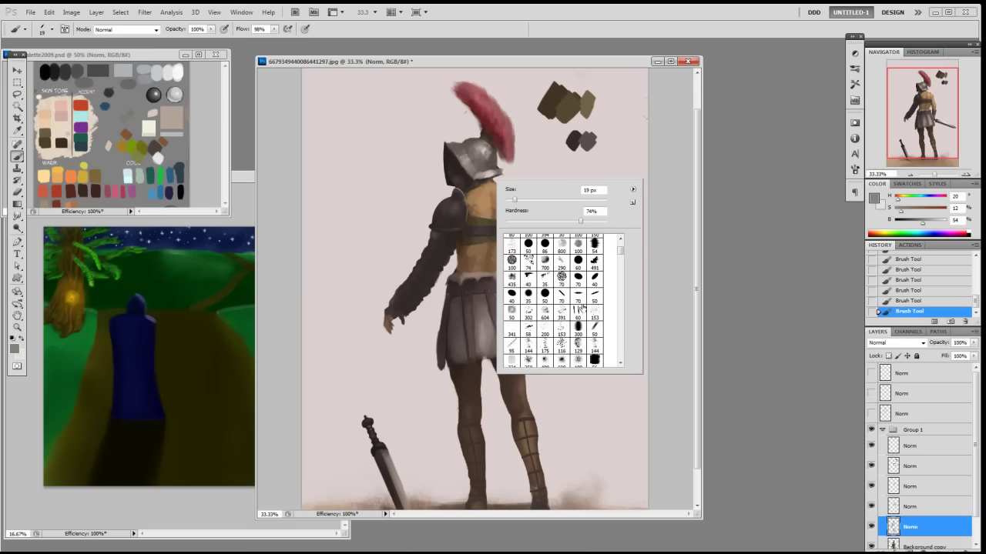
left_click(545, 347)
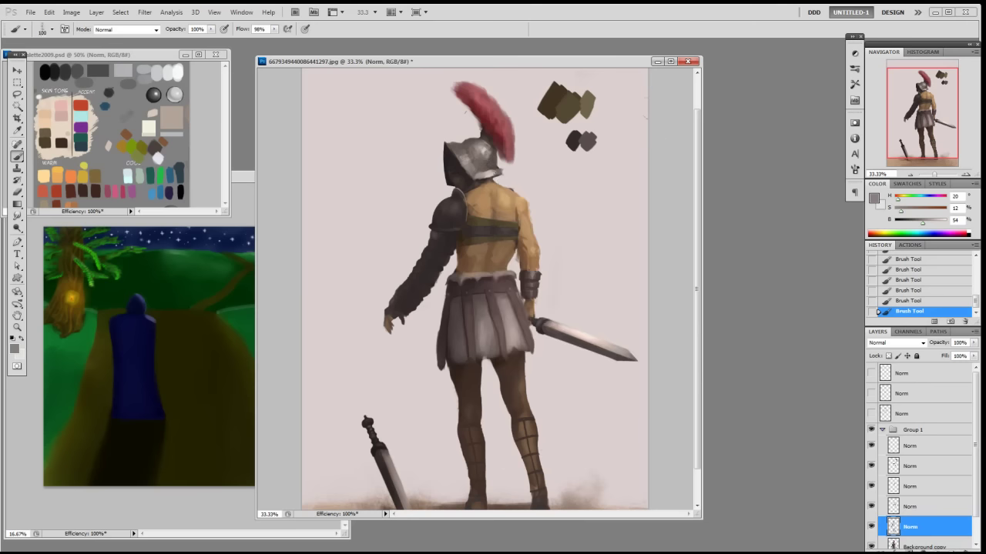
key("bracketleft")
key("bracketleft")
key("bracketleft")
right_click(560, 137)
scroll(677, 204, "up", 2)
left_click(626, 197)
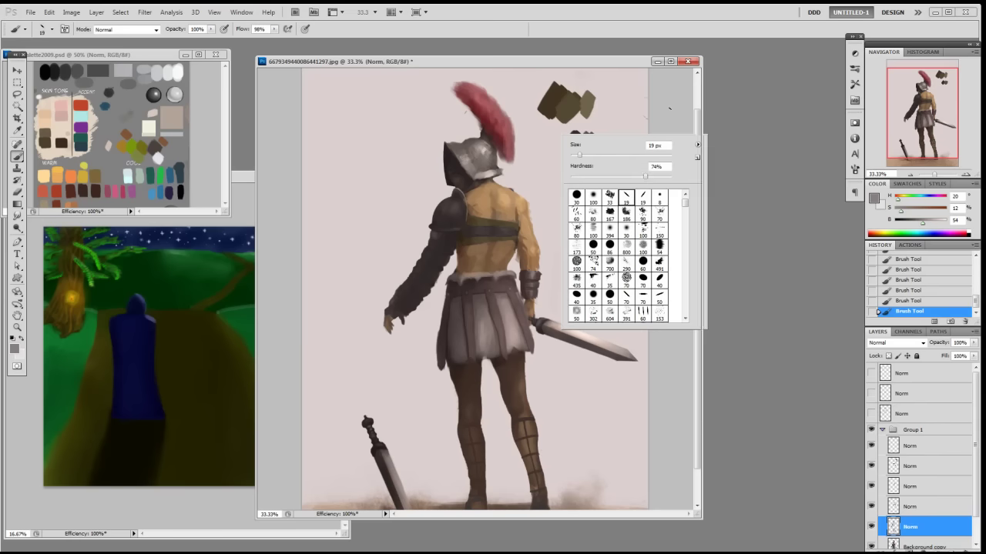
left_click(667, 114)
- Paint along the helmet's brow above the visor with light and mid grays sampled from the dome
left_click(489, 145, "alt")
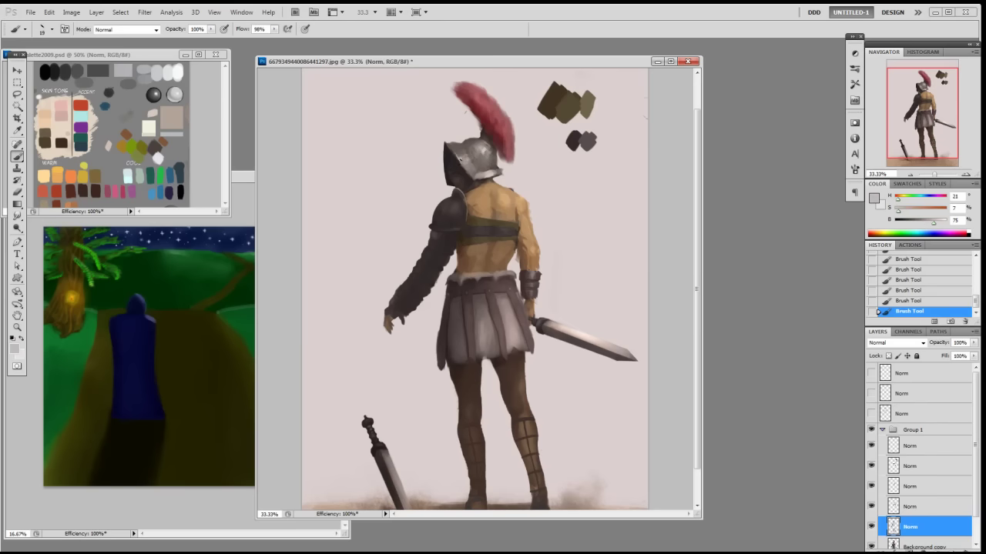
left_click(478, 164, "alt")
left_click(466, 156, "alt")
left_click(465, 153, "alt")
left_click_drag(462, 144, 472, 140)
- Change the brush tip and refine the front of the dome with sampled mid grays
right_click(513, 130)
double_click(575, 190)
left_click(489, 148, "alt")
left_click(455, 143, "alt")
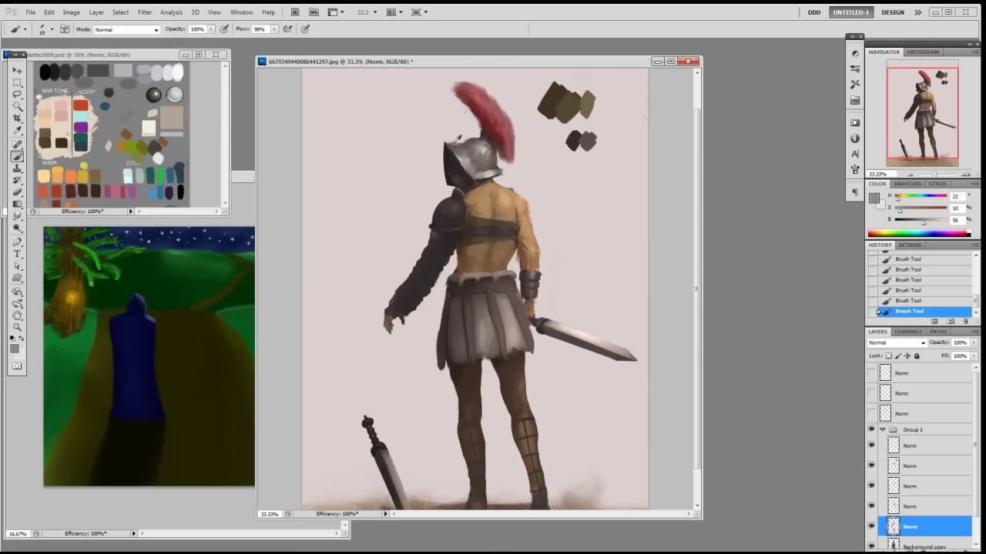
left_click(466, 140, "alt")
- With another brush tip, clean up the brow's outline using the sampled background tone and helmet gray
right_click(523, 113)
double_click(590, 183)
left_click(471, 140, "alt")
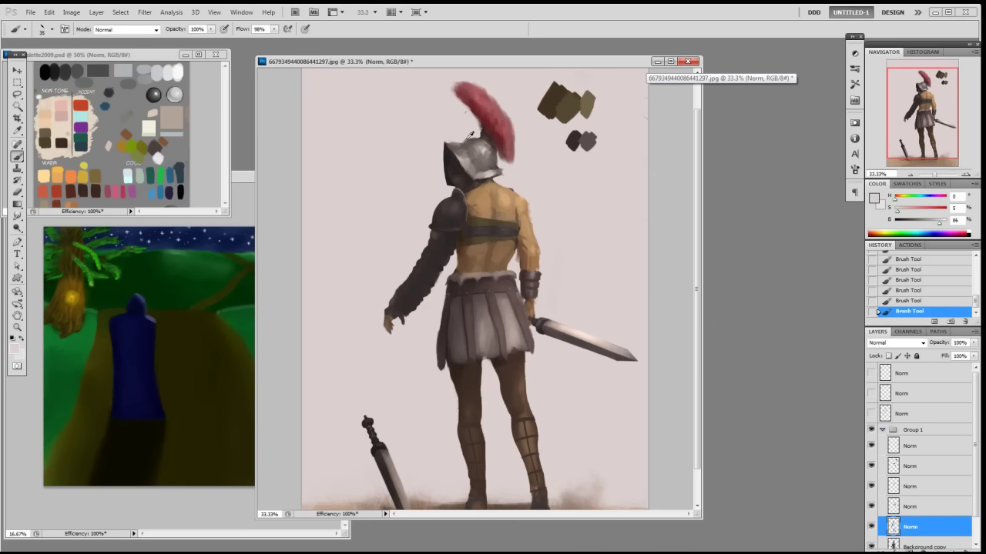
left_click(469, 139, "alt")
left_click(453, 139, "alt")
left_click(458, 141, "alt")
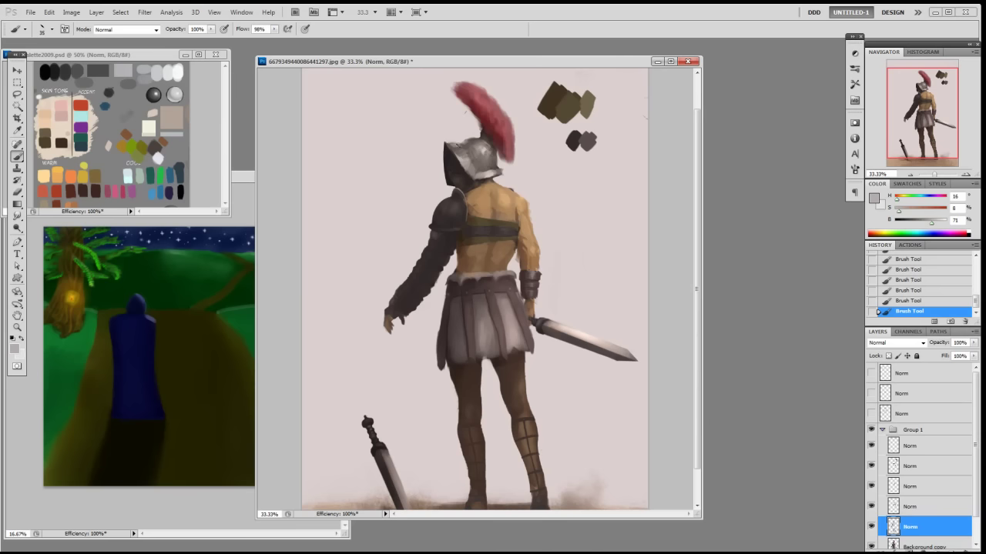
- Shade the visor and cheek area of the helmet with sampled mid and dark grays
left_click(452, 146, "alt")
left_click(472, 166, "alt")
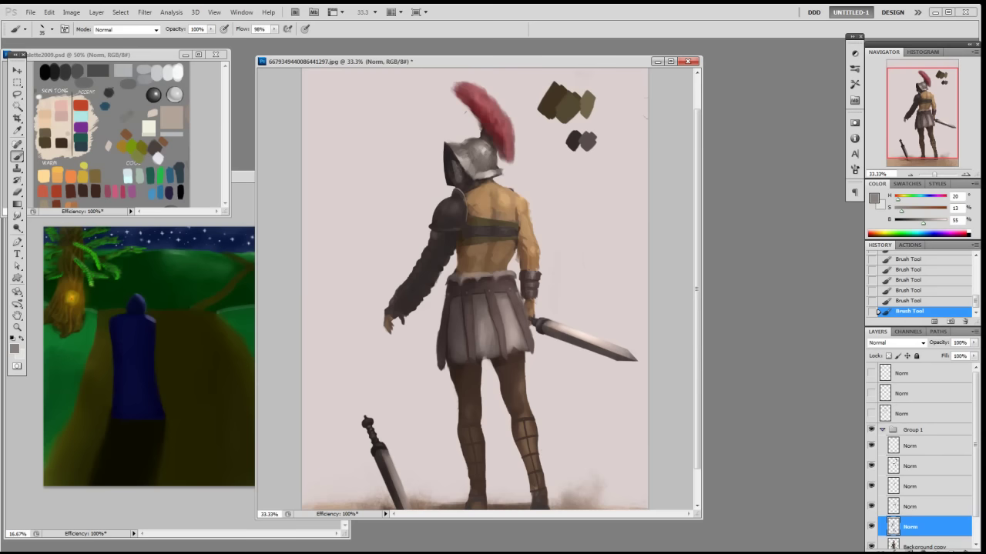
left_click(499, 144, "alt")
left_click(468, 169, "alt")
left_click(466, 163, "alt")
left_click(475, 172, "alt")
left_click(482, 158, "alt")
left_click(461, 167, "alt")
left_click(462, 166, "alt")
left_click(450, 156, "alt")
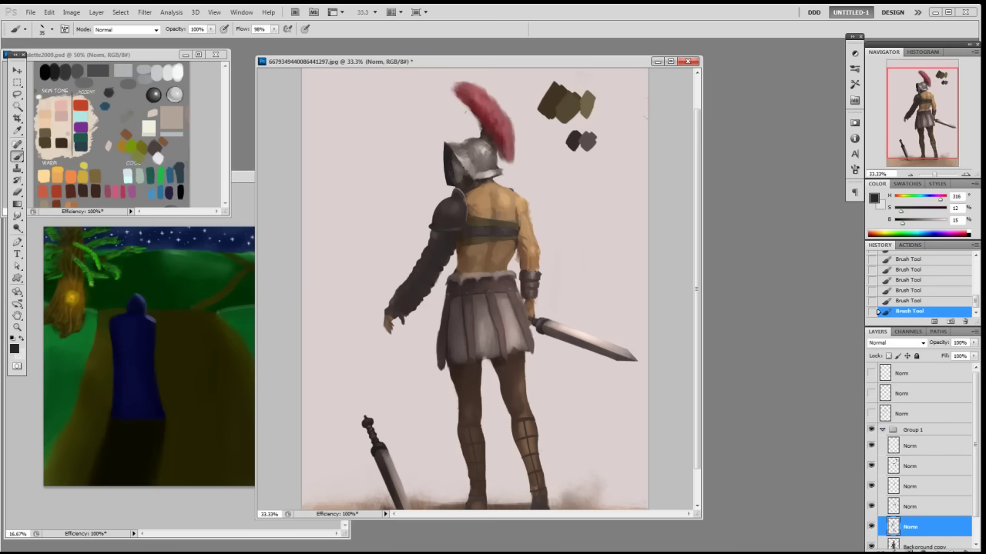
- Darken the lower cheek guard and trim the visor's front edge with the sampled background color
left_click(463, 171, "alt")
left_click(466, 180, "alt")
left_click(467, 181, "alt")
left_click(438, 137, "alt")
left_click_drag(448, 140, 447, 172)
left_click(451, 178, "alt")
left_click(446, 186, "alt")
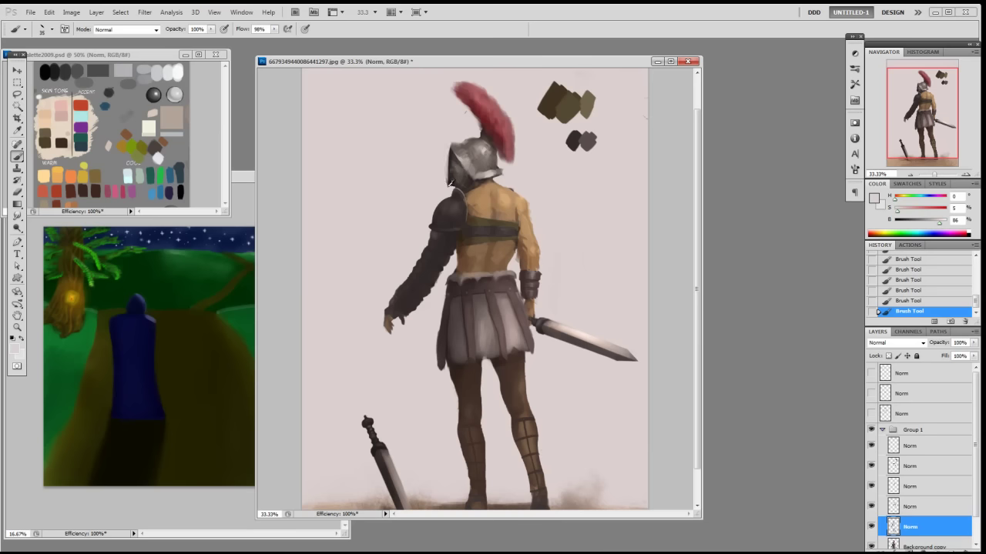
- Model the trimmed face plate and its lower edge with background tone and grays sampled around the visor
left_click(444, 181, "alt")
left_click(453, 178, "alt")
left_click(451, 171, "alt")
left_click(455, 181, "alt")
left_click(454, 179, "alt")
left_click(462, 164, "alt")
left_click(462, 162, "alt")
left_click(455, 175, "alt")
- Switch to a smaller round brush tip and define the cheek guard and neck edge with sampled colors
right_click(502, 142)
double_click(521, 205)
left_click(493, 134, "alt")
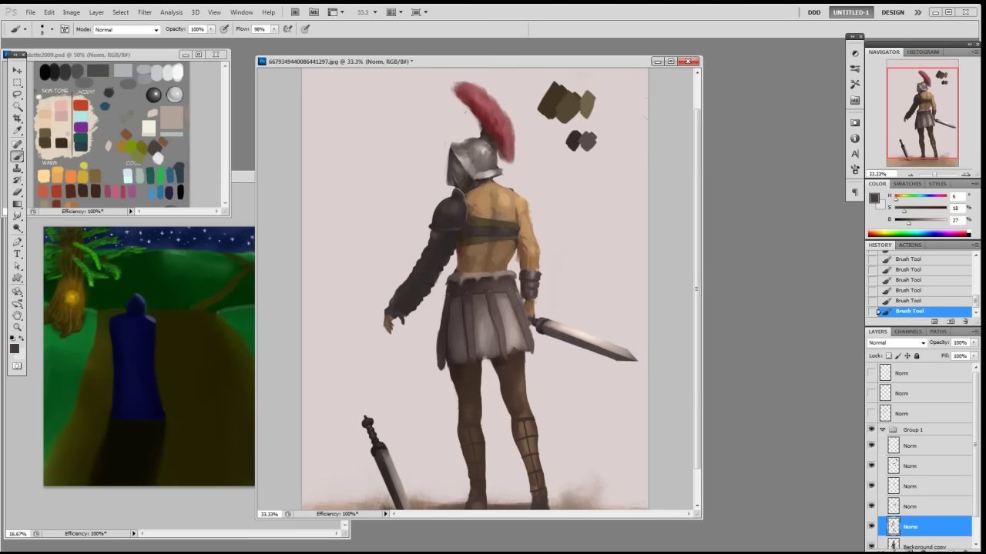
left_click(474, 172, "alt")
left_click(470, 175, "alt")
left_click(475, 188, "alt")
- Paint the shadow under the helmet with a 19 px brush tip in sampled skin browns and dark grays
right_click(472, 193)
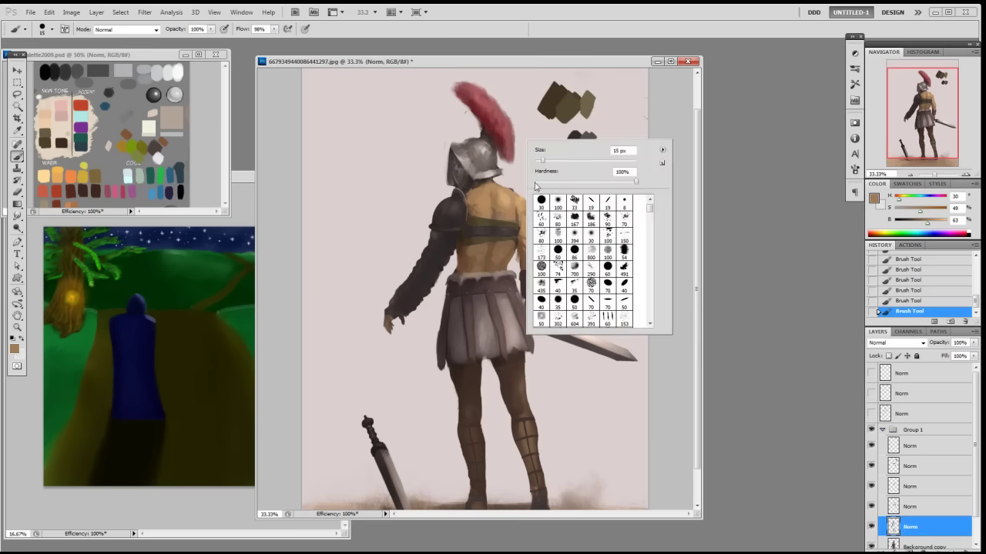
left_click(591, 202)
left_click(471, 165, "alt")
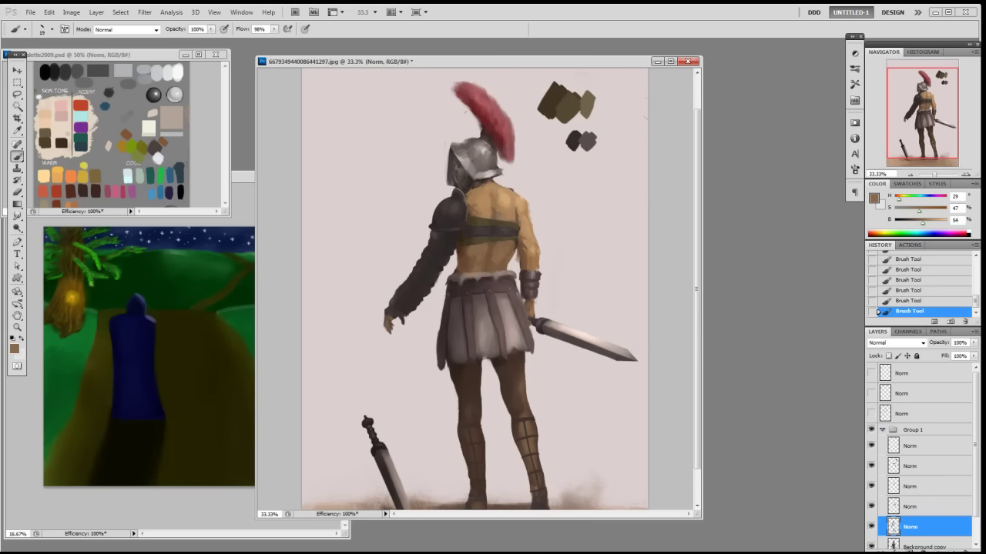
left_click(483, 182, "alt")
left_click(471, 175, "alt")
left_click(476, 177, "alt")
left_click(476, 179, "alt")
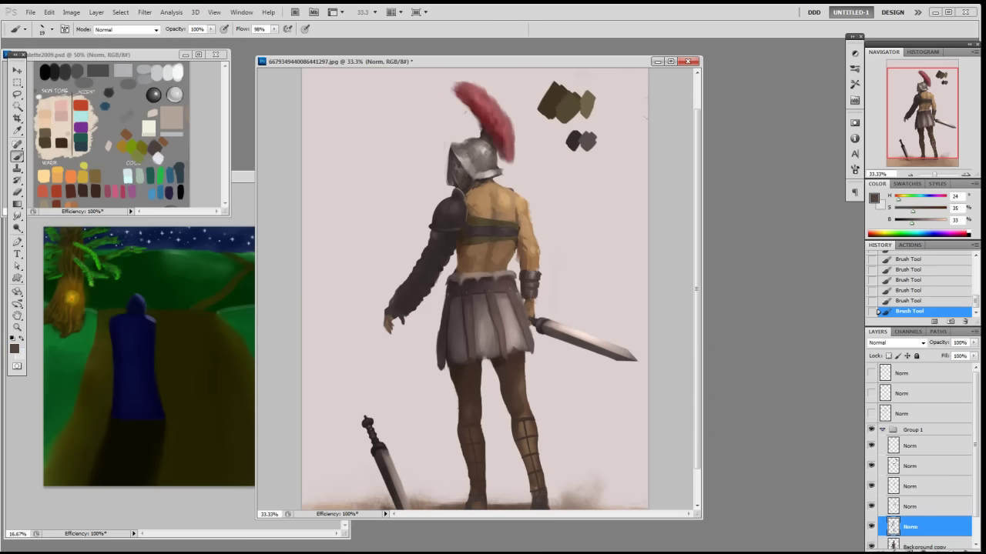
- Blend the neck shadow into the shoulders and cheek guard with browns and grays sampled from both areas
left_click(475, 174, "alt")
left_click(483, 179, "alt")
left_click(484, 179, "alt")
left_click(487, 176, "alt")
left_click(480, 185, "alt")
left_click(477, 185, "alt")
left_click(491, 184, "alt")
left_click(467, 173, "alt")
left_click(463, 166, "alt")
left_click(460, 182, "alt")
- Select the olive and gray color swatches on the group's second Norm layer with a rectangular marquee and cut them
key("ctrl+minus")
key("ctrl+minus")
key("ctrl+minus")
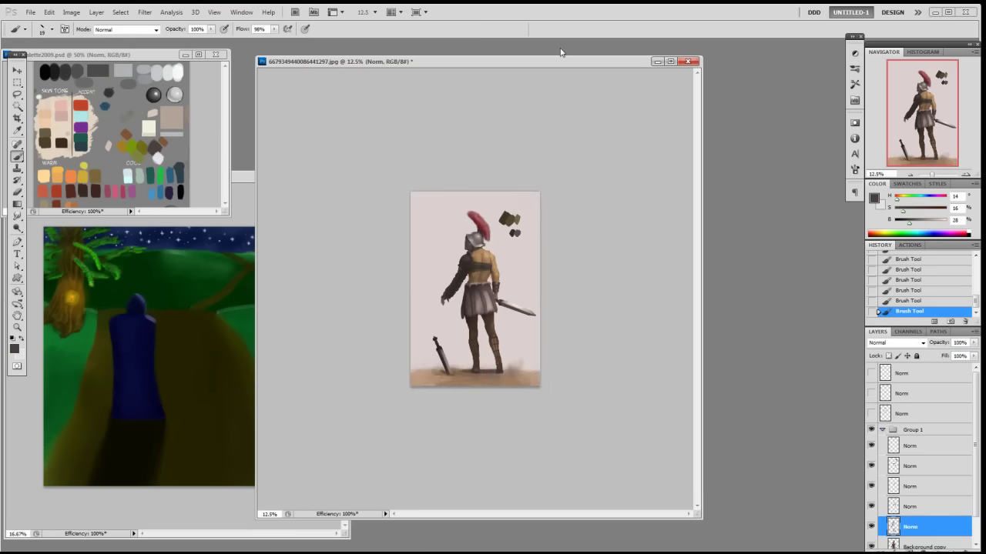
key("ctrl+plus")
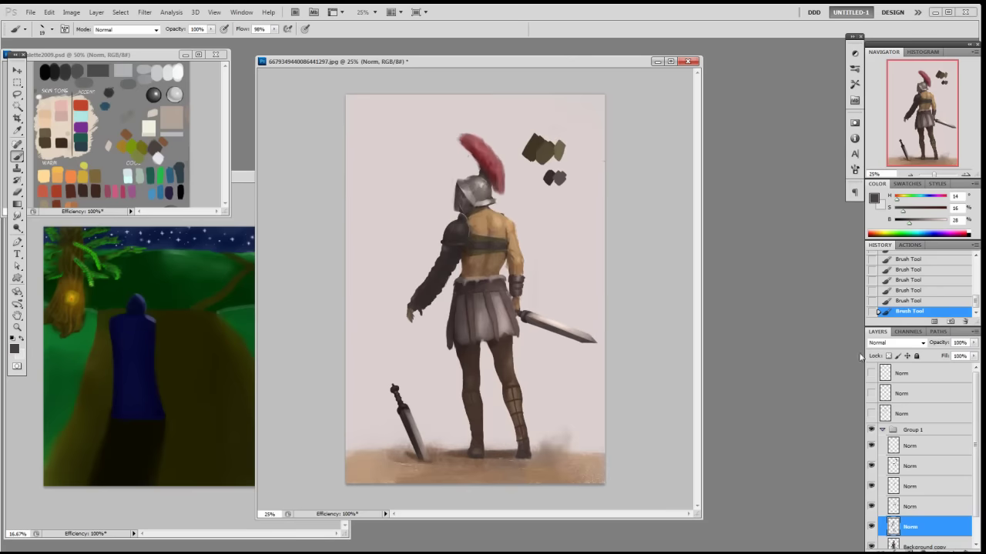
left_click(872, 463)
left_click(873, 463)
left_click(909, 466)
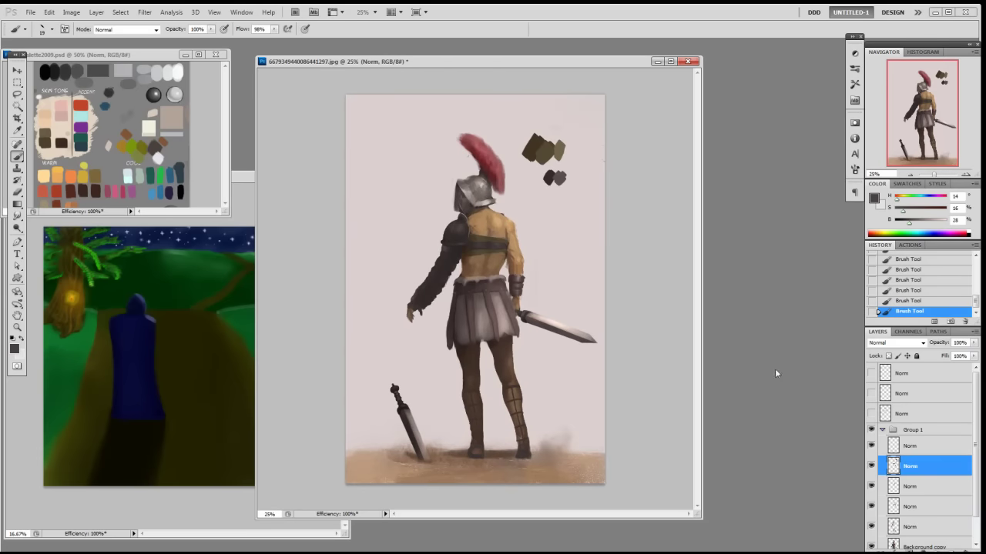
key("m")
left_click_drag(599, 100, 519, 198)
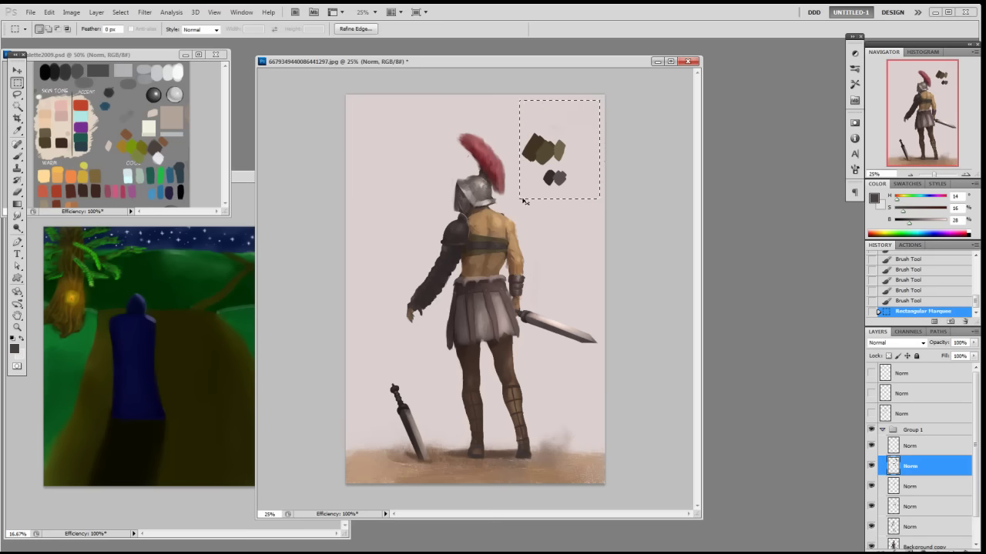
key("ctrl+x")
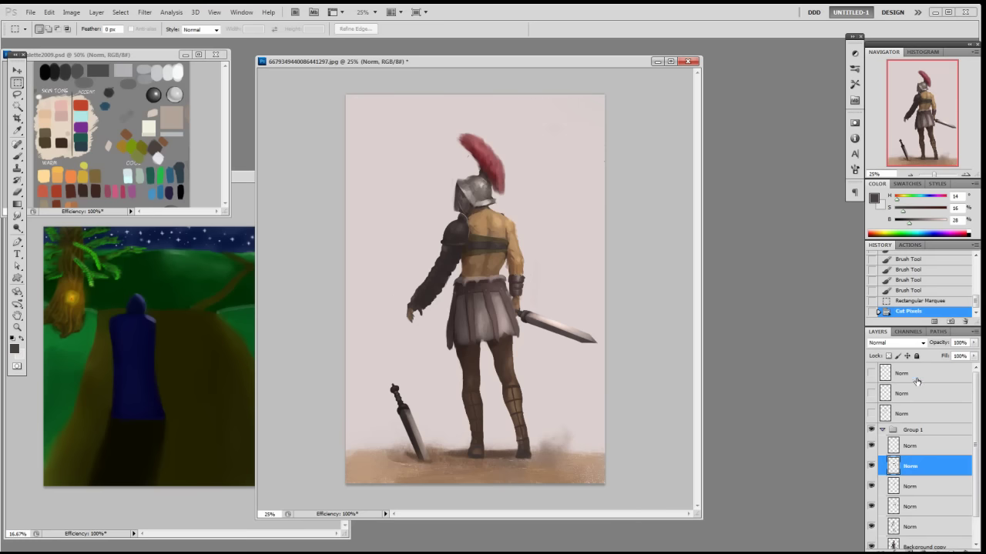
- Paste the swatches above the topmost Norm layer and move them to the canvas's upper right edge
left_click(904, 377)
key("ctrl+v")
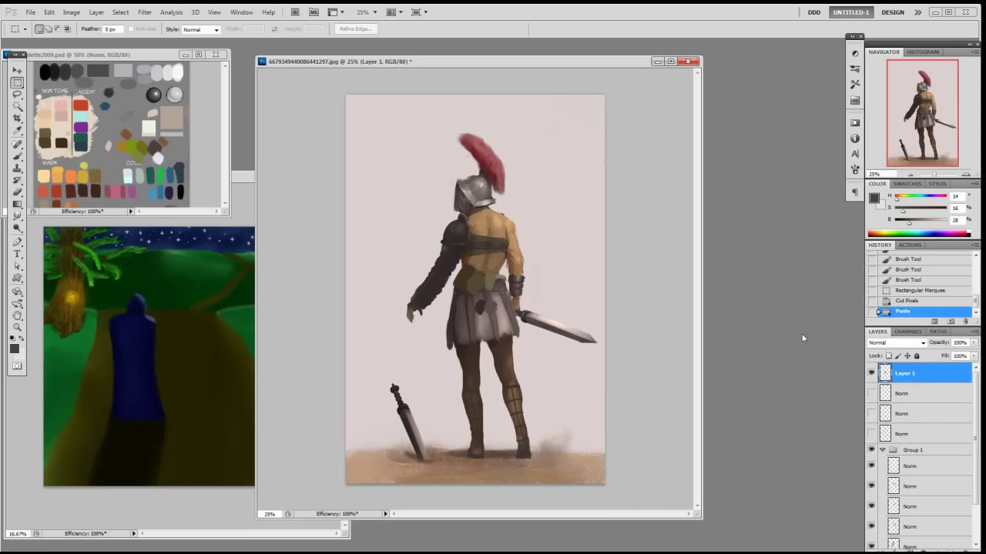
key("v")
key("b")
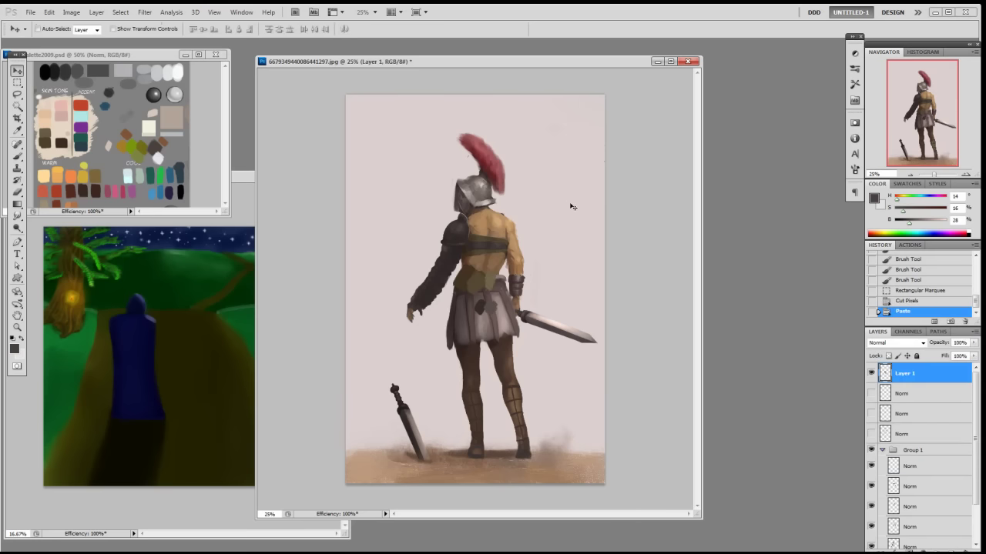
left_click(563, 199, "alt")
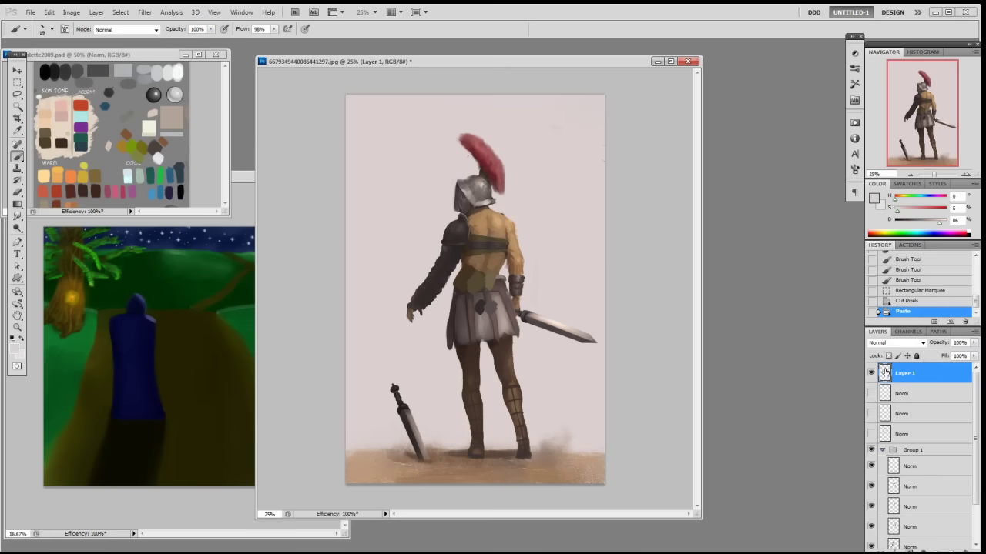
key("v")
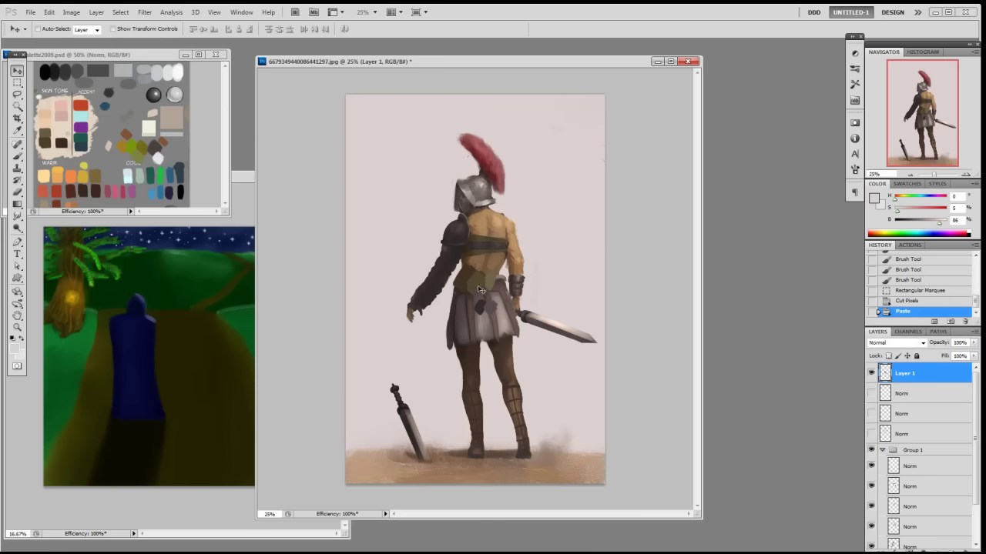
left_click_drag(475, 287, 583, 164)
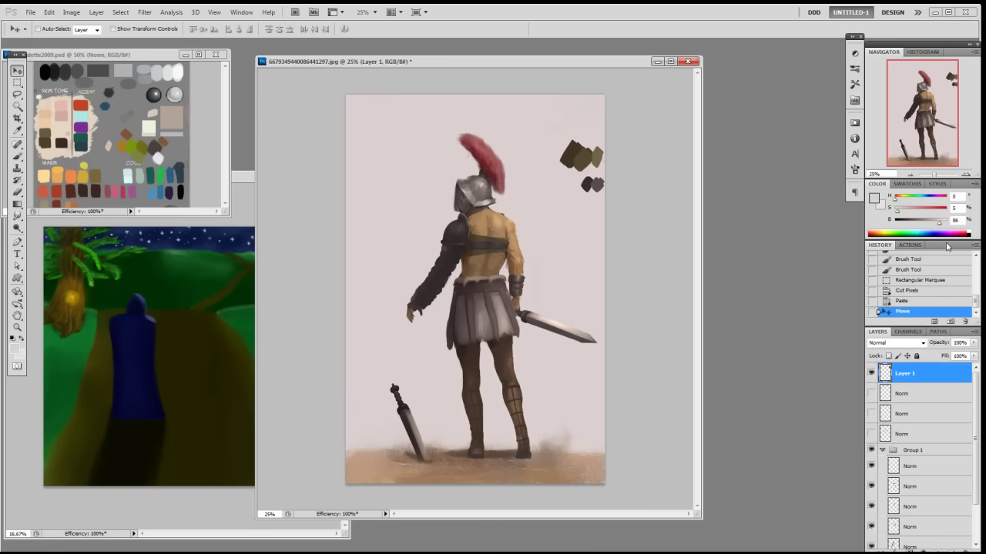
- Set the paint color's brightness to 73% and duplicate the Background layer into Group 1 below Background copy
left_click_drag(937, 224, 932, 224)
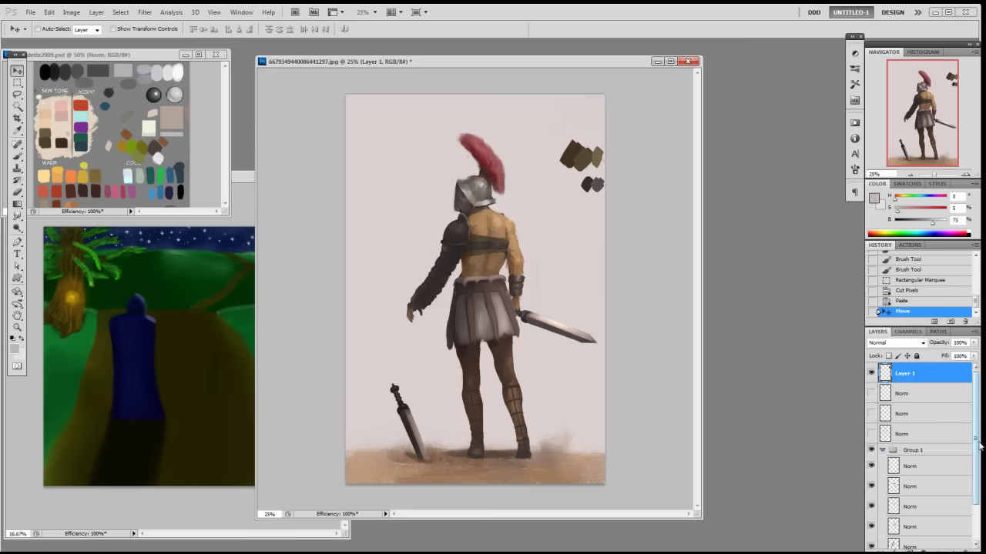
scroll(969, 512, "down", 3)
left_click(927, 542)
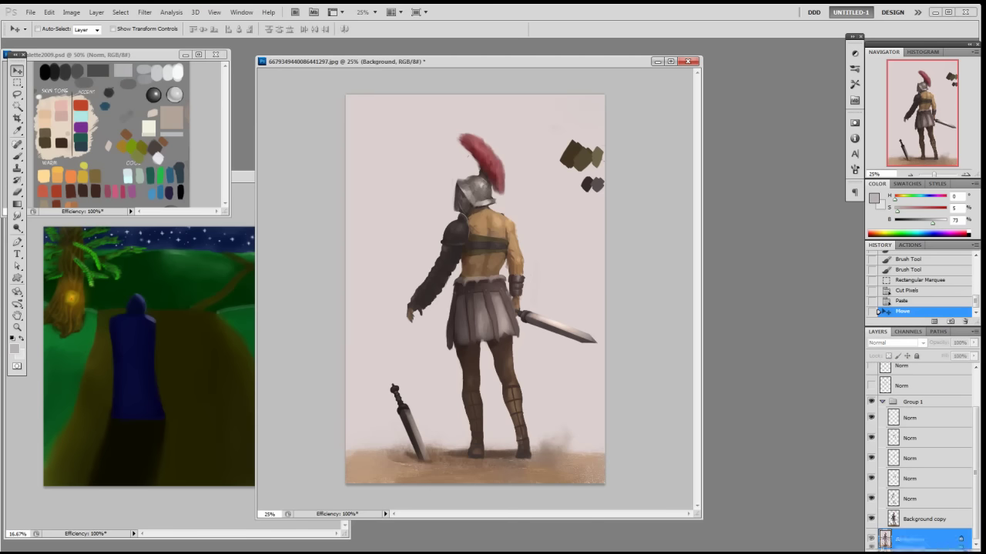
mouse_move(927, 542)
left_mouse_down()
mouse_move(950, 552)
mouse_move(927, 528)
left_mouse_up()
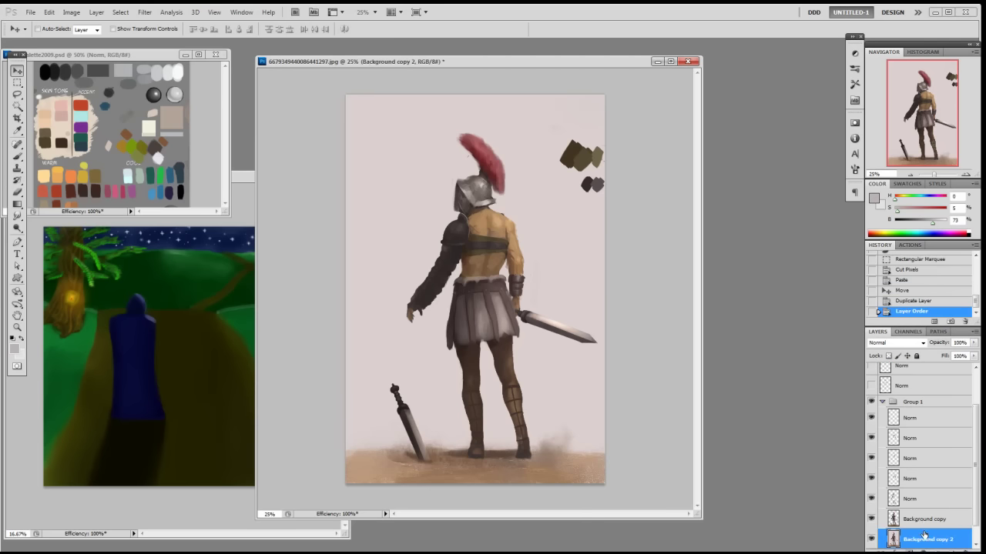
- Darken Background copy 2 with Levels by lowering the white output level to 195
left_click(71, 12)
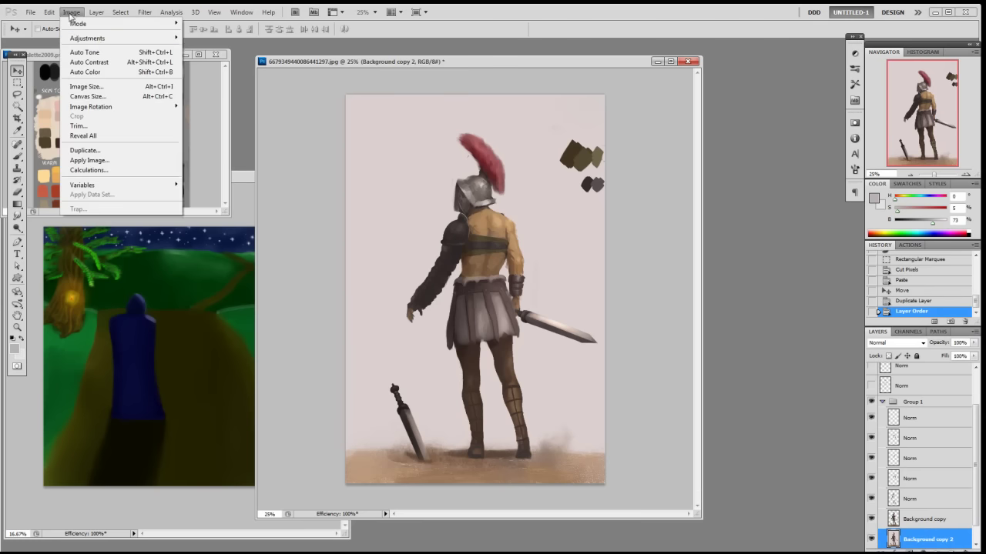
mouse_move(86, 38)
left_click(192, 51)
left_click_drag(228, 322, 199, 327)
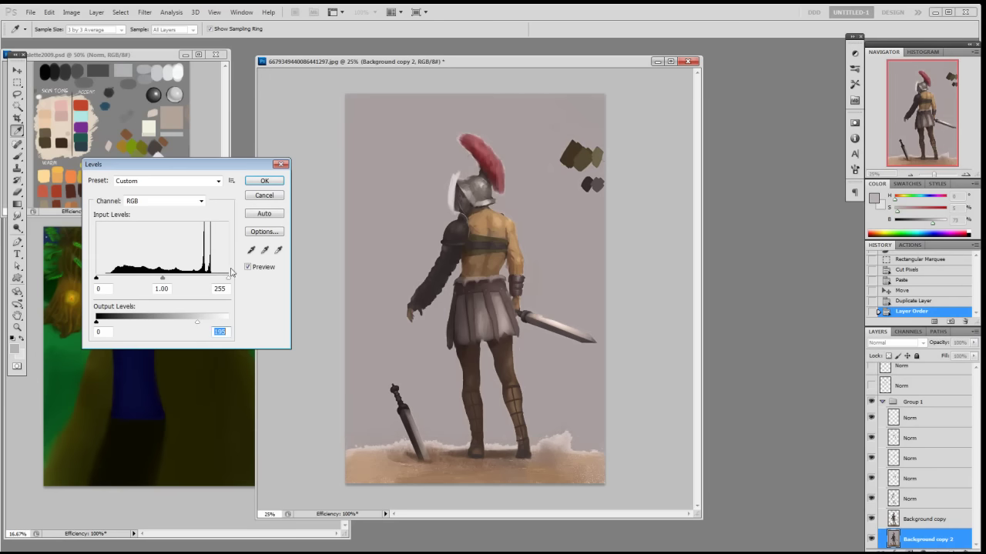
left_click(270, 182)
- Toggle the group's overpaint layers to compare them, hide the third Norm layer, and select the bottom Norm layer
left_click(871, 438)
left_click(871, 438)
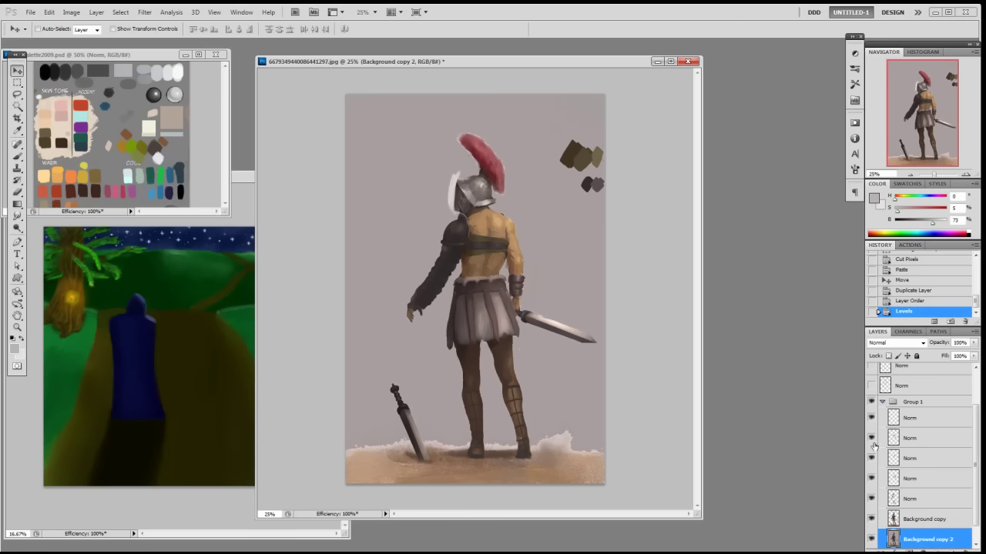
left_click(908, 499)
left_click(910, 458)
left_click(871, 458)
left_click(871, 499)
left_click(871, 499)
left_click(908, 499)
- Select the pale patch in front of the visor with the Magic Wand, fill it with a sampled gray, and deselect
key("b")
left_click(462, 168, "alt")
left_click(462, 170, "alt")
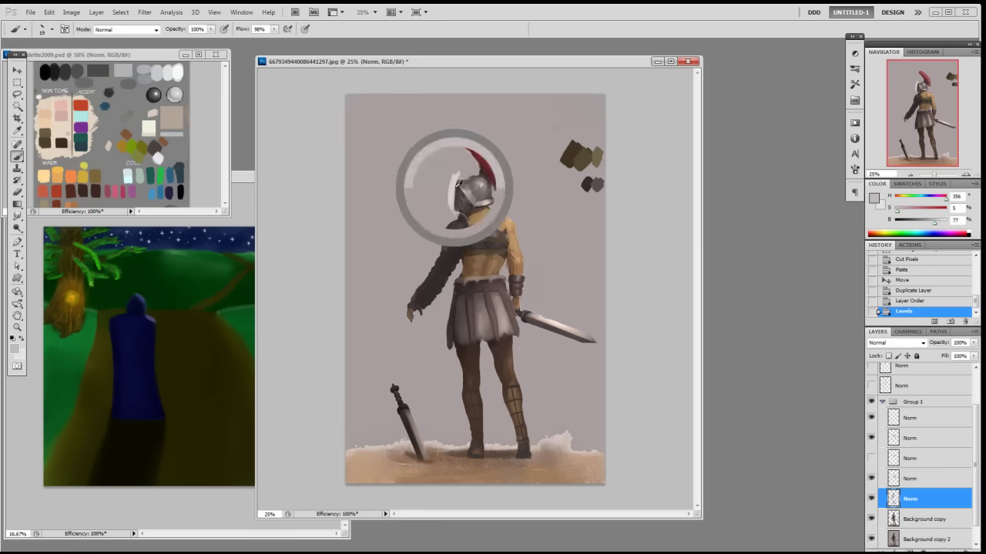
key("w")
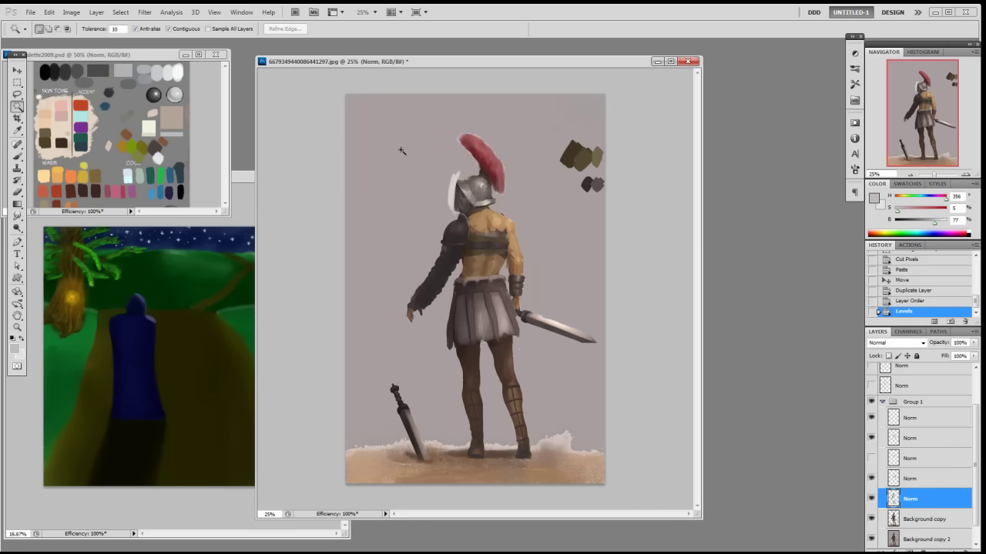
left_click(456, 191)
key("alt+BackSpace")
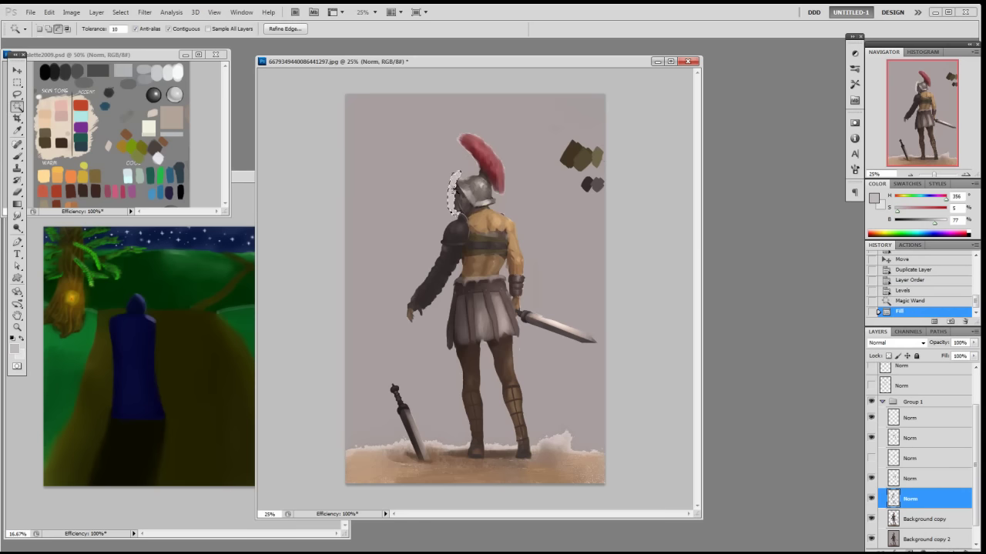
key("ctrl+d")
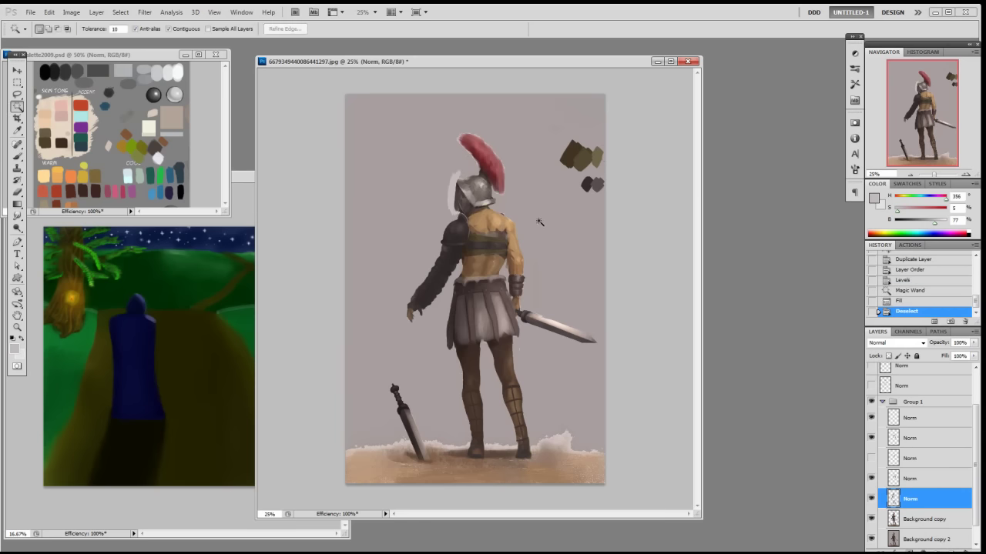
- Select the remaining pale patch in front of the visor with the Magic Wand, fill it with a sampled gray, and deselect
key("b")
left_click(454, 185, "alt")
left_click(462, 167, "alt")
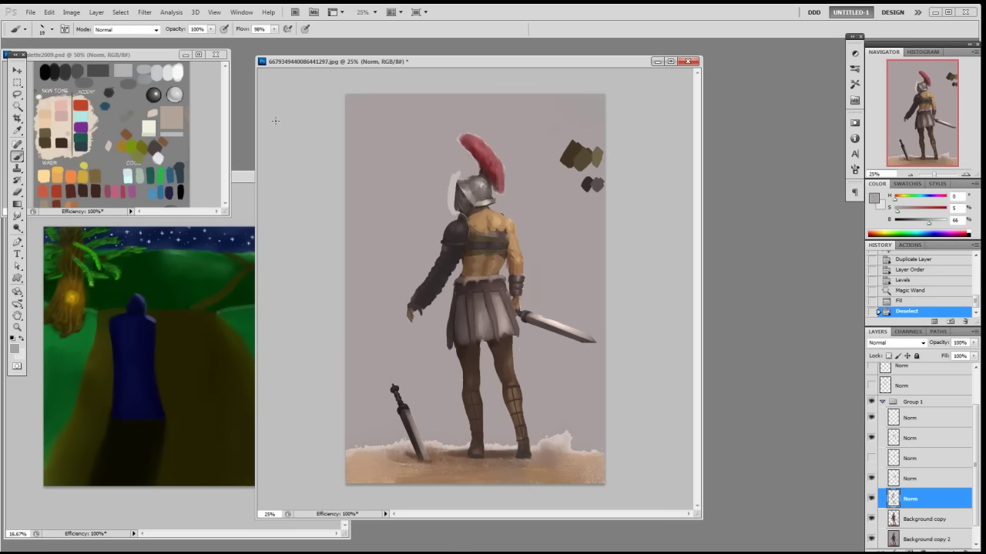
key("alt")
key("w")
key("Escape")
left_click(443, 186)
key("alt+BackSpace")
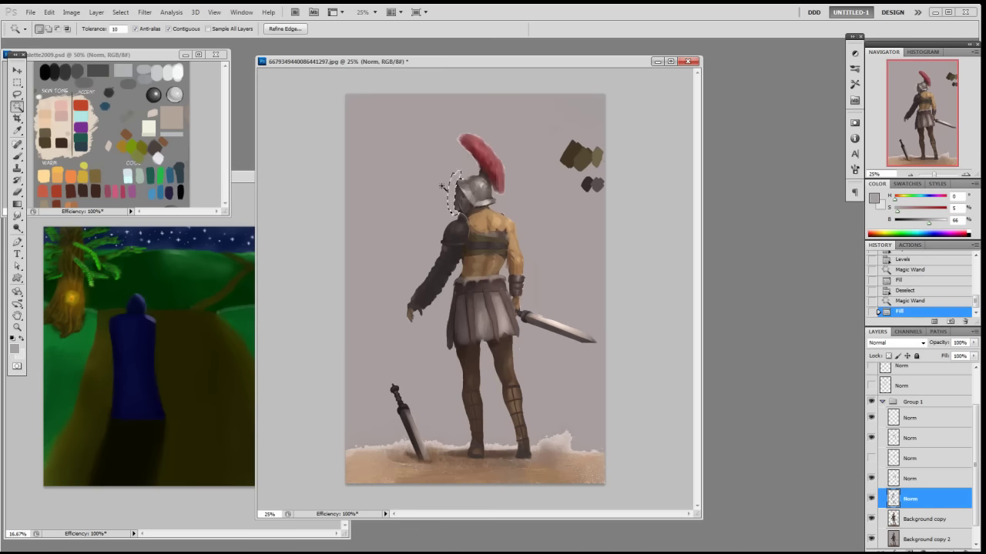
key("ctrl+d")
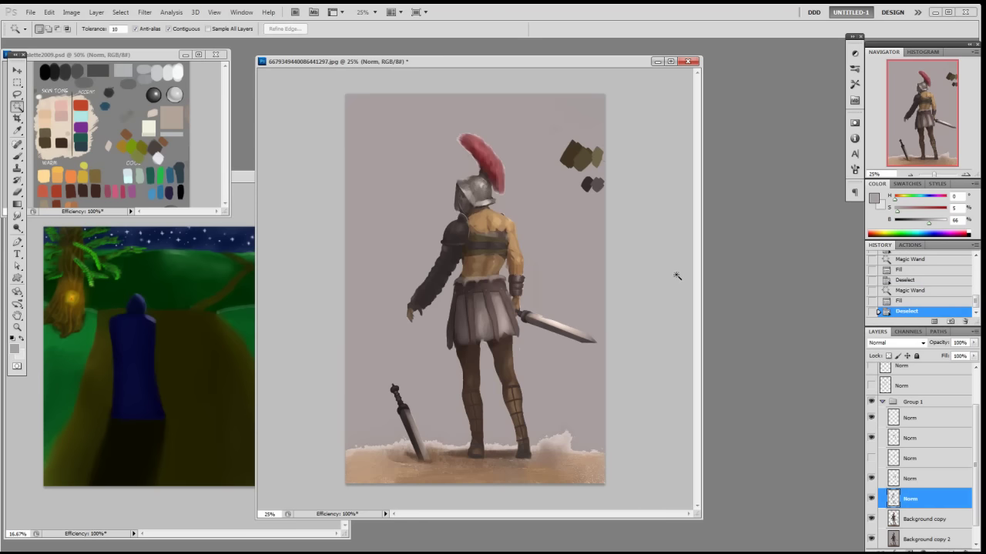
- On the Norm layer above the bottom one, dab gray beside the helmet crest and try a sampled light-gray stroke on the helmet
key("ctrl+plus")
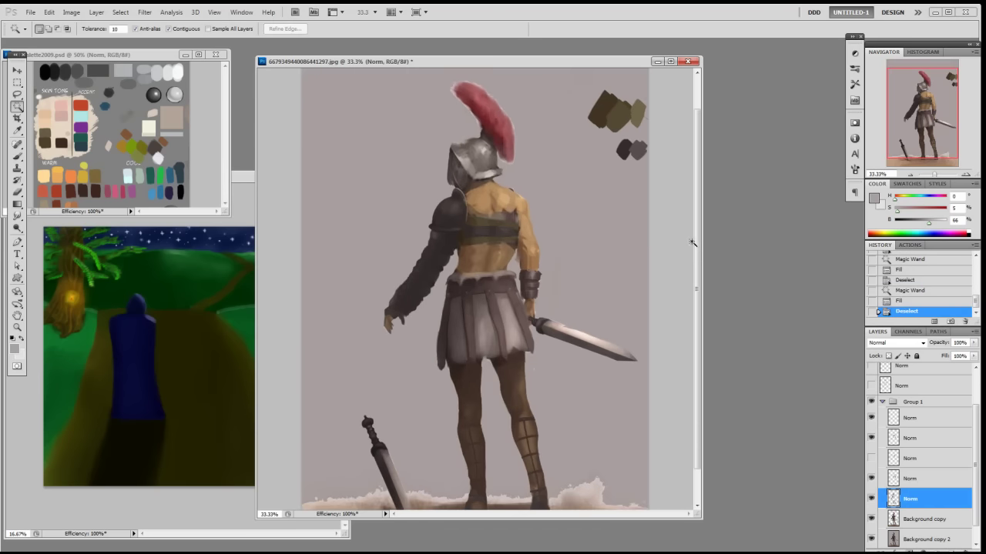
left_click(914, 483)
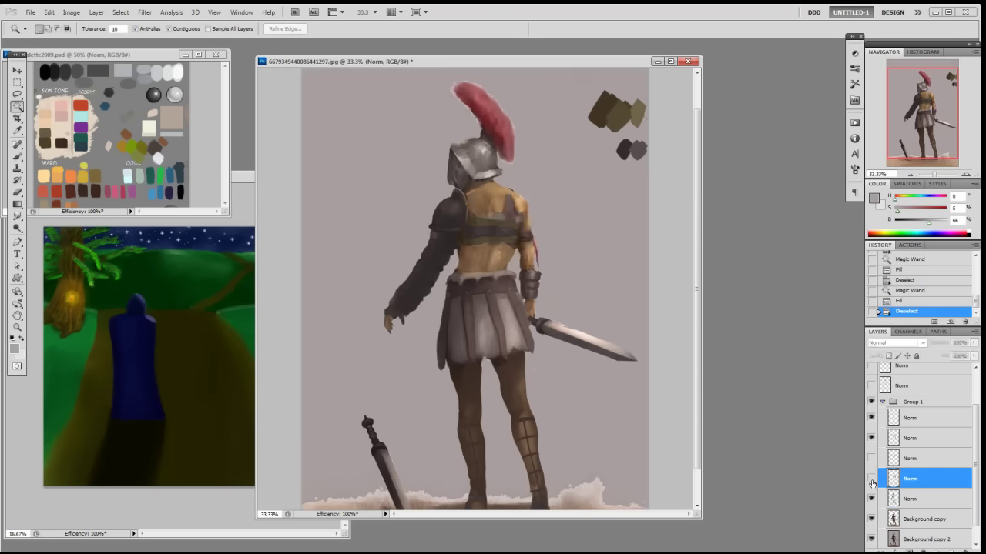
key("b")
right_click(515, 197)
left_click(524, 154)
right_click(524, 154)
left_click(607, 219)
left_click(539, 141)
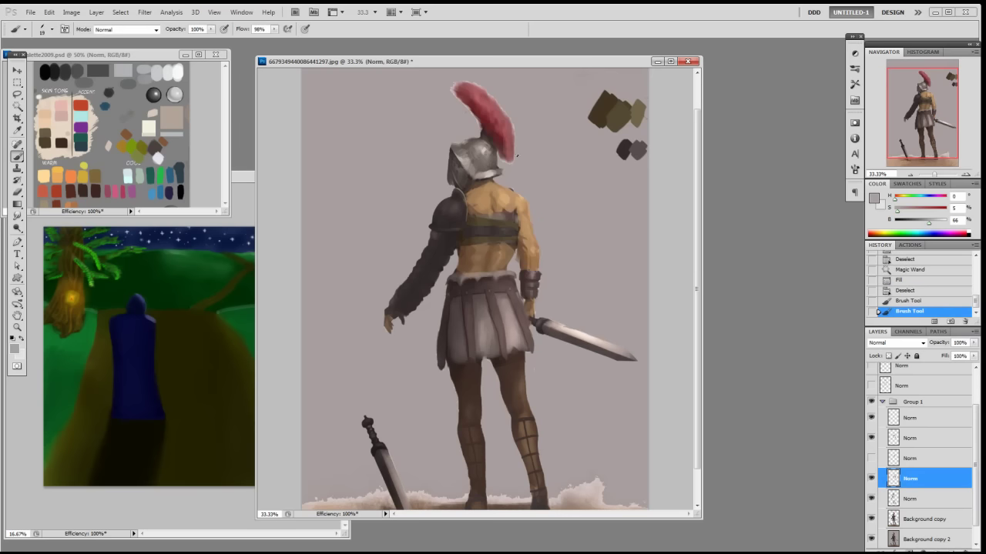
left_click(481, 144, "alt")
left_click_drag(485, 146, 496, 140)
key("ctrl+z")
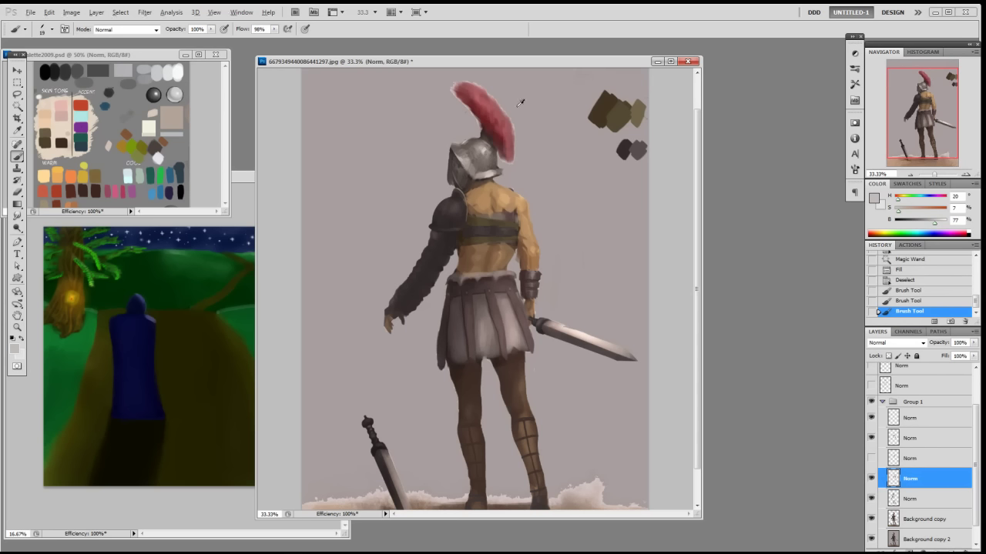
- Erase the pale halo around the red crest on the Background copy layer
left_click(912, 519)
key("e")
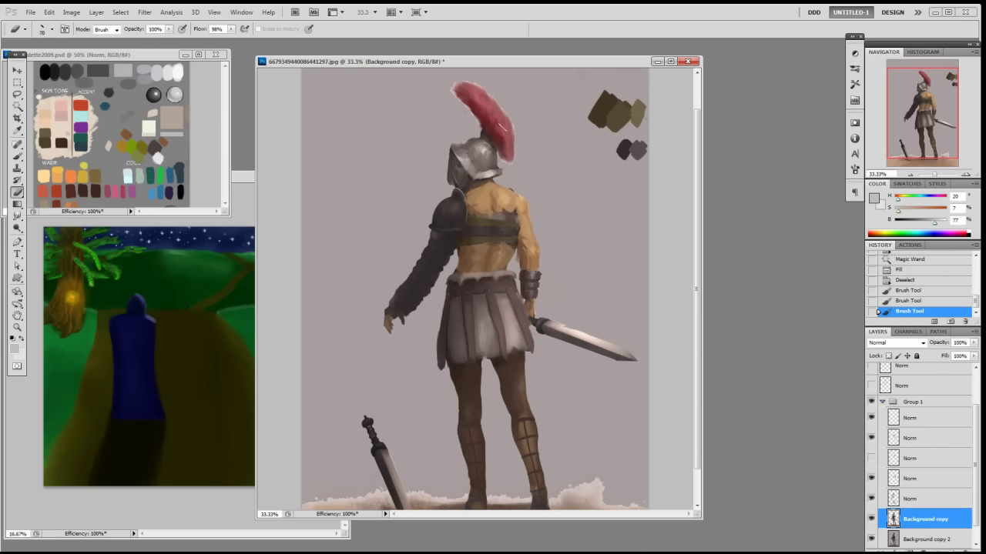
left_click_drag(450, 83, 465, 76)
left_click(465, 75)
left_click(516, 148)
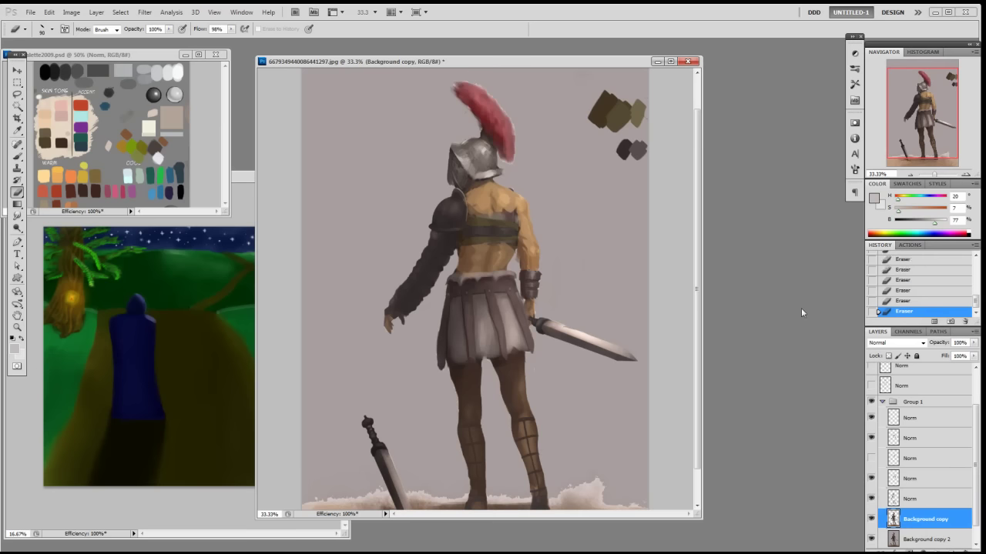
- On Background copy 2, fill a large rectangular selection behind the figure with the sampled background gray and deselect
left_click(924, 541)
key("b")
left_click(543, 102, "alt")
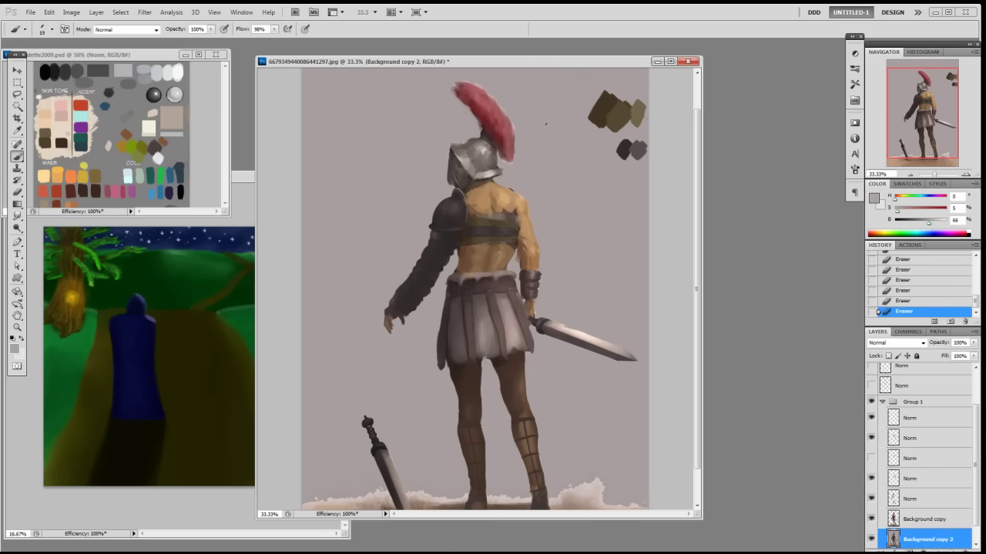
key("m")
mouse_move(648, 83)
left_mouse_down()
mouse_move(317, 423)
mouse_move(321, 400)
left_mouse_up()
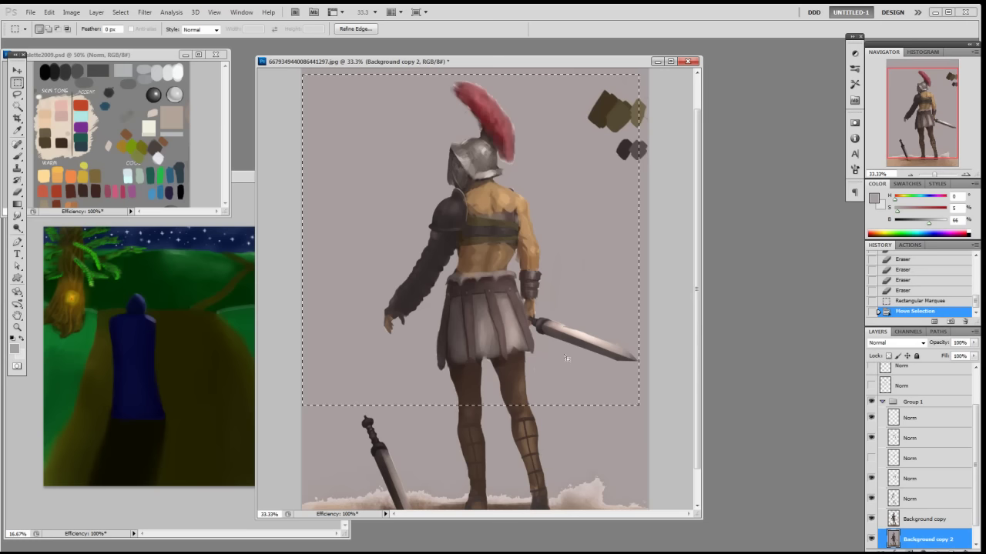
key("b")
key("alt+BackSpace")
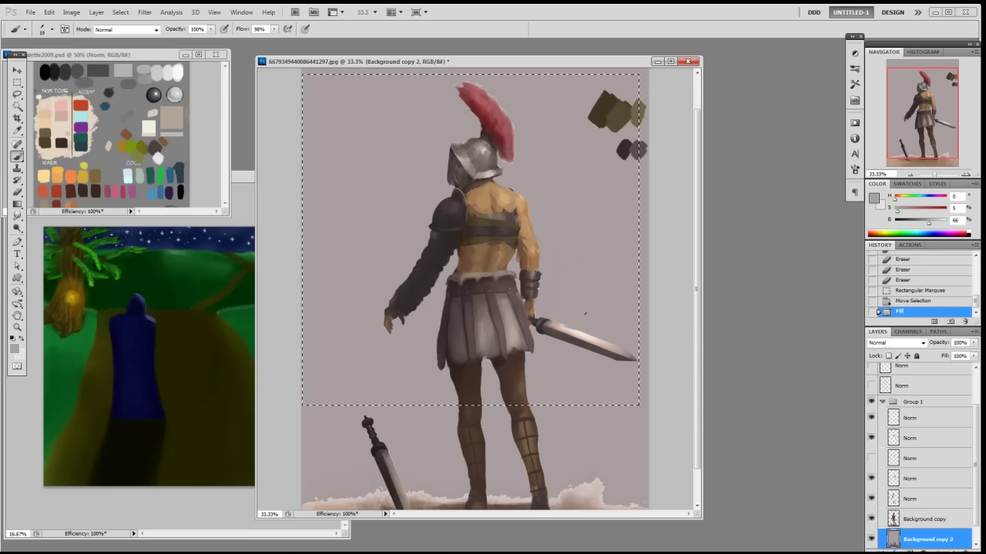
key("ctrl+d")
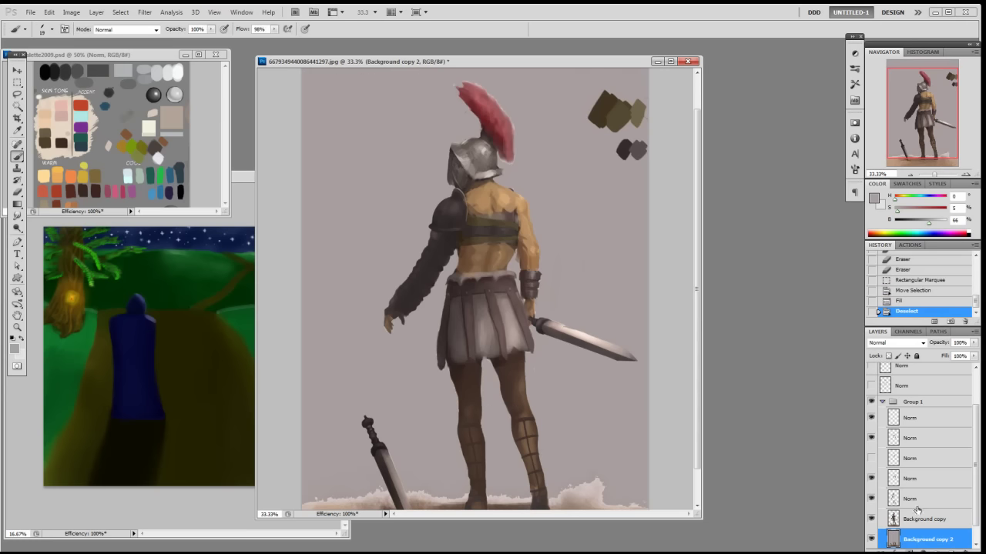
- Show the third Norm layer in Group 1 again, compare the overpaint layers, and select the bottom Norm layer
left_click(920, 478)
left_click(871, 458)
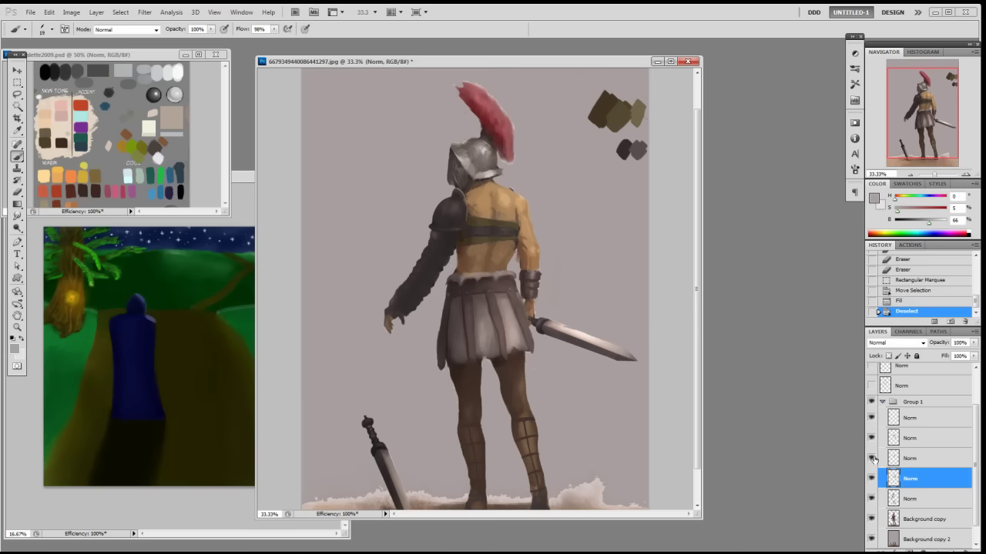
left_click(902, 459)
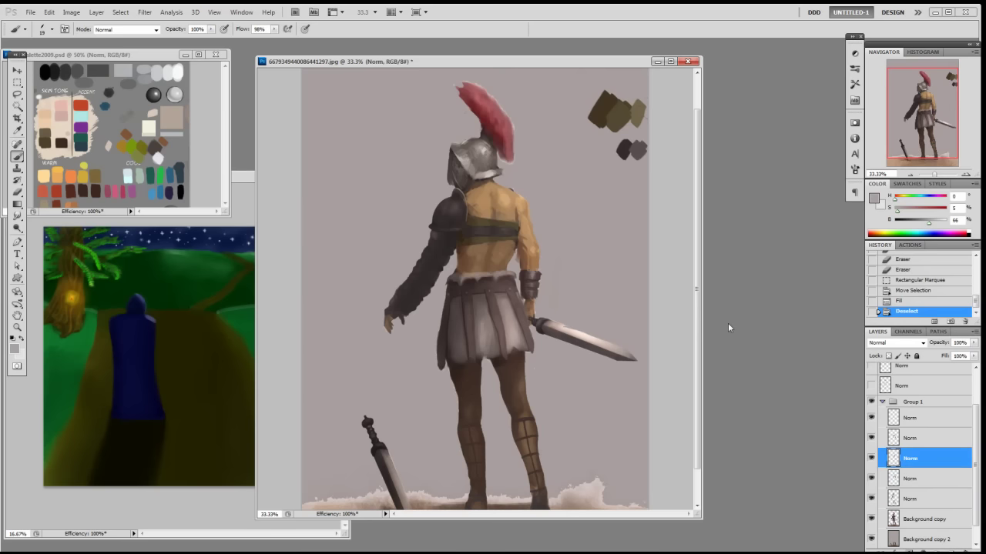
key("ctrl+minus")
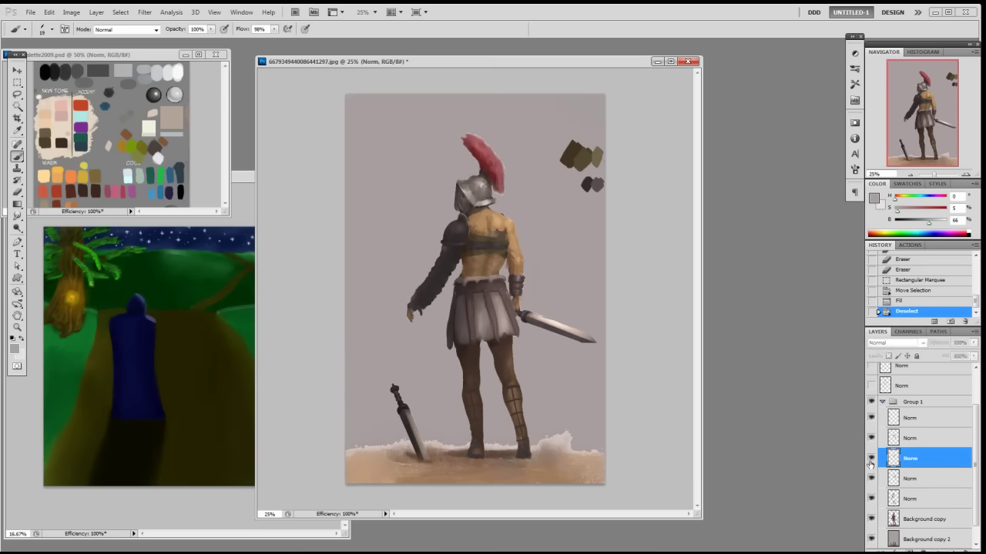
left_click(889, 499)
left_click(871, 499)
left_click(870, 499)
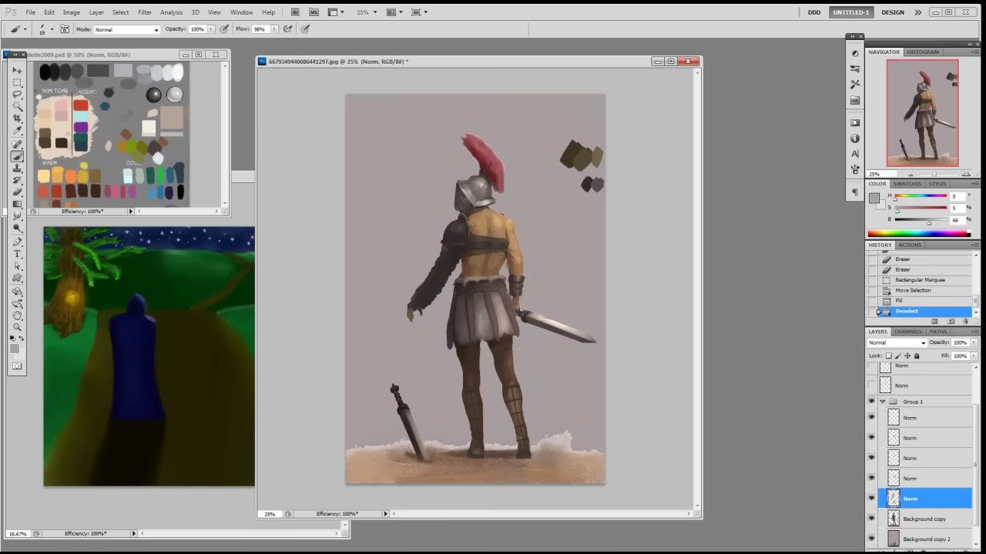
- Paint the visor's front edge down to the neck with a dark gray sampled from the helmet
left_click(462, 183, "alt")
left_click(461, 186)
left_click(461, 186)
left_click(458, 188)
left_click(459, 193)
left_click(462, 202)
left_click(465, 217)
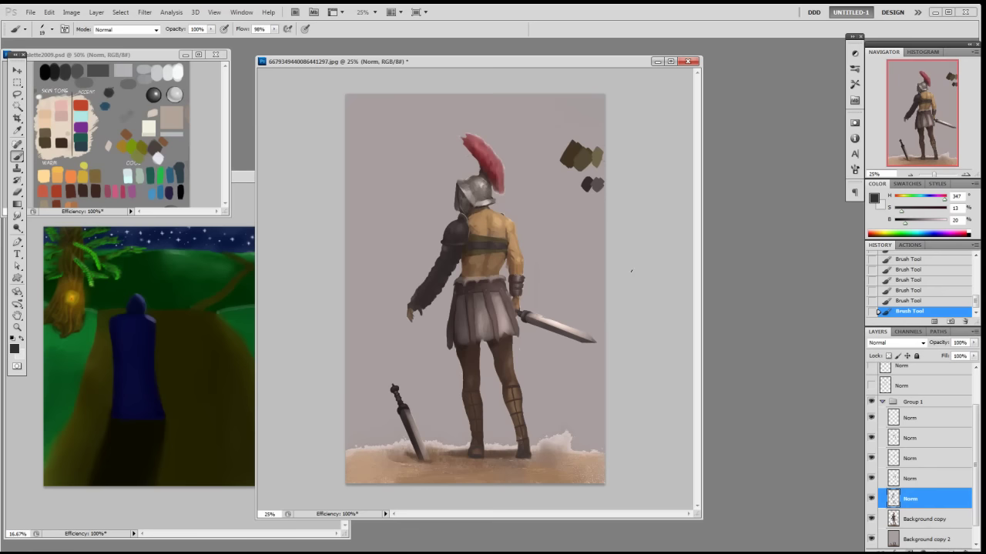
- Paint the crest's outer edge with a sampled red, then lighten it to 38% saturation and 70% brightness with a 100 px brush
left_click(485, 148, "alt")
right_click(486, 150)
left_click(525, 257)
left_click(489, 134)
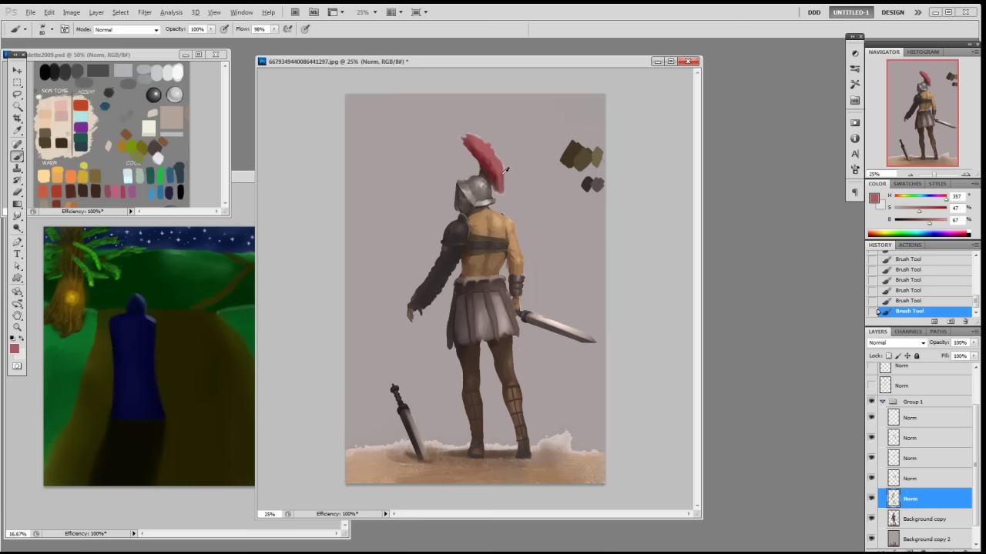
left_click_drag(927, 223, 914, 211)
key("bracketright")
key("bracketright")
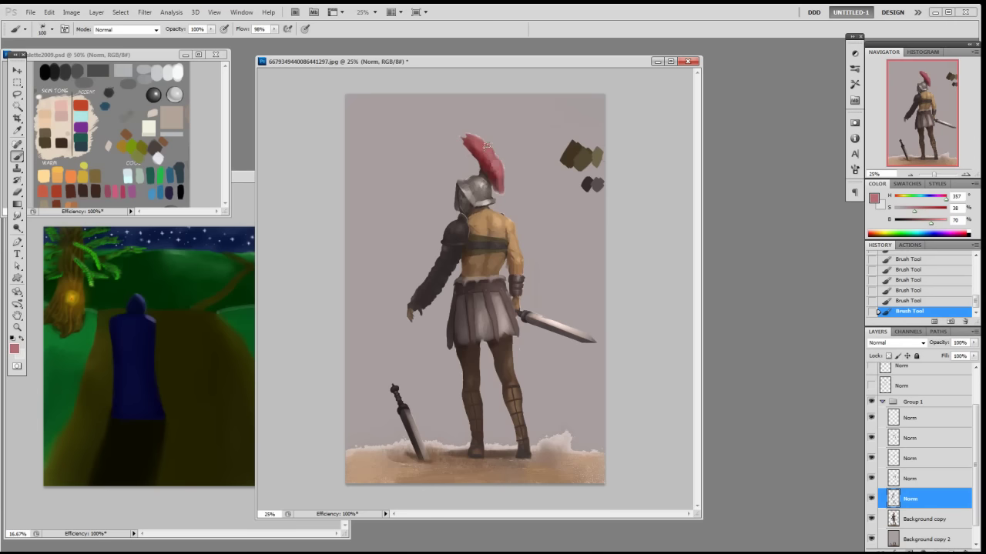
- Model the crest's shadows and light edge with dark and light reds sampled from the plume
left_click(491, 161, "alt")
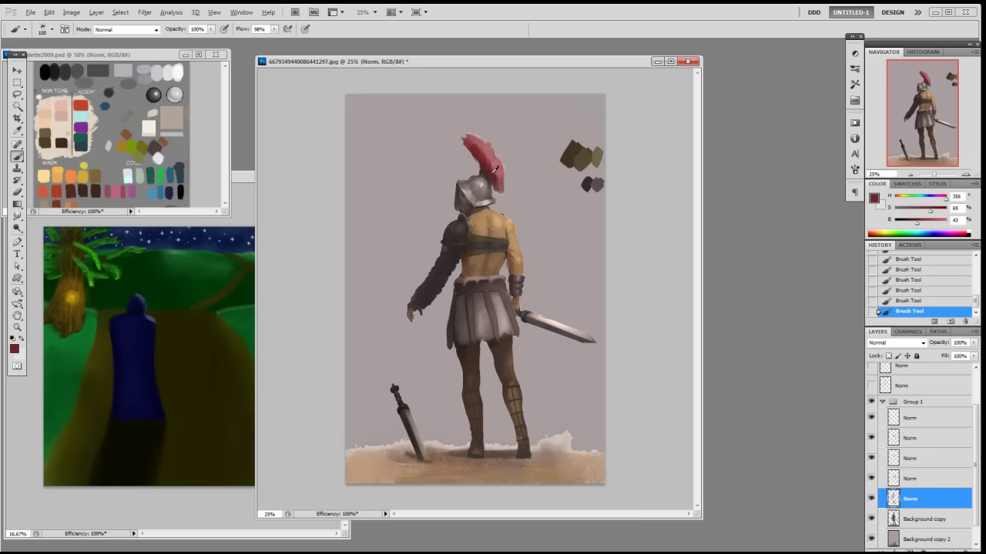
left_click(494, 175, "alt")
left_click(499, 160, "alt")
left_click(499, 163, "alt")
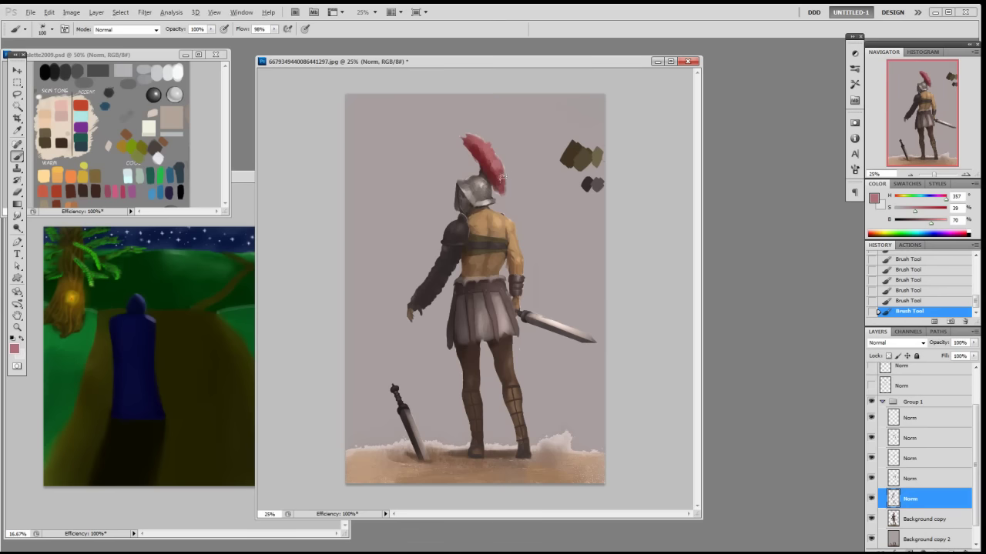
left_click(475, 141, "alt")
left_click(500, 162, "alt")
- Highlight the crest's outer edge with a lighter pink at 32% saturation and 77% brightness, using a smaller brush
left_click(912, 210)
left_click(931, 222)
key("[")
left_click(934, 223)
left_click(914, 212)
left_click_drag(914, 216, 911, 216)
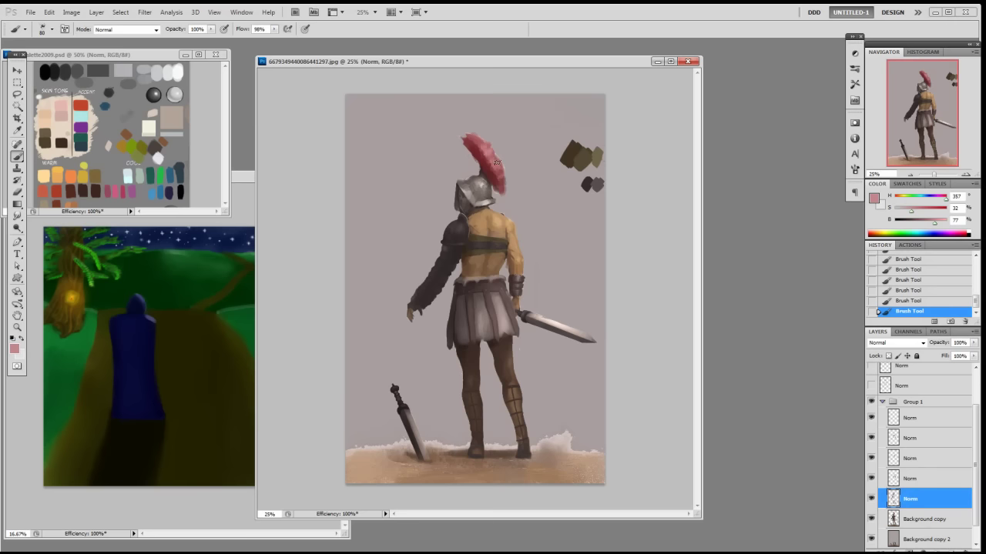
- Refine the crest's tip and dark inner side with sampled reds and a 60 px brush, then switch to a 19 px brush
left_click(476, 140, "alt")
right_click(469, 138)
left_click(529, 228)
key("Return")
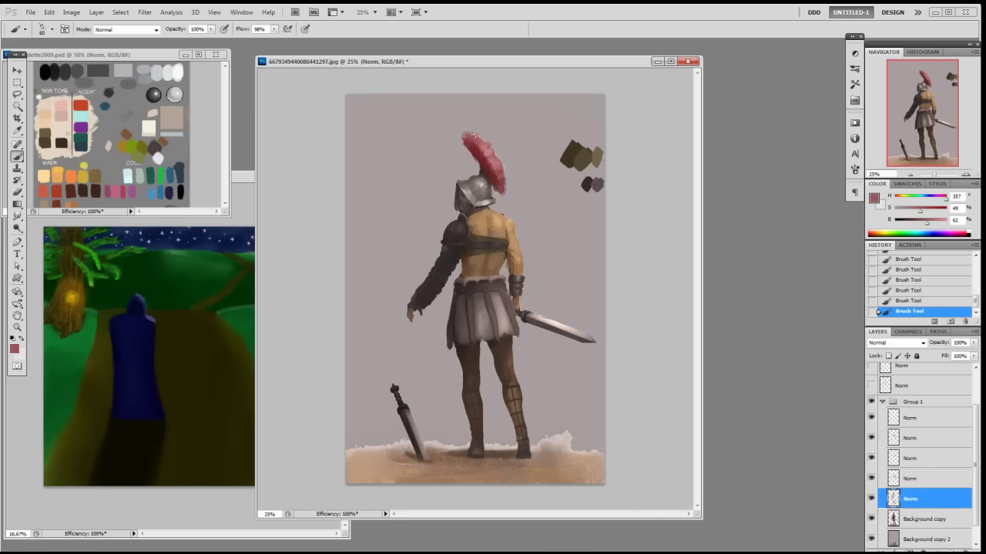
left_click(493, 175, "alt")
right_click(494, 177)
left_click(595, 197)
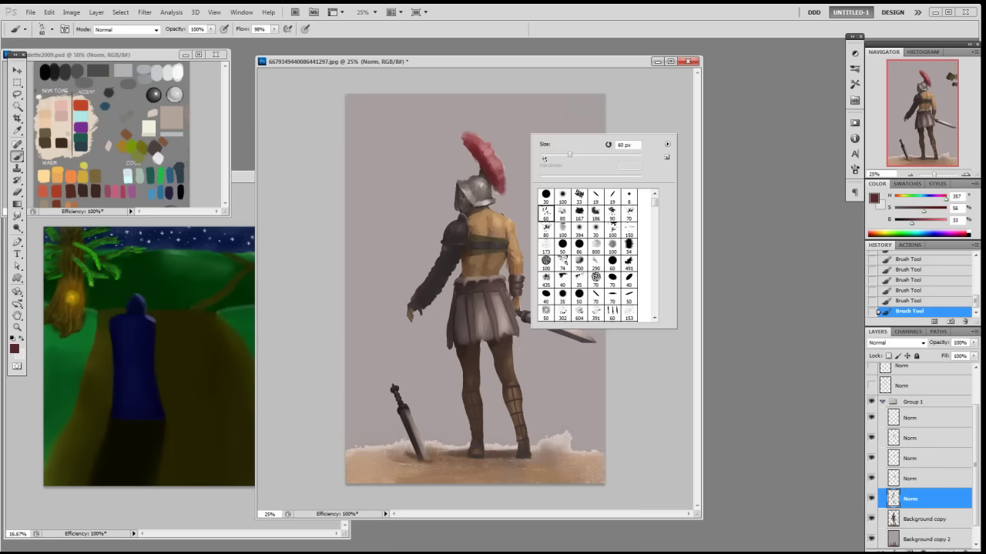
- Toggle the annotation layers above Group 1 to review them, leaving the orange-marked Norm layer shown and the two below it hidden
left_click_drag(975, 425, 975, 392)
left_click(870, 413)
left_click(871, 413)
left_click(871, 393)
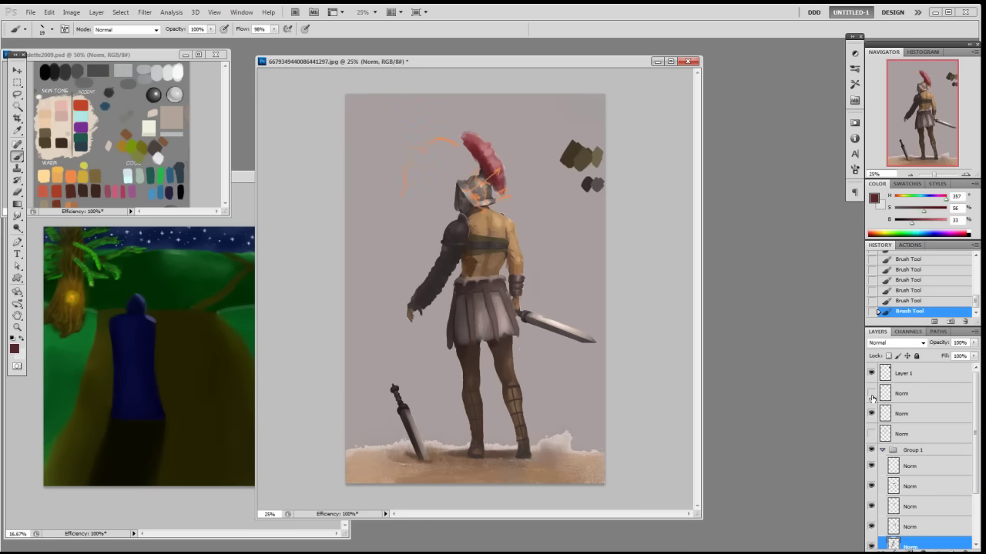
left_click(871, 434)
left_click(871, 414)
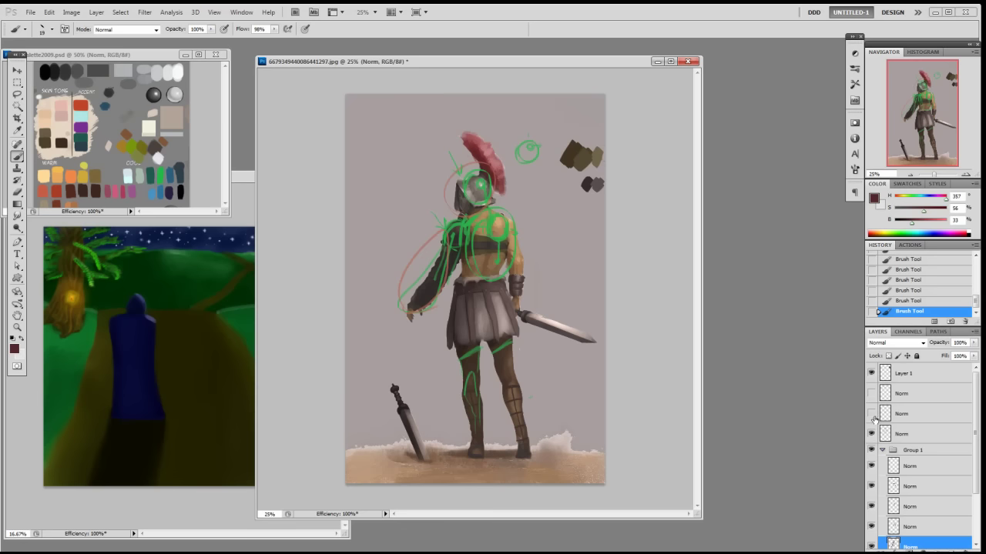
left_click_drag(871, 433, 871, 414)
left_click(871, 394)
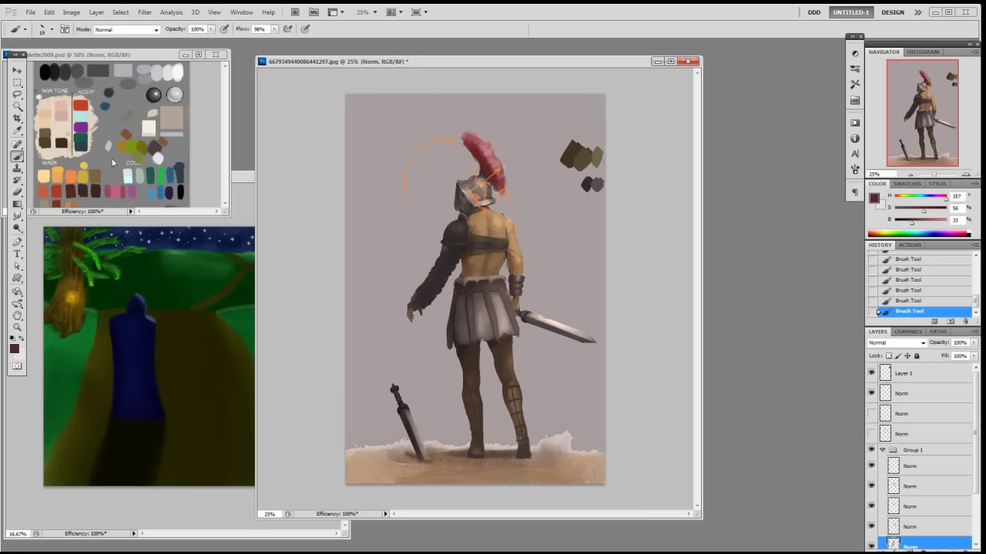
- Sample green from the palette and move the lassoed orange helmet marks on the upper Norm layer onto the background beside the figure
left_click(162, 173, "alt")
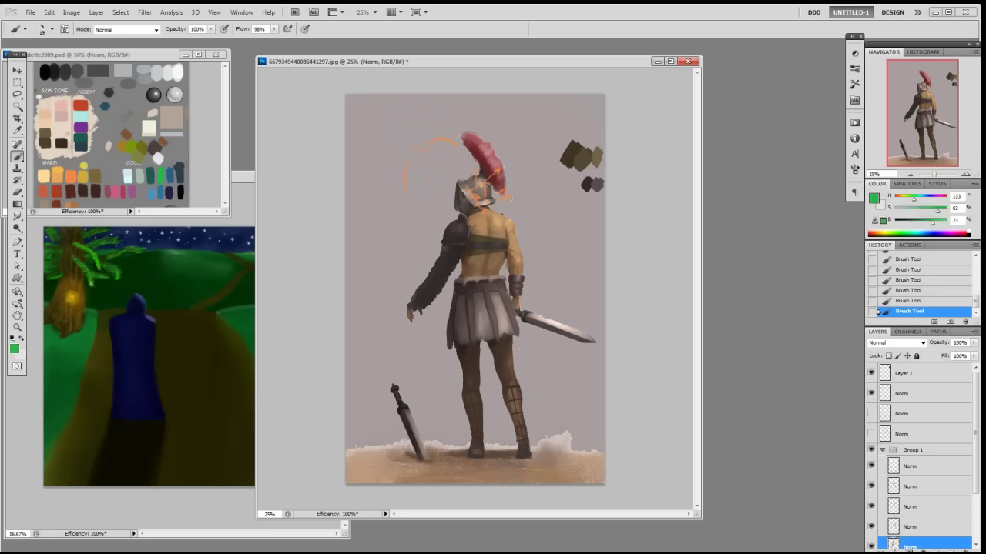
left_click(894, 398)
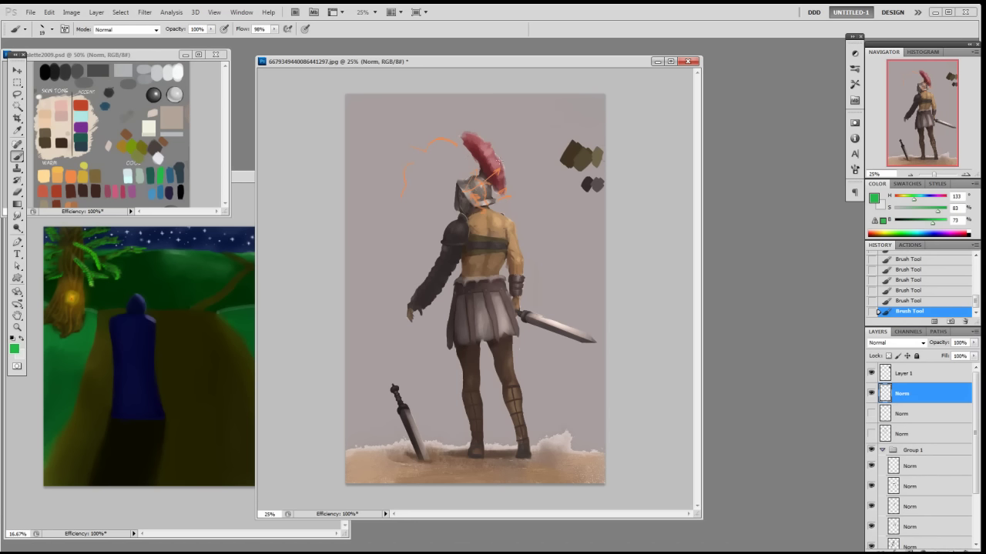
key("l")
left_click_drag(456, 169, 562, 235)
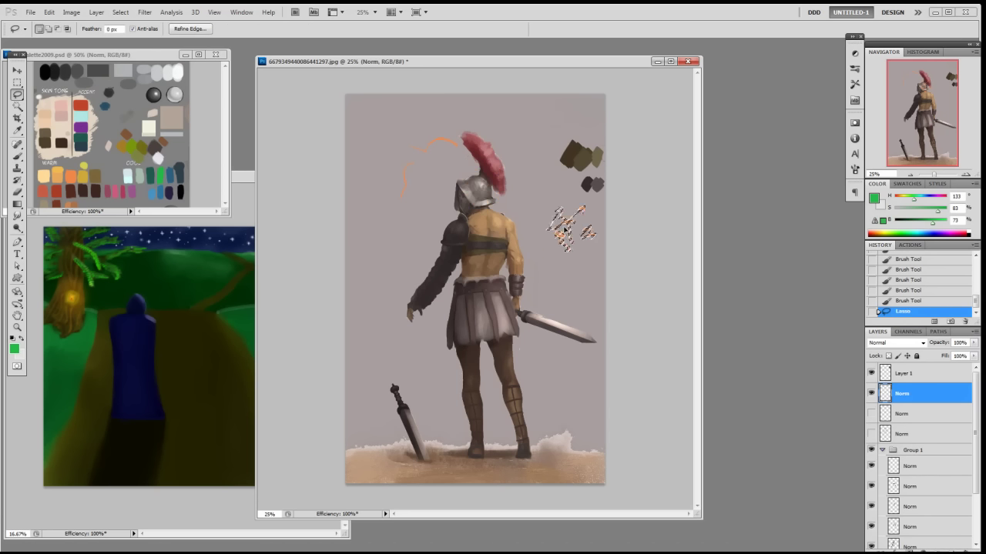
key("ctrl+d")
key("b")
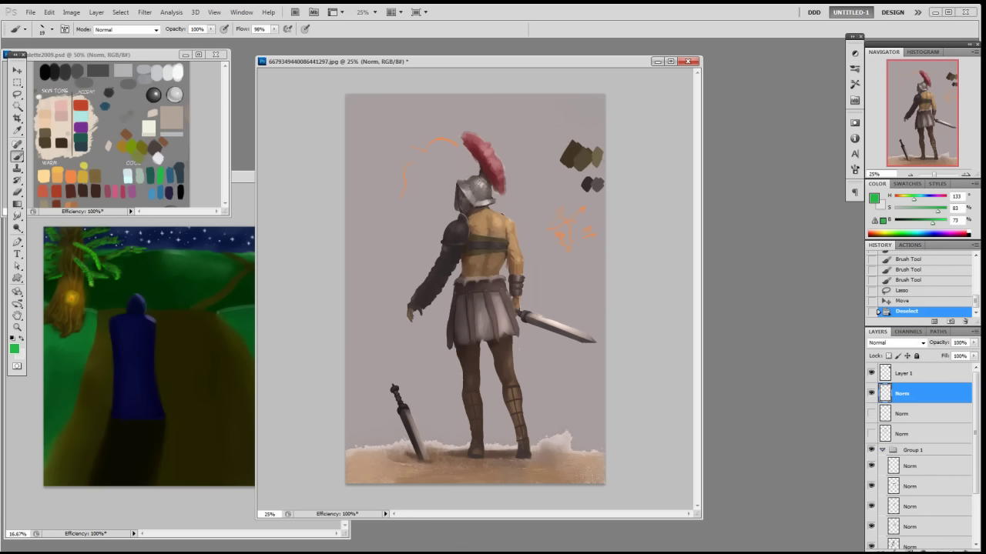
- Sketch a green construction circle around the helmet's dome and mark its highlight on the upper Norm layer
left_click(478, 198)
key("ctrl+z")
left_click_drag(470, 189, 466, 179)
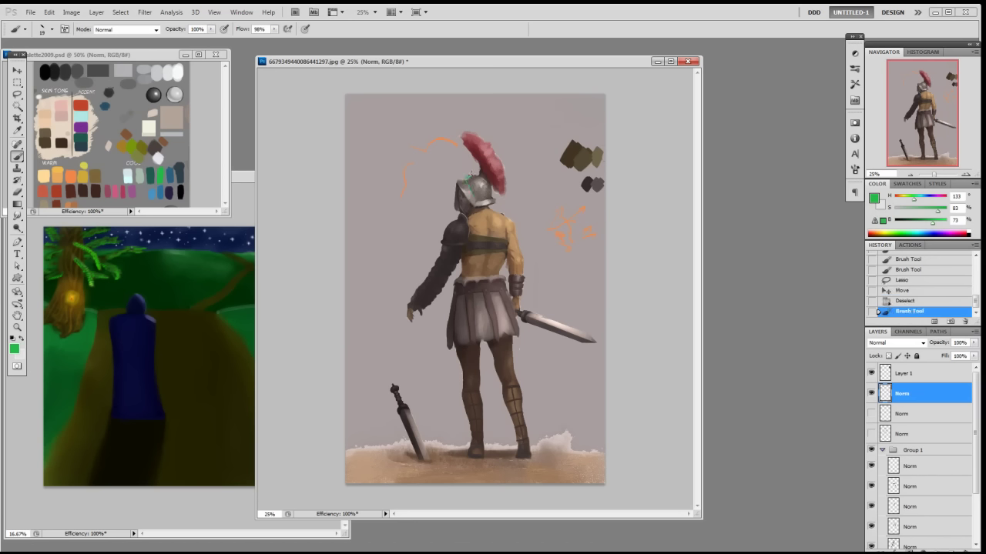
left_click(477, 188)
left_click(483, 197)
left_click(479, 184)
left_click(478, 188)
left_click(478, 186)
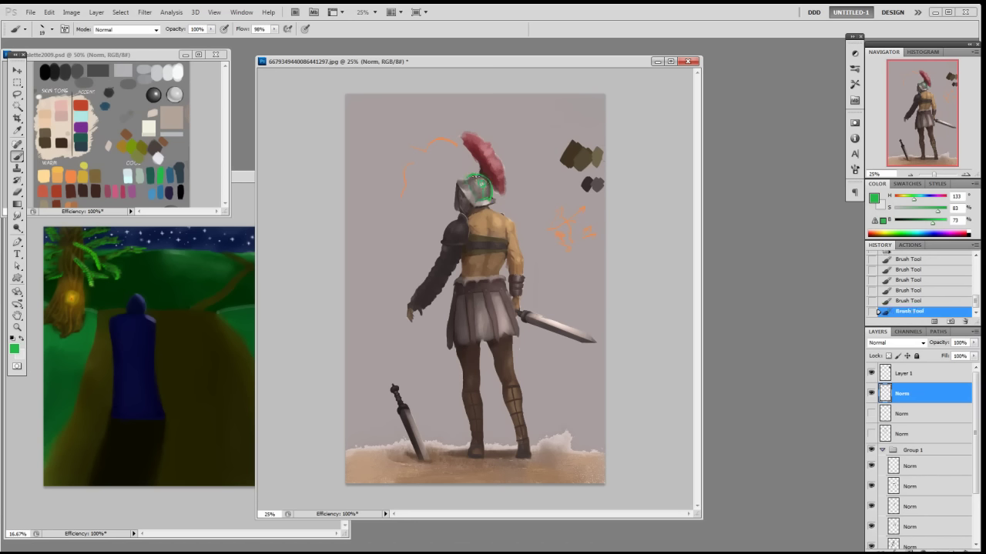
key("ctrl+plus")
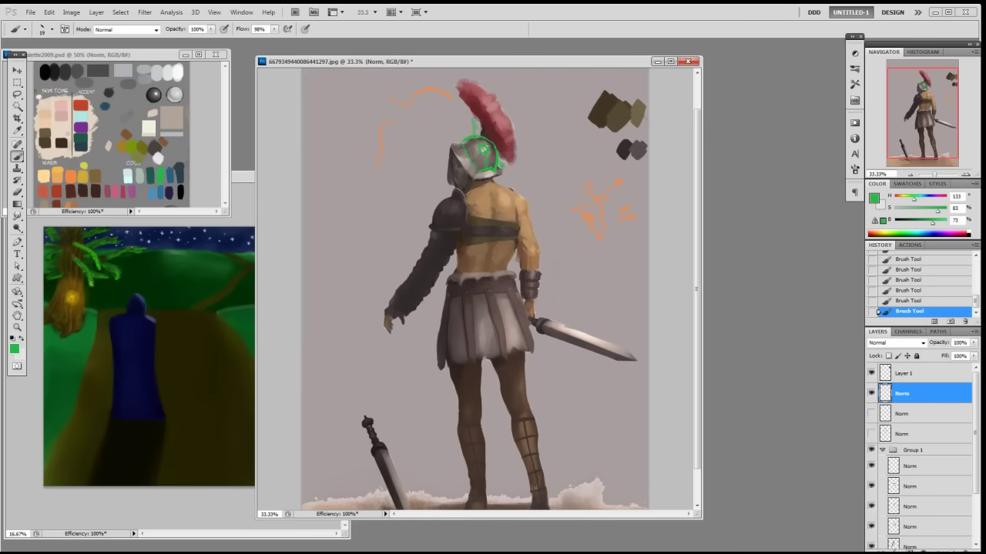
- Annotate the crest's outline, its direction arrows and the helmet's visor planes in green, adding a small curved-form sketch beside the helmet
left_click_drag(495, 125, 504, 158)
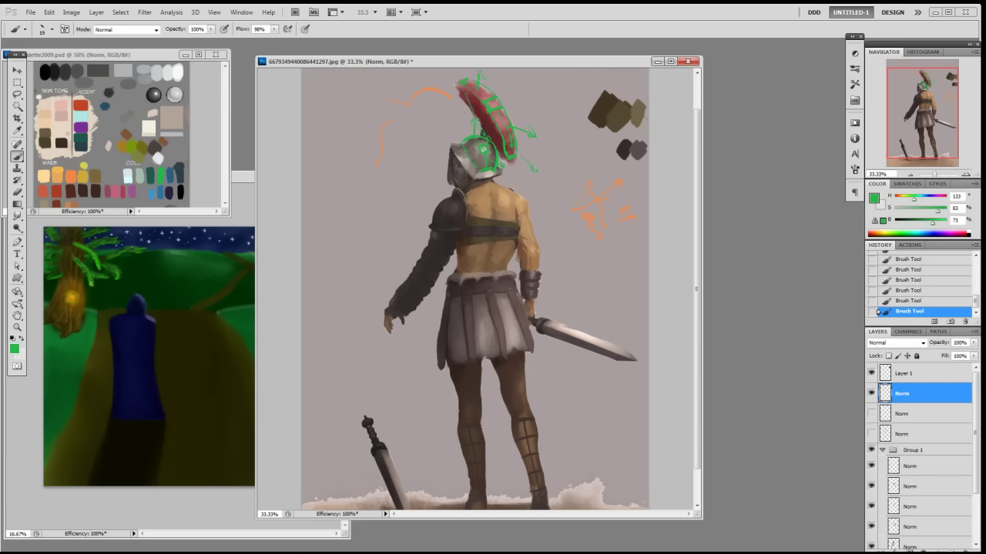
mouse_move(450, 129)
left_mouse_down()
mouse_move(440, 138)
mouse_move(470, 176)
left_mouse_up()
mouse_move(437, 163)
left_mouse_down()
mouse_move(440, 188)
mouse_move(465, 168)
mouse_move(440, 163)
left_mouse_up()
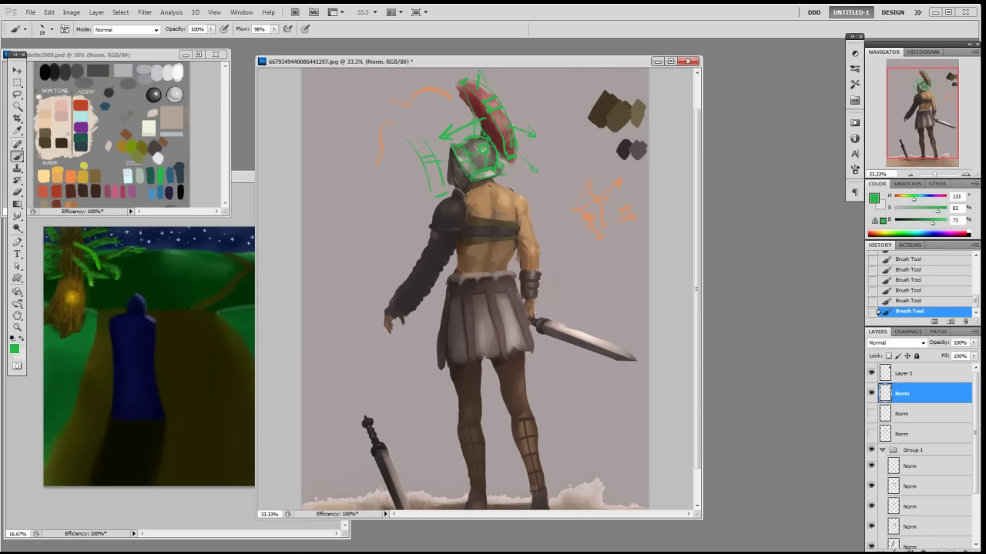
mouse_move(542, 156)
left_mouse_down()
mouse_move(580, 151)
mouse_move(560, 120)
mouse_move(565, 141)
mouse_move(534, 151)
left_mouse_up()
left_click_drag(396, 174, 406, 218)
key("ctrl+z")
mouse_move(378, 174)
left_mouse_down()
mouse_move(400, 218)
mouse_move(412, 203)
left_mouse_up()
- Toggle the green annotation layer for comparison, leaving it and the swatch-bearing Layer 1 hidden
left_click(871, 393)
left_click(871, 393)
left_click(871, 392)
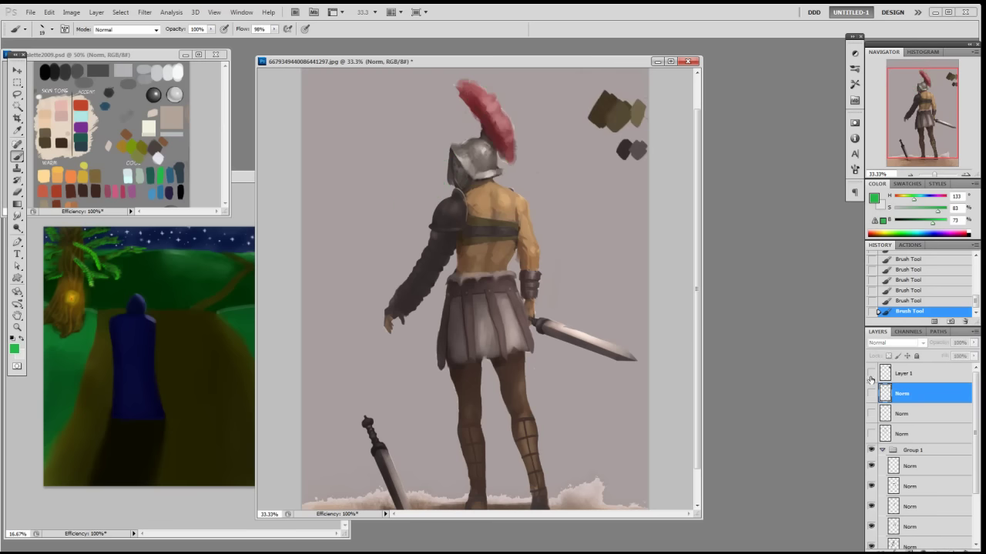
left_click(871, 372)
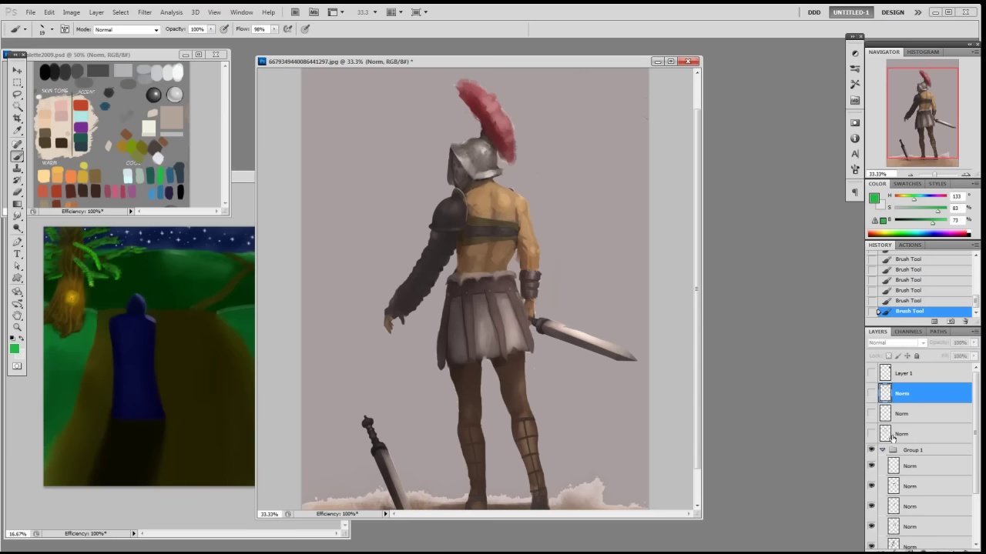
- Check the third Norm layer in Group 1 by toggling its visibility, and make the fourth Norm layer active
scroll(961, 508, "down", 2)
left_click(893, 494)
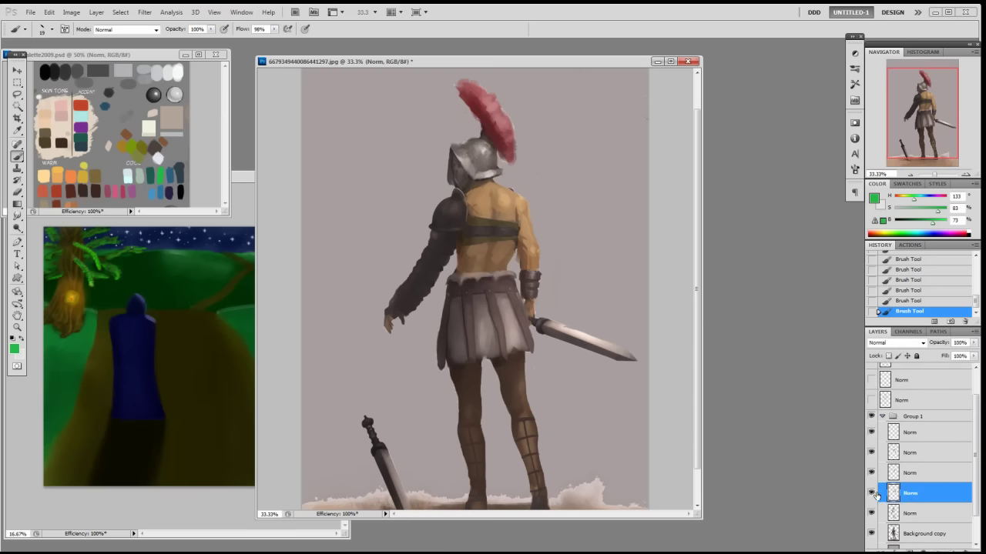
left_click(879, 481)
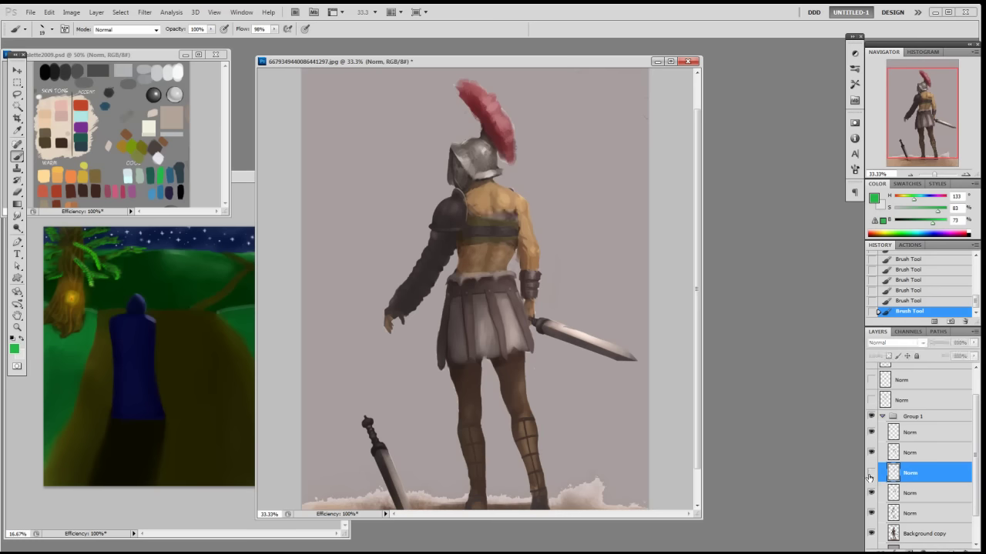
left_click(904, 498)
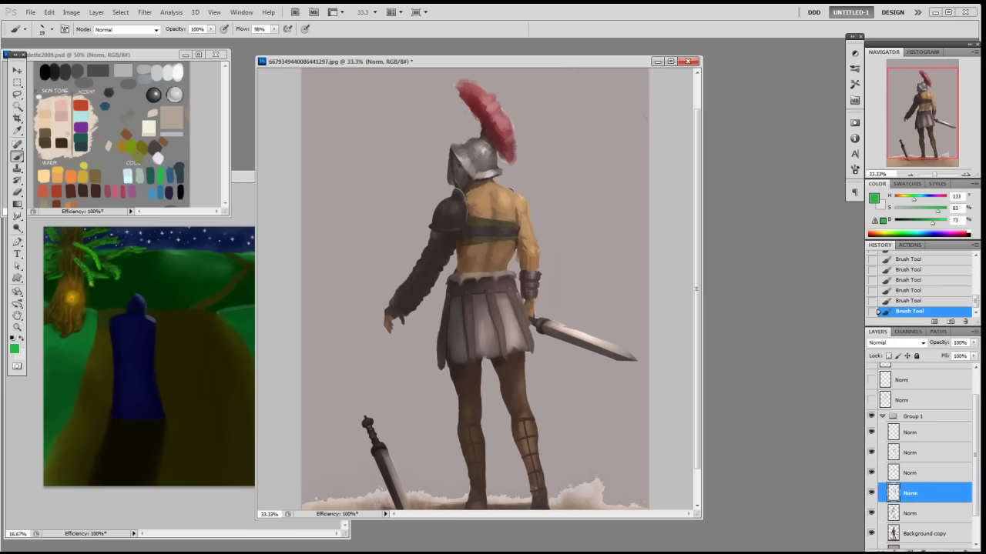
- Refine the helmet's metal shading and highlights with greys sampled from the dome, rim and visor
left_click(471, 164, "alt")
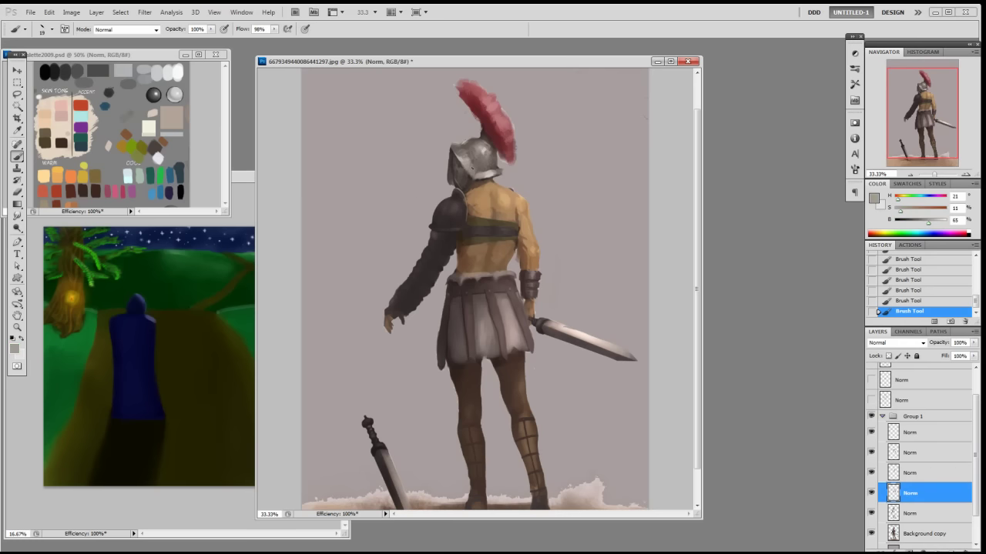
left_click(490, 171, "alt")
left_click(480, 161, "alt")
left_click(474, 169, "alt")
left_click(490, 172, "alt")
left_click(493, 173, "alt")
left_click(482, 165, "alt")
left_click(480, 160, "alt")
left_click(482, 171, "alt")
left_click(476, 165, "alt")
left_click(471, 158, "alt")
left_click(465, 156, "alt")
- Block over the skirt's strips with sampled dark greys using a 70 px brush to make a ragged cloth shape
key("ctrl+minus")
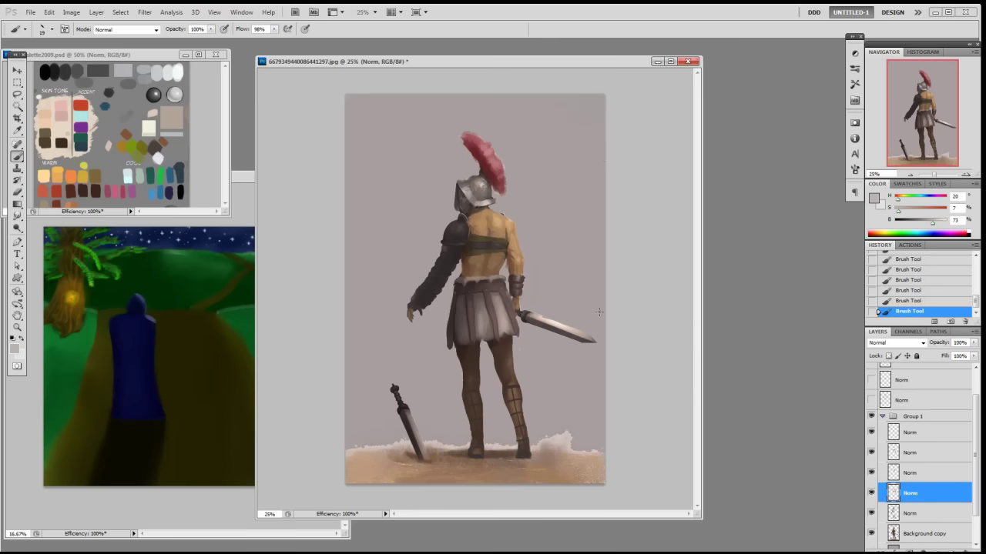
left_click(463, 302, "alt")
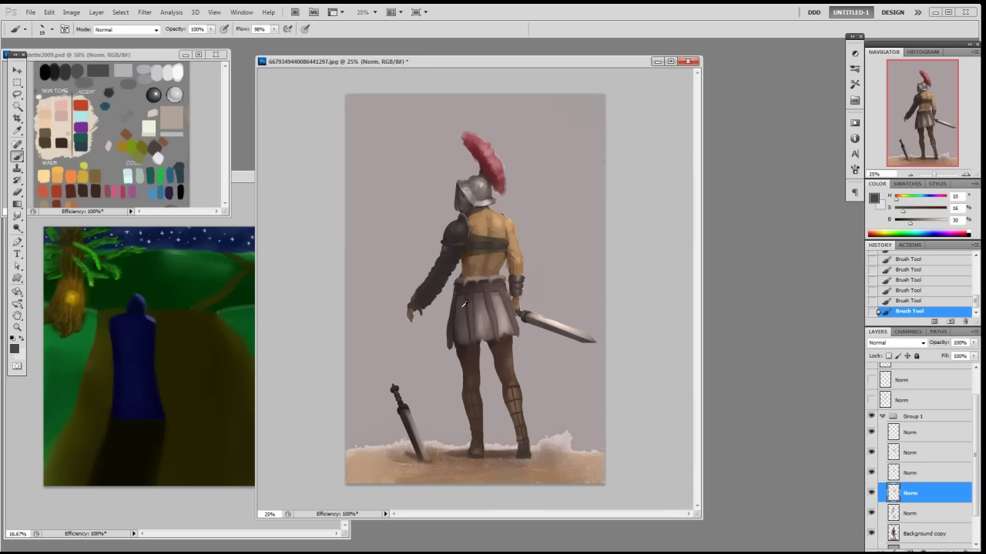
left_click(464, 302, "alt")
left_click(469, 301, "alt")
key("bracketright")
key("bracketright")
mouse_move(478, 305)
left_mouse_down()
mouse_move(467, 332)
mouse_move(478, 308)
mouse_move(478, 344)
mouse_move(455, 347)
mouse_move(469, 344)
mouse_move(483, 361)
mouse_move(488, 298)
mouse_move(462, 291)
mouse_move(473, 285)
mouse_move(482, 283)
mouse_move(495, 351)
mouse_move(500, 335)
left_mouse_up()
left_click(463, 303, "alt")
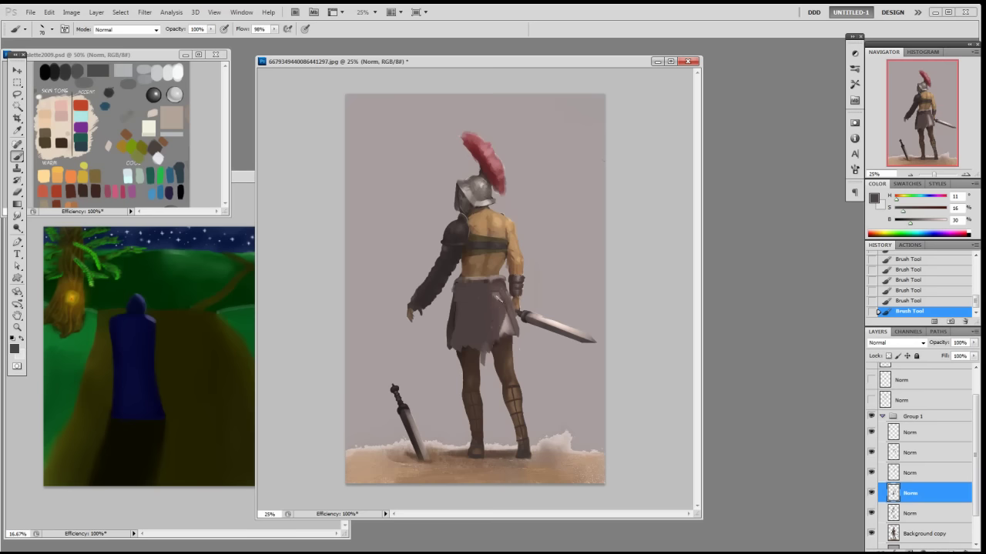
- Repaint the left leg and begin covering the right calf's straps with browns sampled from the legs
left_click(470, 384, "alt")
left_click(474, 401, "alt")
left_click_drag(476, 436, 470, 375)
left_click(477, 369, "alt")
left_click(474, 403, "alt")
left_click(472, 395, "alt")
left_click_drag(515, 390, 522, 436)
left_click(467, 415, "alt")
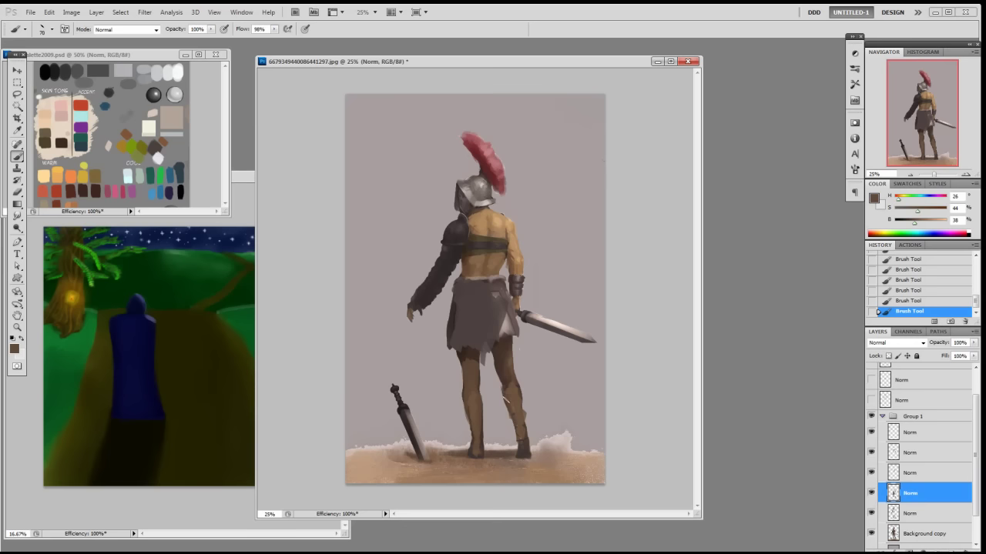
- Cover the remaining wraps on the right calf and ankle with brown tones sampled along that leg
left_click(511, 386, "alt")
left_click(506, 367, "alt")
left_click_drag(512, 385, 526, 457)
left_click(517, 423, "alt")
left_click(522, 431, "alt")
left_click(509, 397, "alt")
left_click(504, 356, "alt")
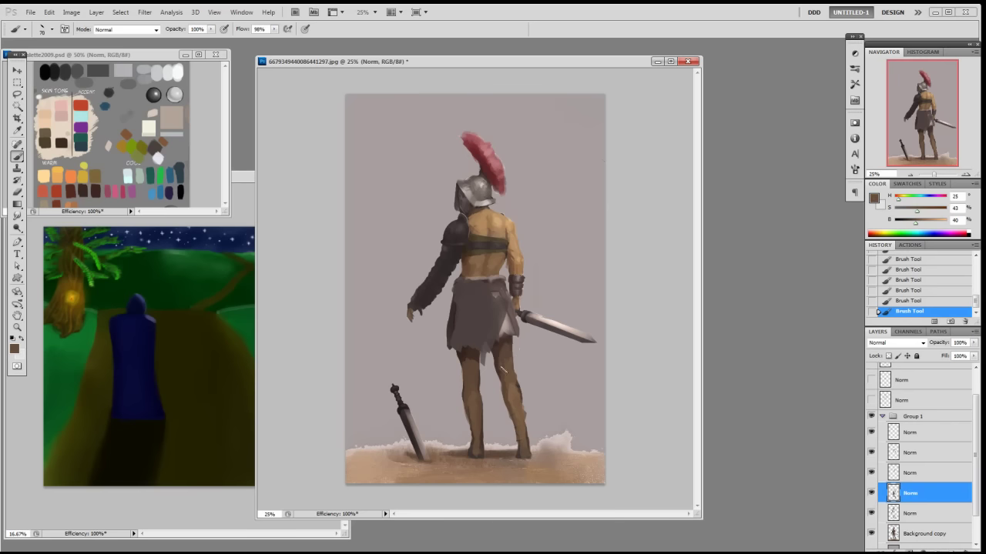
- Add lighter skin tones to the right knee and calf, sampling from the leg and the shoulder
left_click(519, 390, "alt")
left_click(508, 381, "alt")
left_click(506, 363, "alt")
left_click(511, 389, "alt")
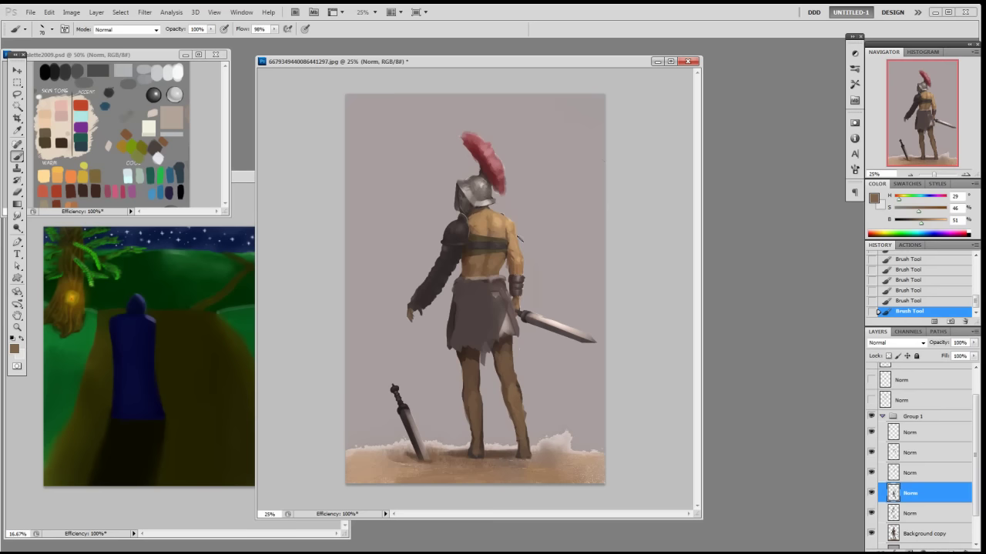
left_click(506, 224, "alt")
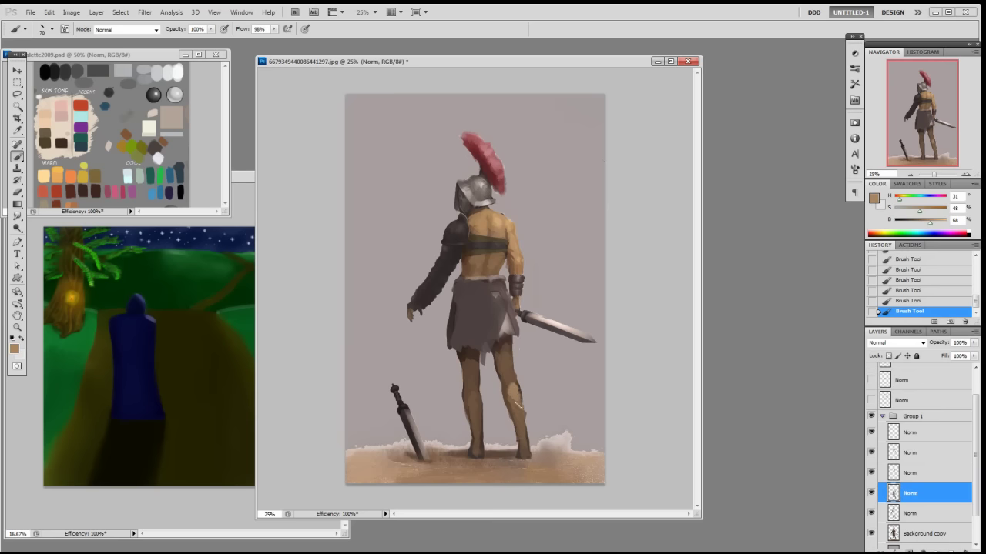
left_click(513, 402, "alt")
left_click_drag(517, 384, 513, 377)
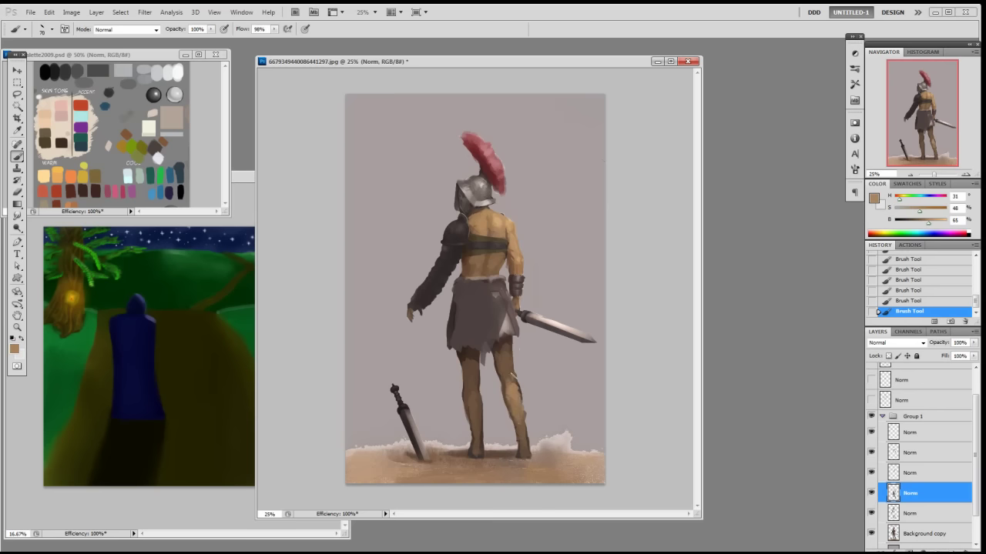
left_click(511, 378, "alt")
- Soften the calf shading with a 125 px brush and sampled skin tones, using reduced opacity and ending at 70%
key("3")
key("bracketright")
key("bracketright")
key("bracketright")
key("bracketright")
left_click(516, 386, "alt")
left_click(518, 423, "alt")
left_click(513, 402, "alt")
left_click(518, 385, "alt")
key("7")
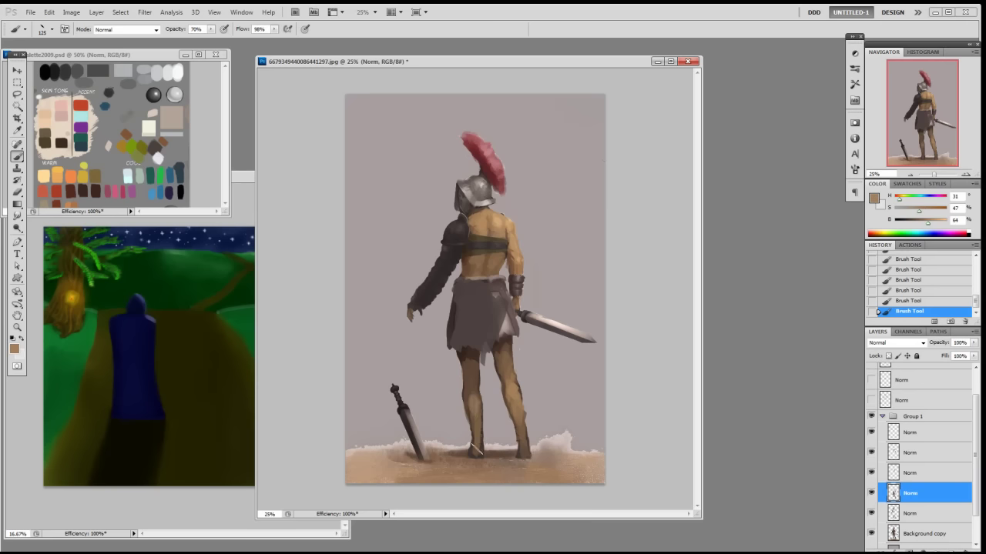
- Shade the thighs and backs of the knees with sampled browns at 70% opacity, and reduce the brush to 80 px
left_click(477, 368, "alt")
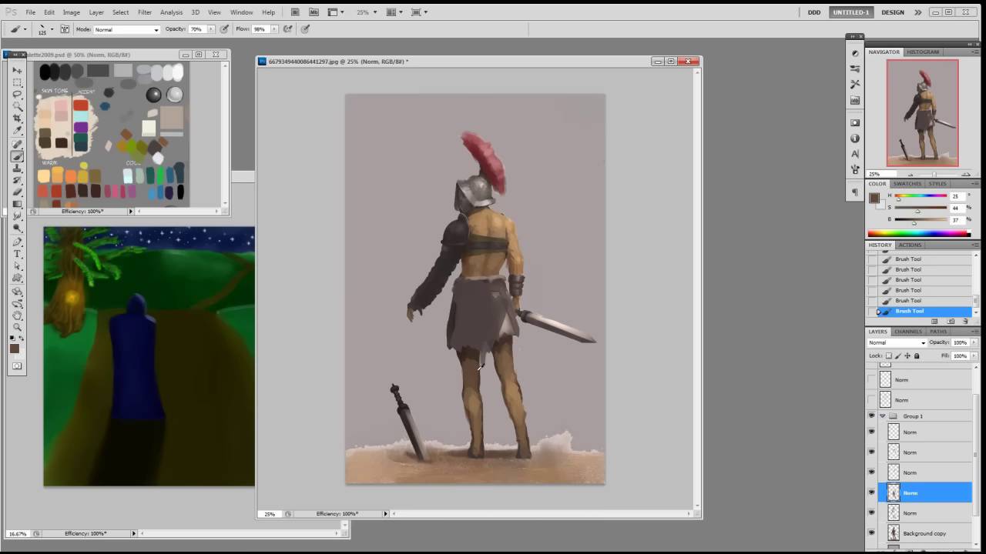
left_click_drag(482, 376, 490, 402)
left_click(472, 396, "alt")
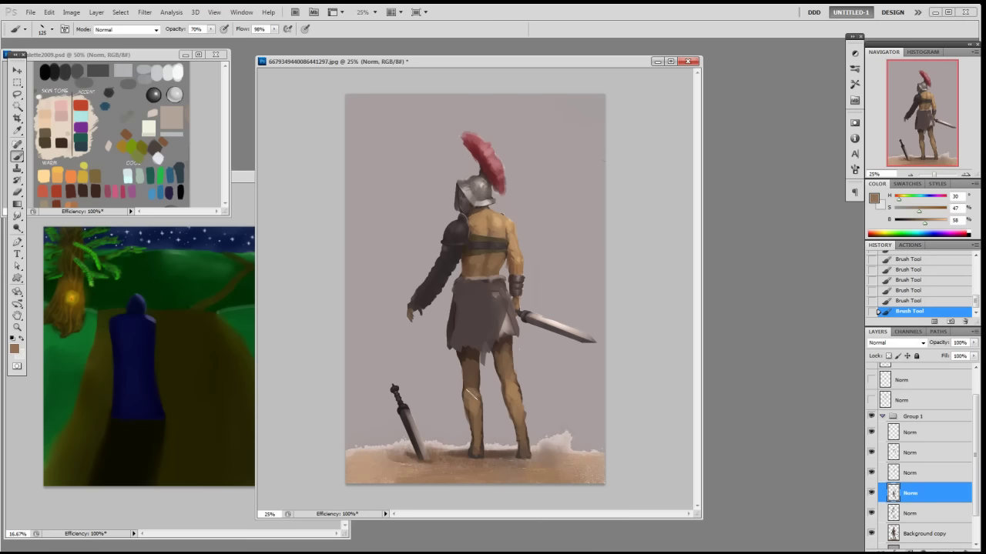
left_click(512, 393, "alt")
left_click(508, 360, "alt")
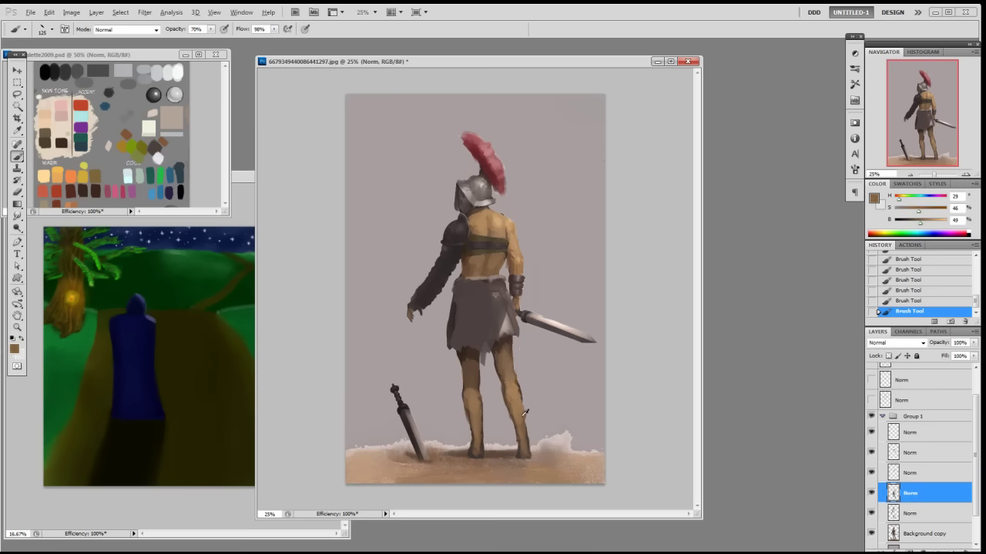
left_click(504, 371, "alt")
left_click_drag(504, 371, 502, 378)
key("bracketleft")
key("bracketleft")
key("bracketleft")
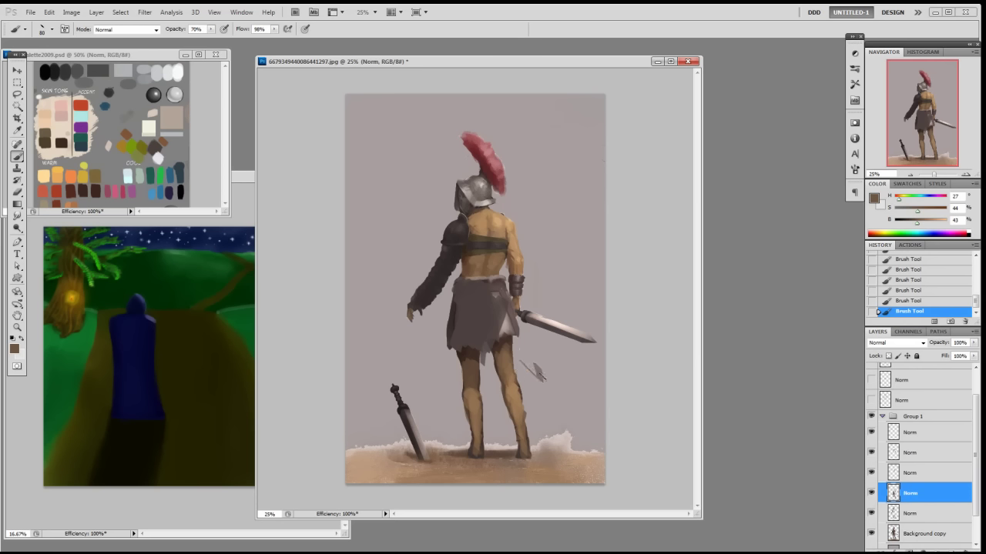
mouse_move(442, 367)
left_mouse_down()
mouse_move(434, 394)
mouse_move(447, 382)
mouse_move(456, 391)
mouse_move(440, 391)
left_mouse_up()
key("ctrl+z")
key("ctrl+z")
key("ctrl+z")
key("ctrl+z")
- Refine the thighs and left calf with sampled light and dark browns using a 60 px brush
left_click(474, 389, "alt")
key("bracketleft")
key("bracketleft")
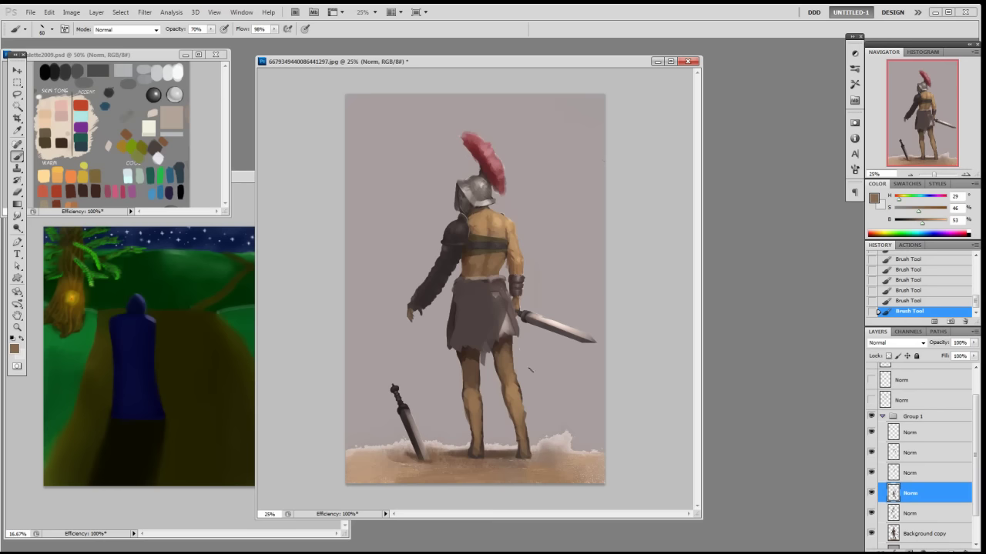
left_click(469, 366, "alt")
left_click(470, 360, "alt")
left_click(505, 345, "alt")
left_click(478, 393, "alt")
left_click(471, 396, "alt")
left_click_drag(469, 411, 468, 427)
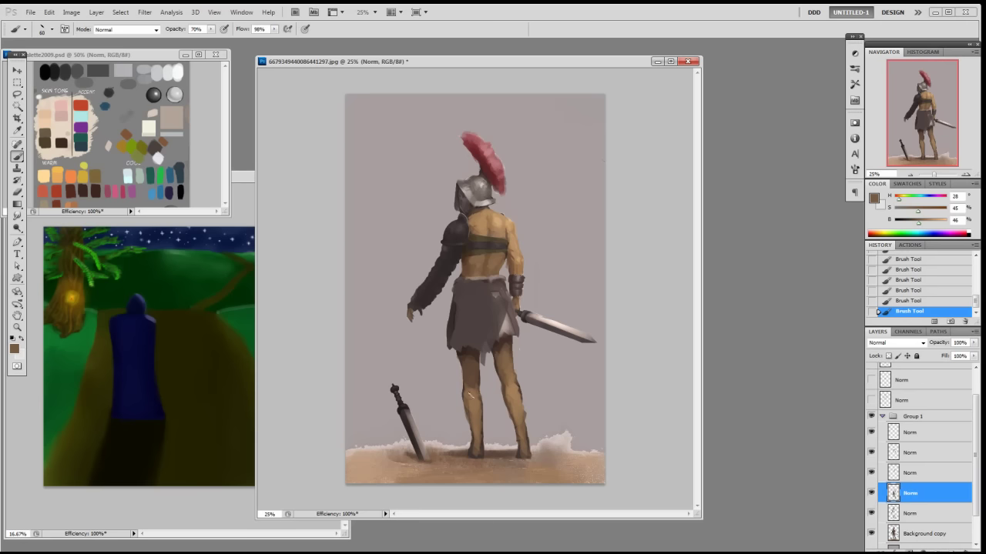
- Sample the skirt's grey and set up a textured brush at 150 px and 100% opacity
left_click(488, 327, "alt")
key("bracketright")
key("bracketright")
key("bracketright")
key("0")
left_click(504, 317, "alt")
right_click(502, 318)
left_click(525, 408)
left_click(663, 231)
key("bracketright")
key("bracketright")
- Cover the skirt's remaining pale patches with dark greys sampled from the cloth
left_click(501, 316, "alt")
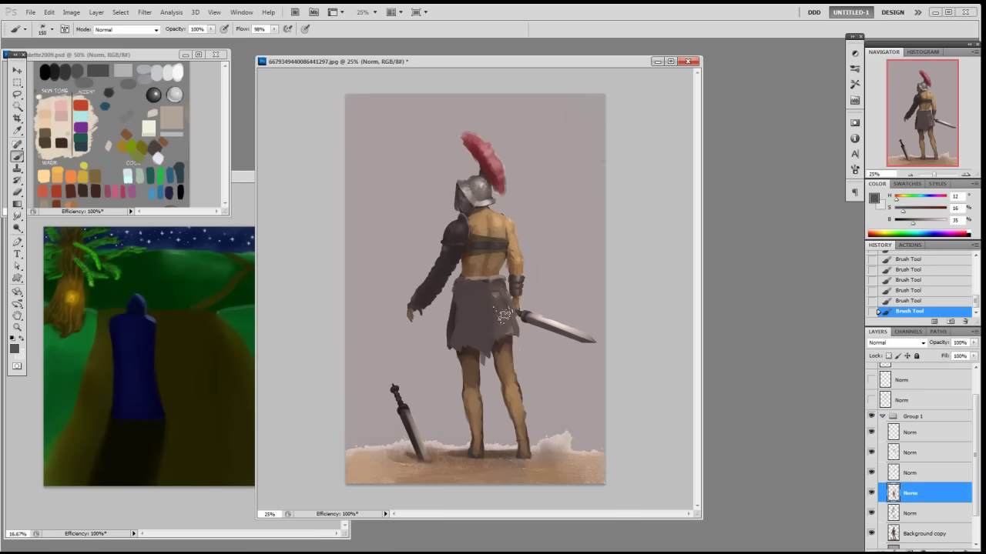
left_click(492, 308, "alt")
left_click(500, 291, "alt")
left_click(513, 329, "alt")
- Paint lighter folds on the skirt starting with a grey of 13% saturation and 44% brightness, reducing the brush to 90 px
left_click(917, 222)
left_click(901, 210)
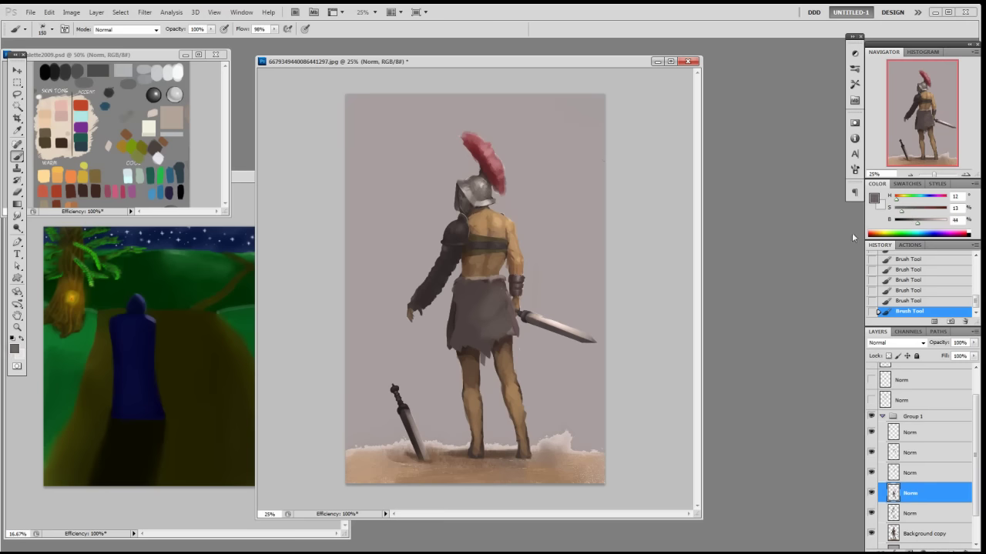
left_click(476, 325, "alt")
left_click(490, 298, "alt")
left_click(496, 320, "alt")
key("bracketleft")
key("bracketleft")
key("bracketleft")
left_click(491, 344, "alt")
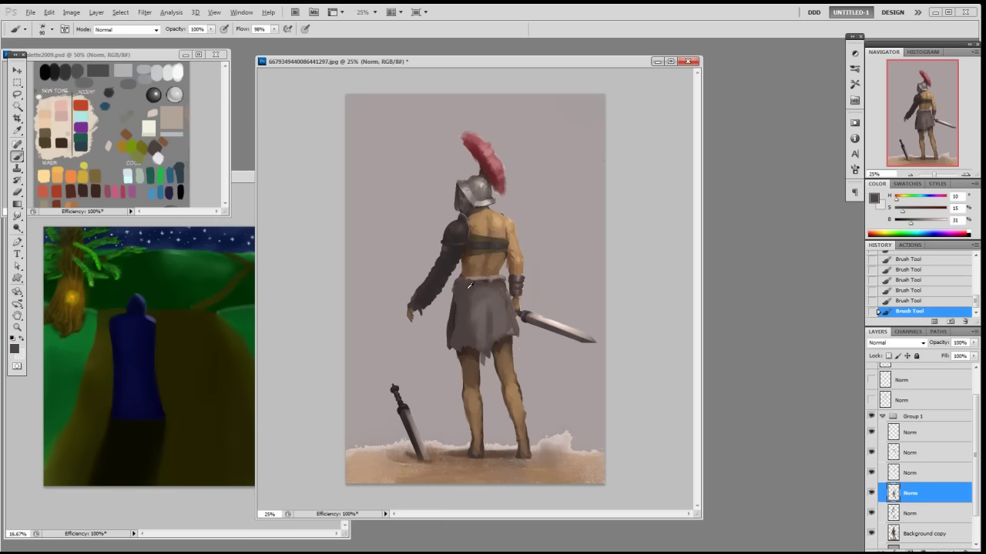
- Blend the skirt's central and right folds with greys sampled across the cloth
left_click(479, 299, "alt")
left_click(480, 311, "alt")
left_click(475, 325, "alt")
left_click(493, 330, "alt")
left_click(483, 327, "alt")
left_click(506, 321, "alt")
left_click(509, 304, "alt")
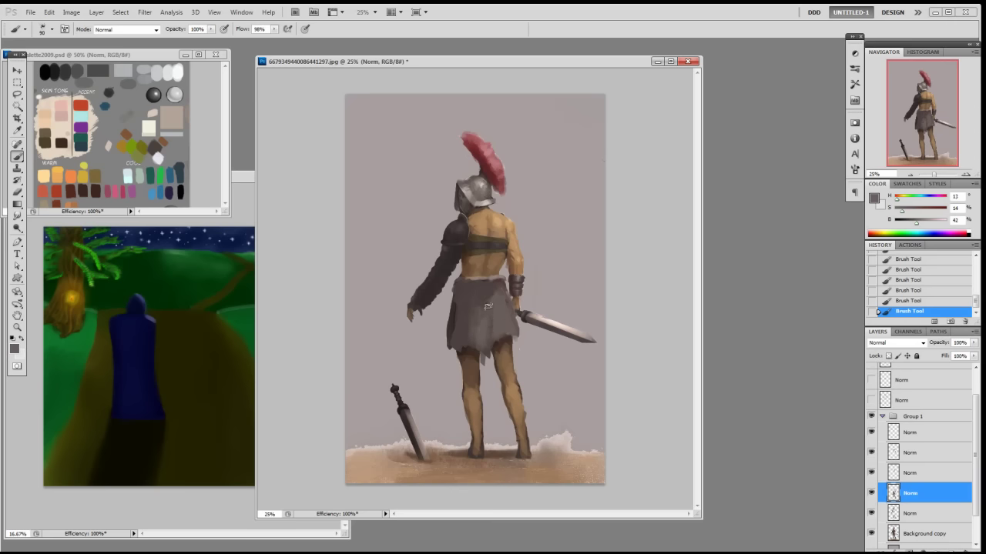
- Strengthen the skirt's light and dark folds and extend its left edge with a darker grey
left_click(487, 279, "alt")
left_click(492, 303, "alt")
left_click(926, 232)
left_click(471, 321, "alt")
left_click_drag(457, 303, 450, 336)
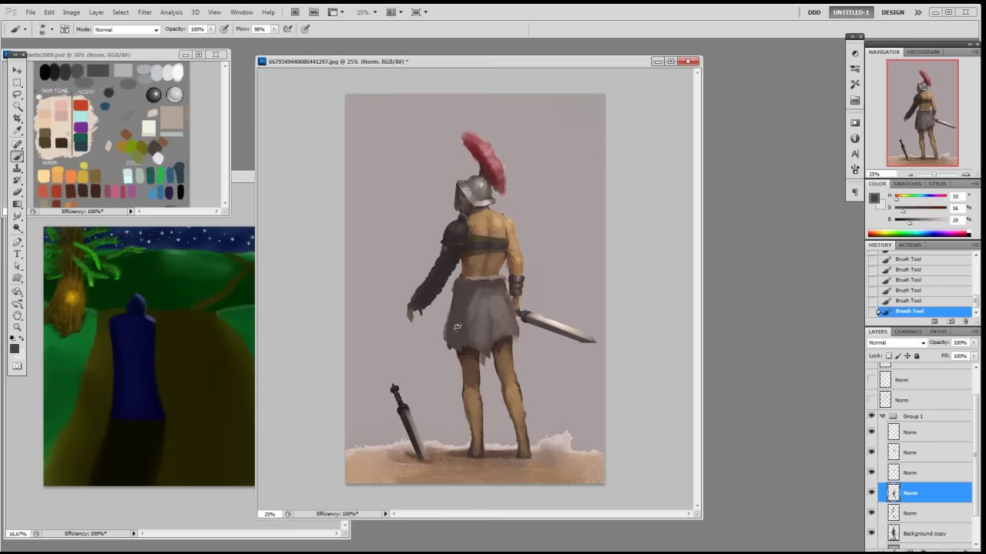
- Switch to the 173 px textured brush and sample a lighter grey from the skirt
right_click(478, 337)
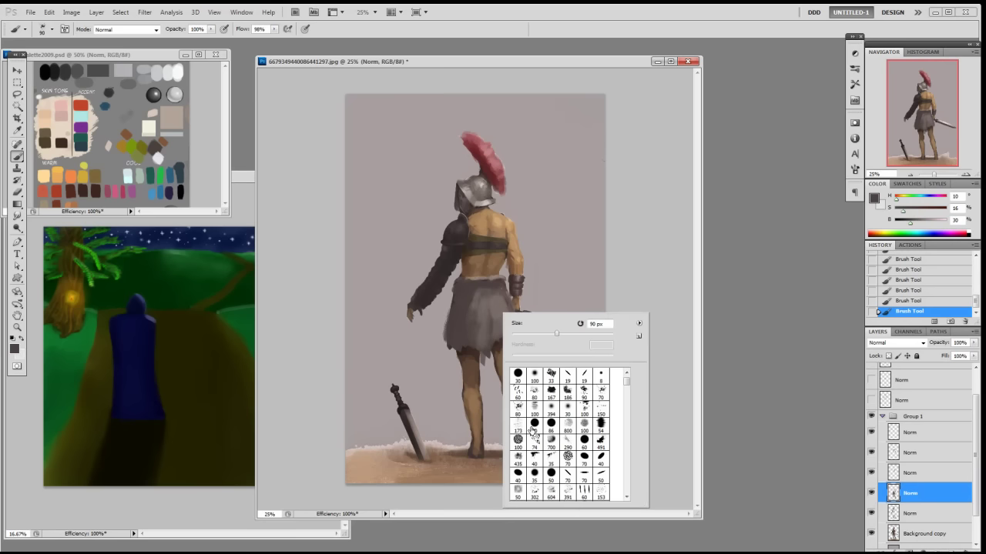
left_click(519, 425)
key("Return")
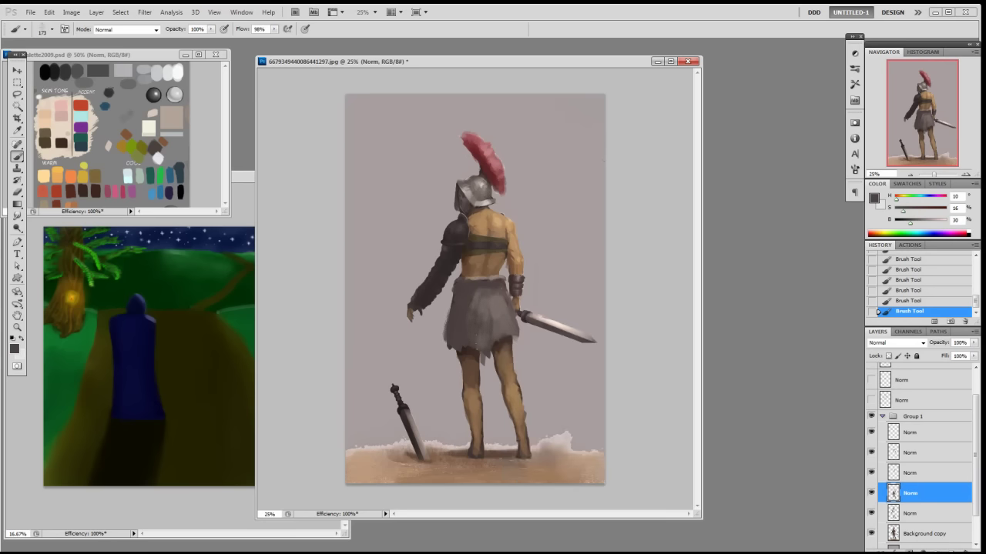
left_click(500, 306, "alt")
- Change to the 70 px elliptical brush, reduce it to 50 px, and refine the skirt's folds with sampled greys
key("shift+comma")
right_click(512, 295)
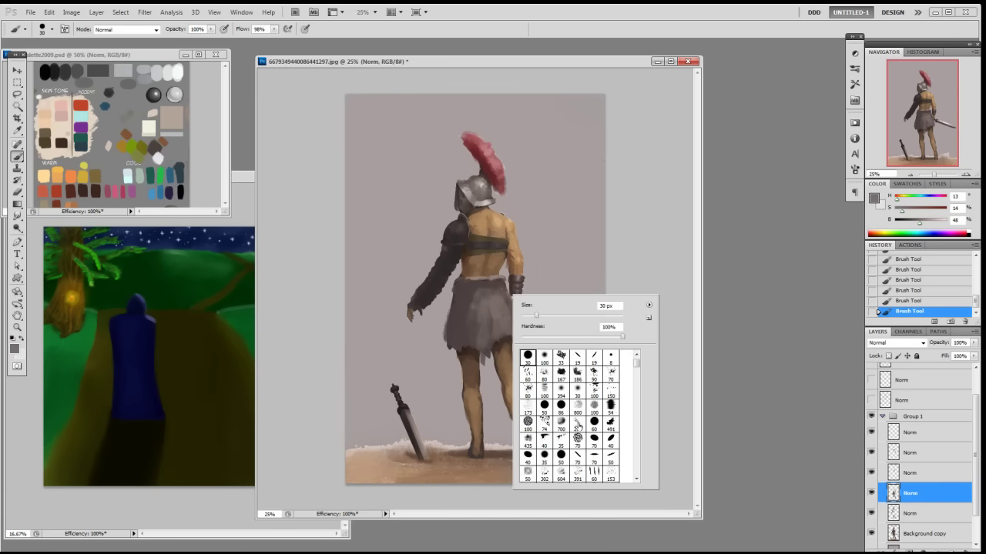
left_click(593, 442)
left_click(511, 297)
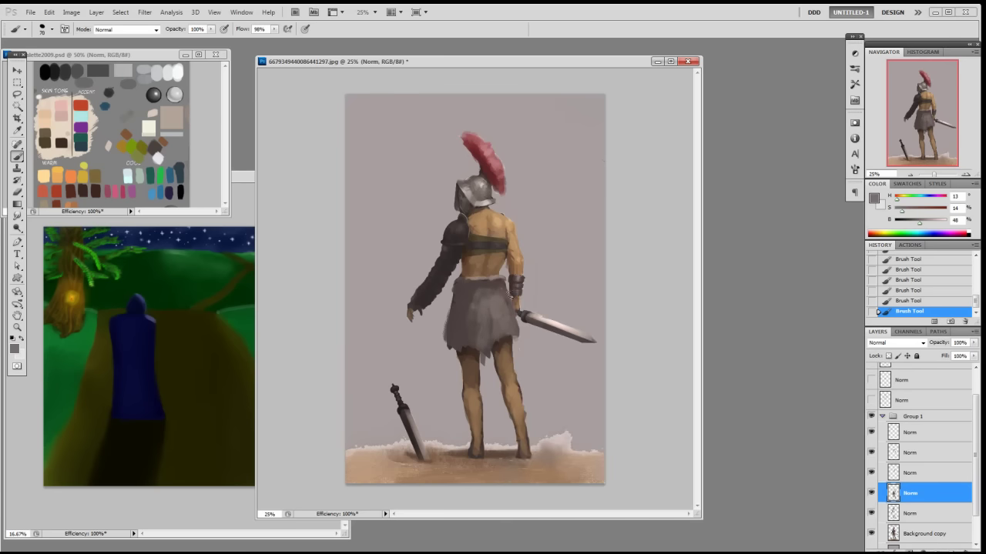
left_click(501, 292, "alt")
key("bracketleft")
key("bracketleft")
left_click(500, 302, "alt")
left_click(500, 318, "alt")
left_click(498, 300, "alt")
left_click(507, 317, "alt")
left_click(482, 285, "alt")
- Paint a belt across the skirt's waist with a slanted brush and a dark tone sampled from the armour, undoing the stray stroke
left_click(457, 239, "alt")
right_click(499, 285)
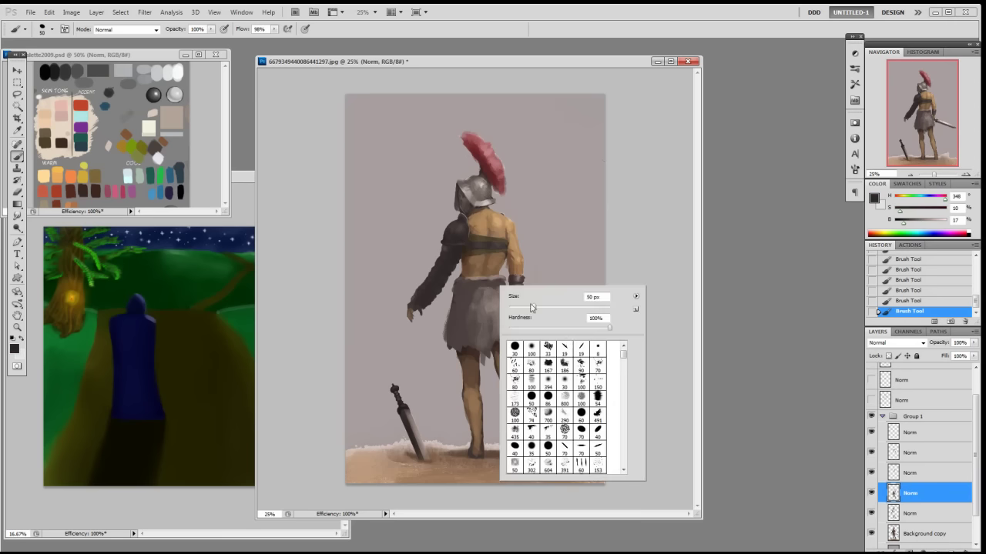
double_click(566, 348)
mouse_move(465, 288)
left_mouse_down()
mouse_move(490, 286)
mouse_move(460, 291)
left_mouse_up()
key("ctrl+z")
- Add a dark red accent to the belt from the palette, and sample the belt and background tones around the waist
left_click(71, 194, "alt")
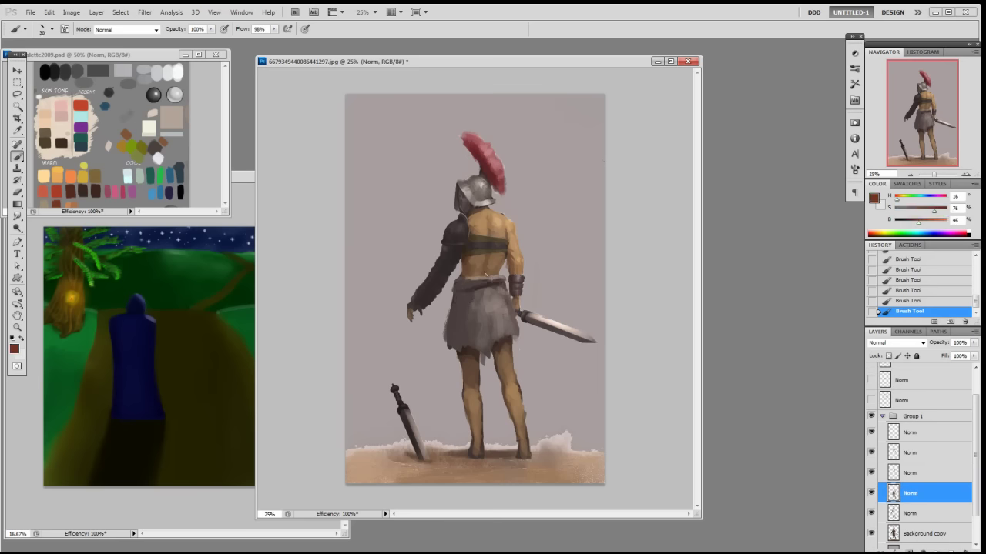
left_click(460, 288, "alt")
left_click(471, 286, "alt")
left_click(448, 298, "alt")
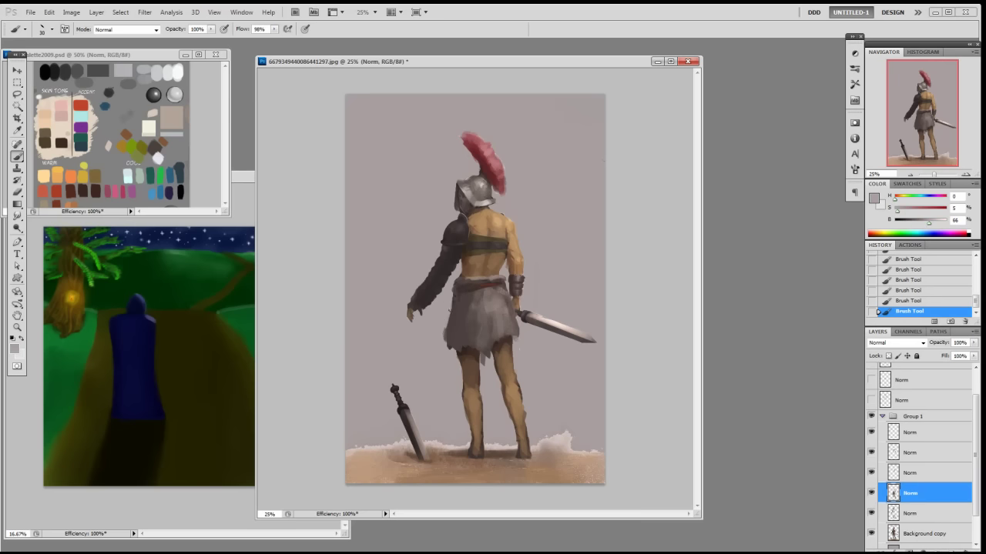
- Paint a ragged strip hanging from the skirt's outer edge beneath the armoured arm, using greys sampled from the skirt
left_click_drag(446, 316, 448, 340)
left_click(466, 289, "alt")
left_click_drag(455, 292, 448, 372)
left_click(491, 303, "alt")
left_click(495, 295, "alt")
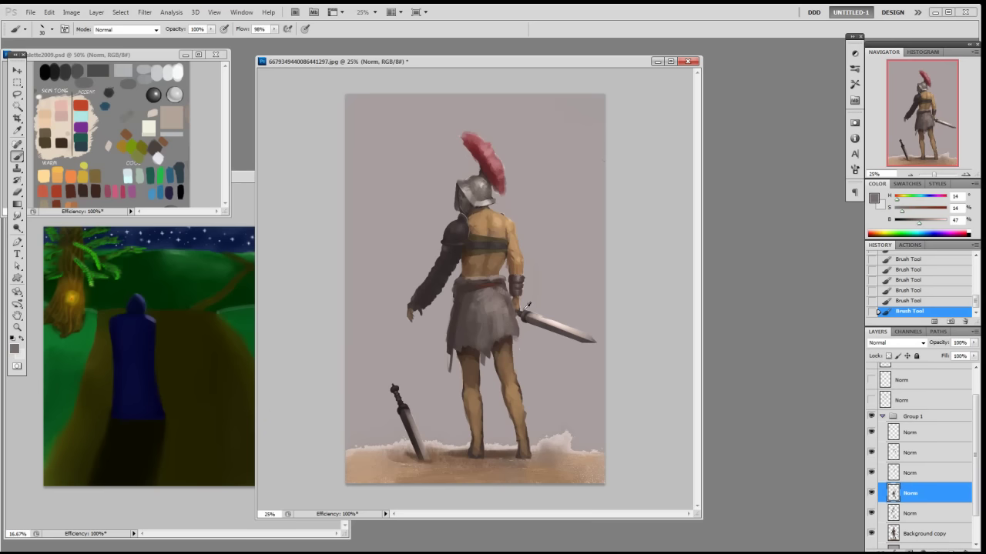
- Adjust the colour to a pale grey with 11% saturation and 67% brightness, and paint frayed trim along the waist with the 70 px textured brush
left_click(925, 223)
left_click_drag(926, 223, 899, 211)
right_click(527, 284)
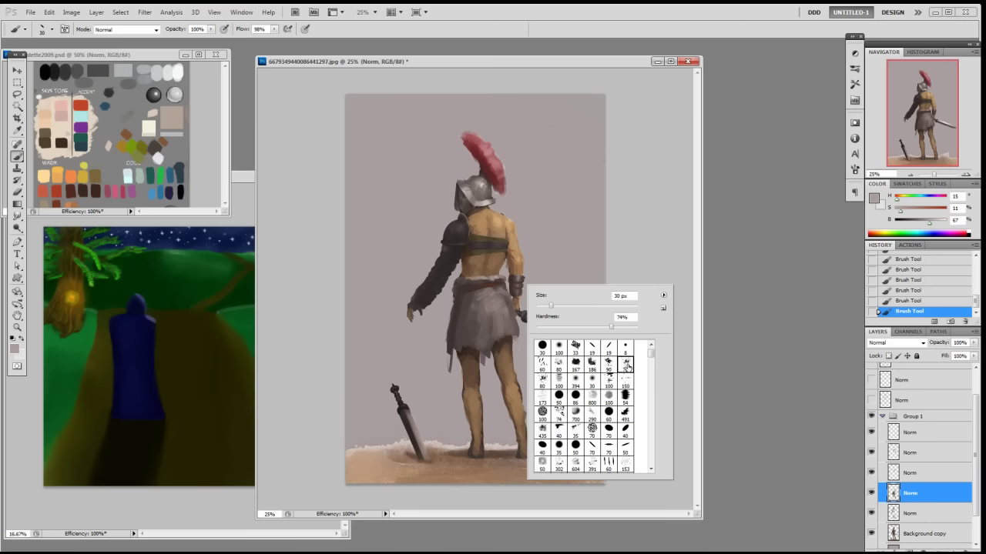
double_click(627, 365)
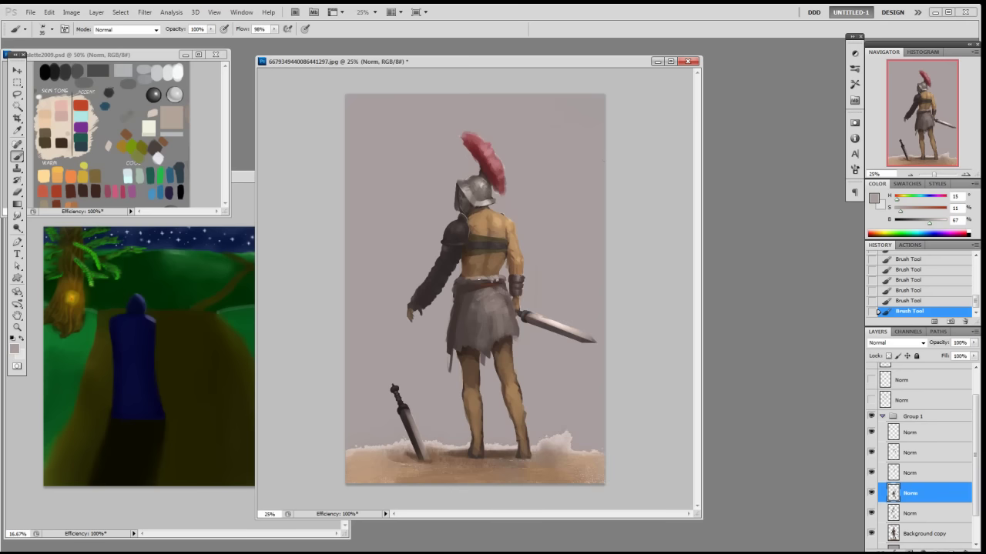
- Refine the skirt's folds and tattered hem with sampled greys, and toggle Group 1 to compare with the original
left_click(500, 332, "alt")
left_click(490, 340, "alt")
left_click(485, 340, "alt")
left_click(506, 331, "alt")
left_click(871, 416)
left_click(871, 417)
- Select the uppermost Norm layer in Group 1, switch to the 80 px textured brush, and sample strap and skin tones across the back
left_click(470, 307, "alt")
left_click(503, 242, "alt")
left_click(909, 438)
left_click(501, 242, "alt")
right_click(516, 271)
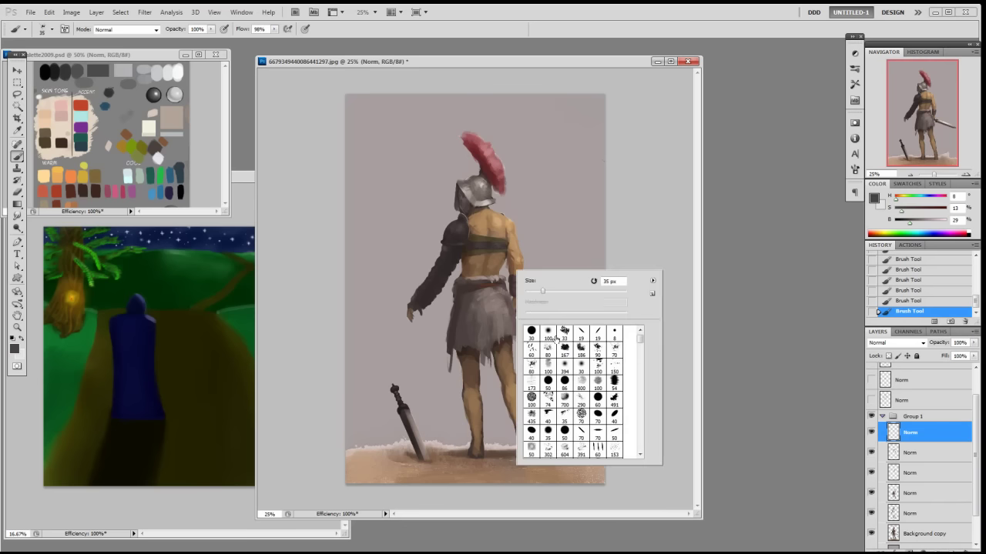
left_click(533, 366)
left_click(629, 261)
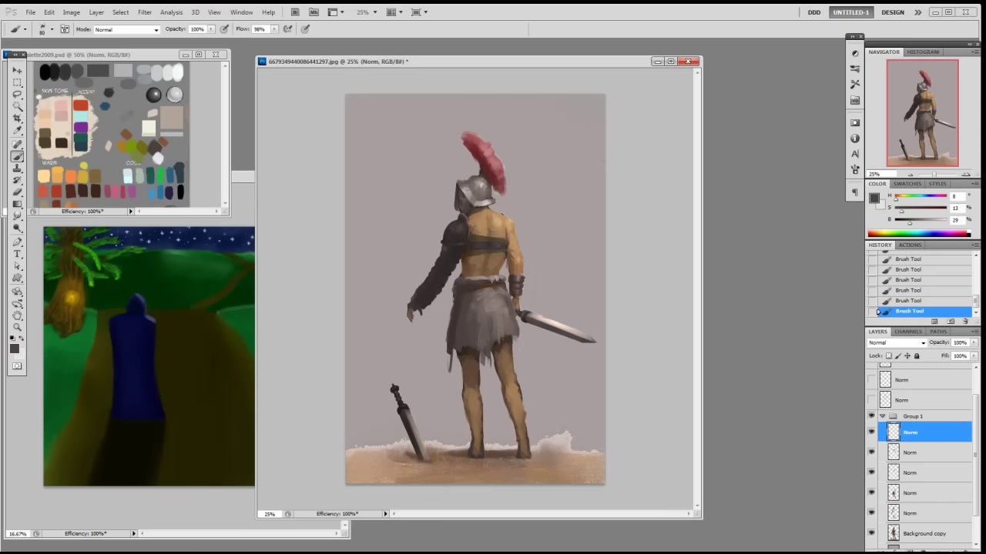
left_click(498, 257, "alt")
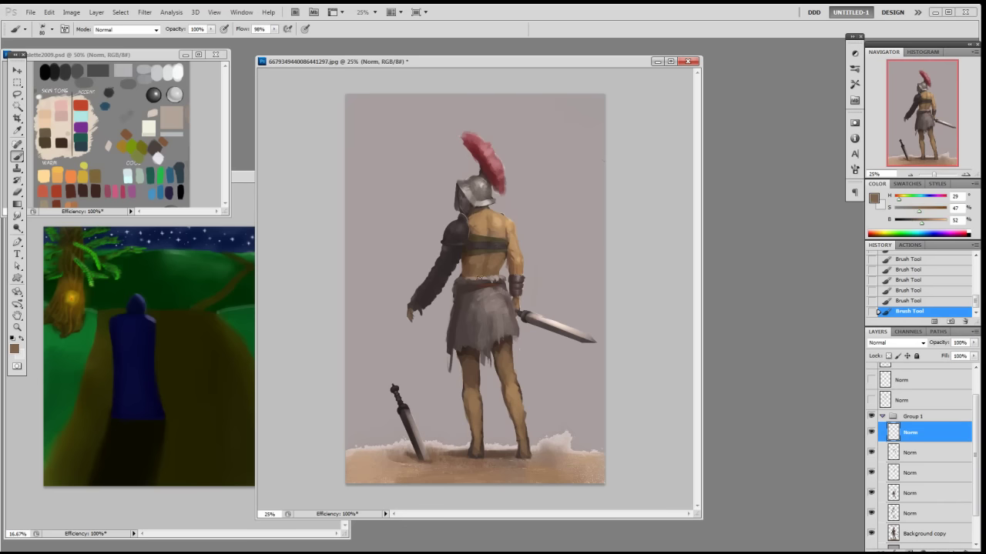
left_click(495, 229, "alt")
left_click(494, 219, "alt")
- Choose another brush preset and toggle Group 1's visibility to compare the overpainting with the original
right_click(494, 219)
double_click(543, 267)
left_click(872, 418)
left_click(872, 417)
left_click(872, 417)
left_click(872, 417)
- Enlarge the brush to 45 px and block in a rounded metal shoulder plate with greys sampled from the helmet
left_click(479, 195, "alt")
key("bracketright")
key("bracketright")
left_click_drag(452, 225, 462, 236)
left_click(482, 189, "alt")
mouse_move(462, 222)
left_mouse_down()
mouse_move(469, 242)
mouse_move(470, 221)
left_mouse_up()
left_click(460, 228, "alt")
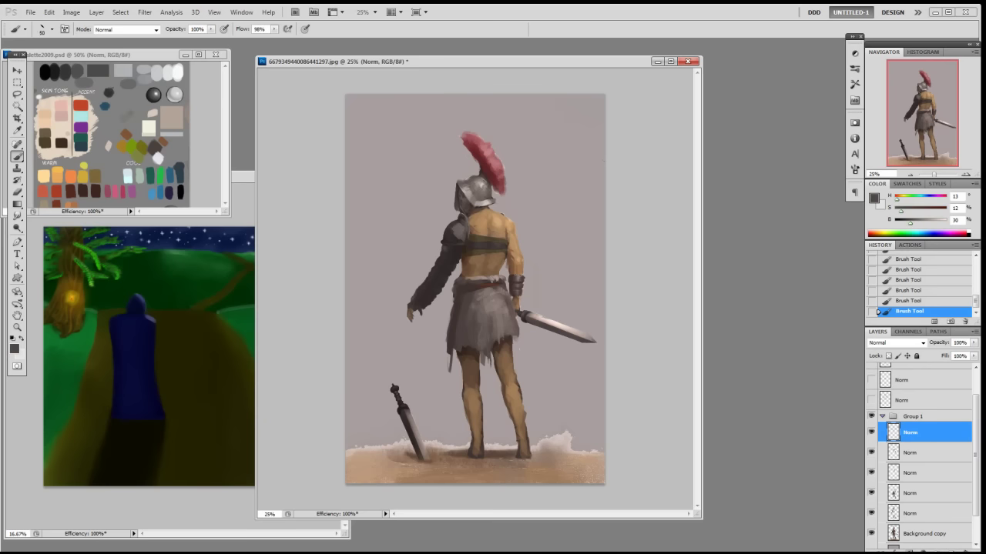
- Model the shoulder plate's form with lighter greys from the helmet and mid-greys sampled from the plate
left_click(464, 193, "alt")
left_click(479, 193, "alt")
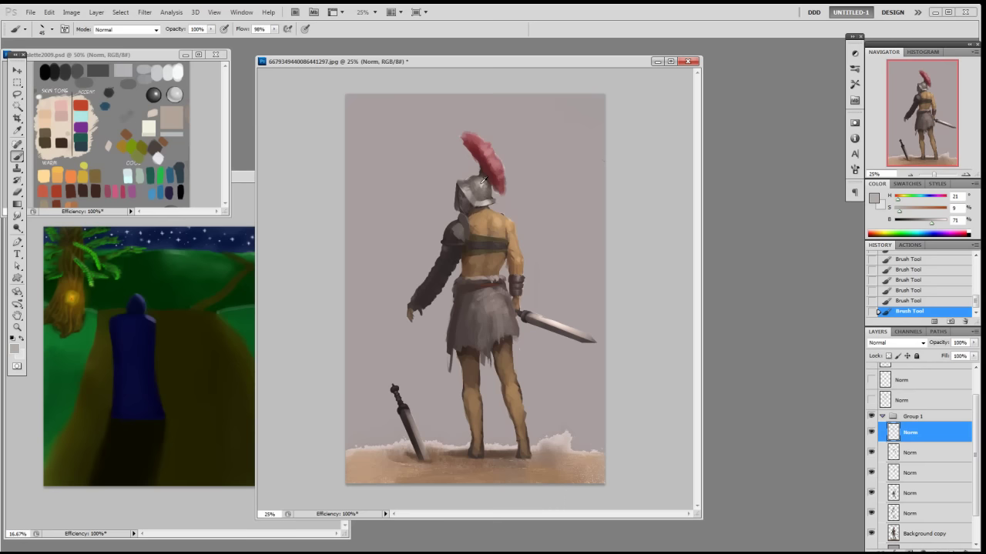
left_click(464, 228, "alt")
left_click(461, 221, "alt")
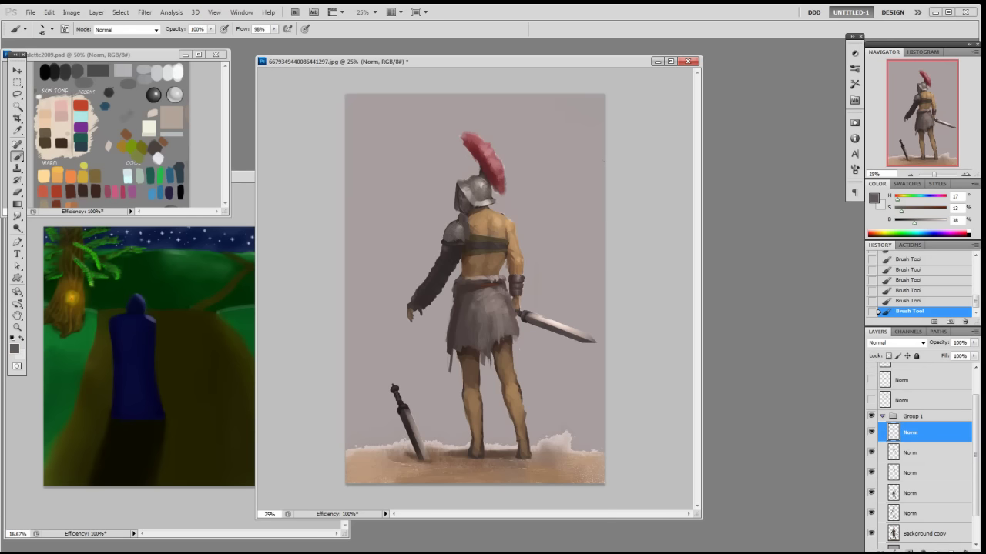
left_click(462, 220, "alt")
left_click(462, 231, "alt")
left_click(460, 225, "alt")
- Add bright helmet-grey highlights to the shoulder plate and define its inner edge with sampled dark tones
left_click(488, 179, "alt")
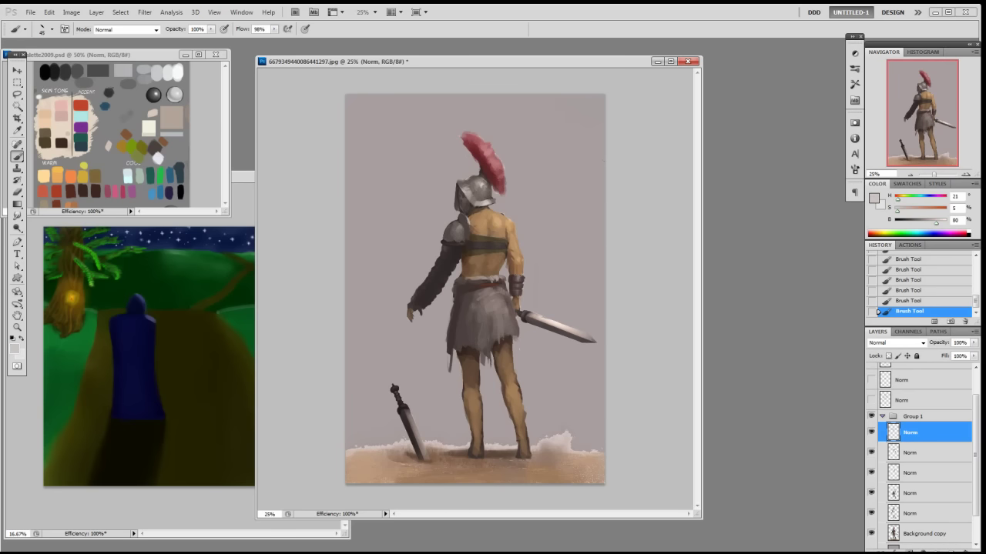
left_click(474, 203, "alt")
left_click(470, 222, "alt")
left_click(467, 229, "alt")
left_click(466, 222, "alt")
left_click(469, 220, "alt")
left_click(467, 223, "alt")
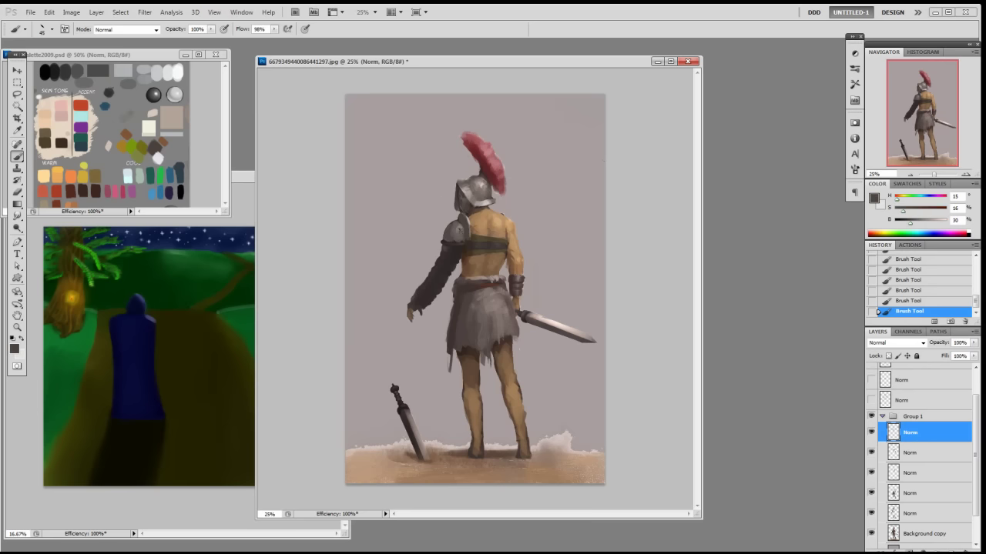
- Refine the shoulder plate's rim with sampled greys and paint an armour band beneath it on the upper arm
left_click(473, 217, "alt")
left_click(465, 220, "alt")
left_click(466, 229, "alt")
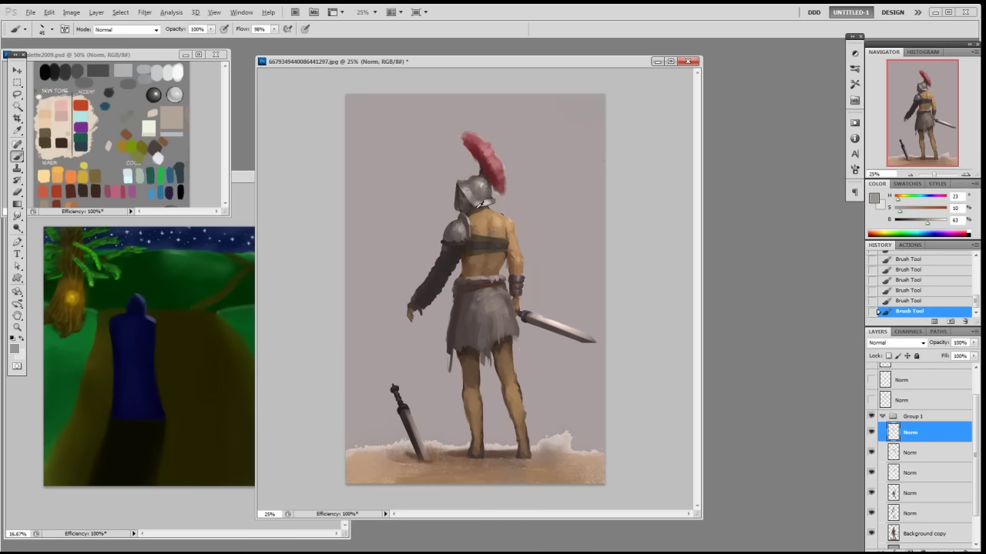
left_click(459, 229, "alt")
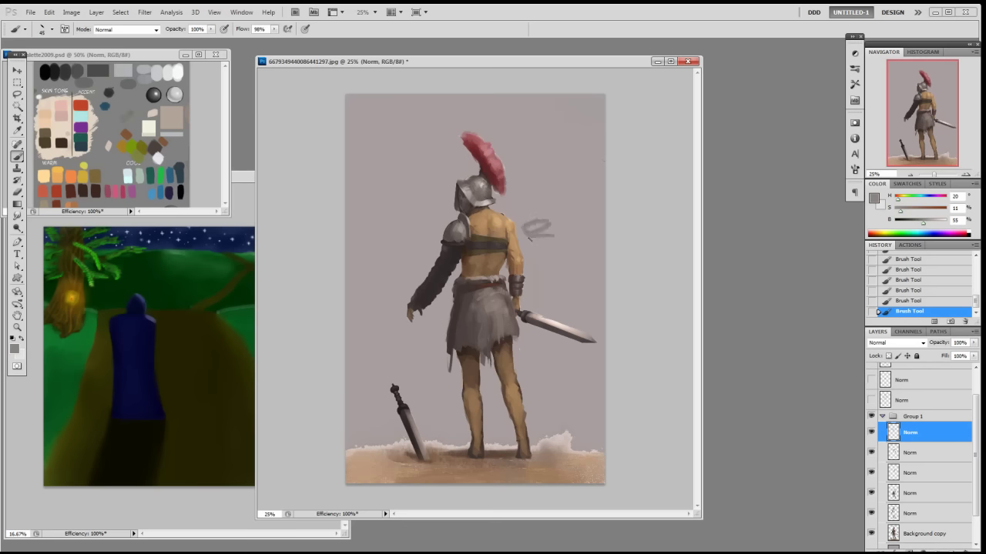
left_click(462, 228, "alt")
left_click(459, 236, "alt")
left_click_drag(447, 245, 454, 259)
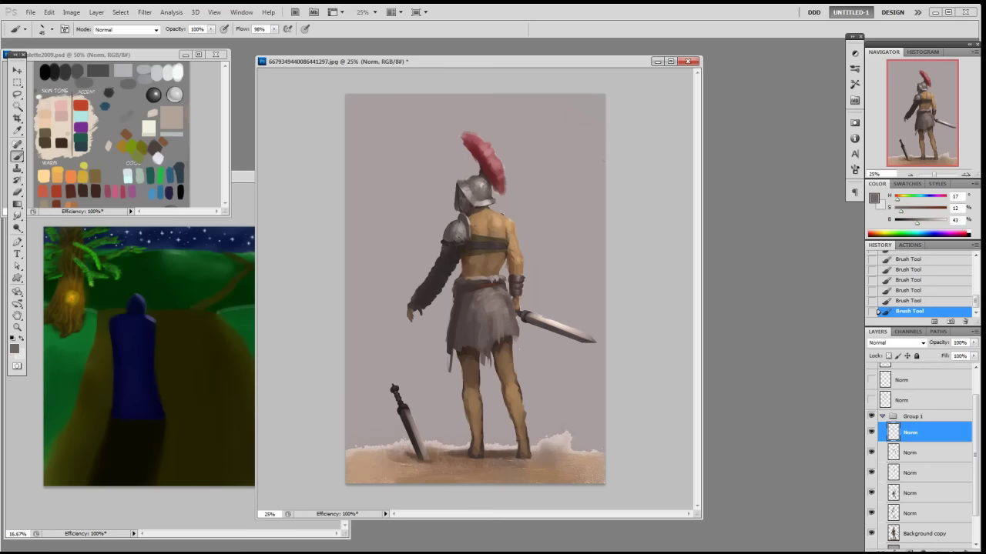
- Switch to the 70 px elliptical brush, sample the shoulder greys, and undo the trial stroke down the armoured arm
left_click(461, 226, "alt")
right_click(463, 242)
double_click(545, 383)
left_click(460, 231, "alt")
left_click(457, 237, "alt")
left_click_drag(457, 247, 444, 283)
key("ctrl+z")
- Shade the armoured sleeve with greys and darks sampled from the arm, and toggle Group 1 to compare with the original
left_click(446, 283, "alt")
left_click(454, 266, "alt")
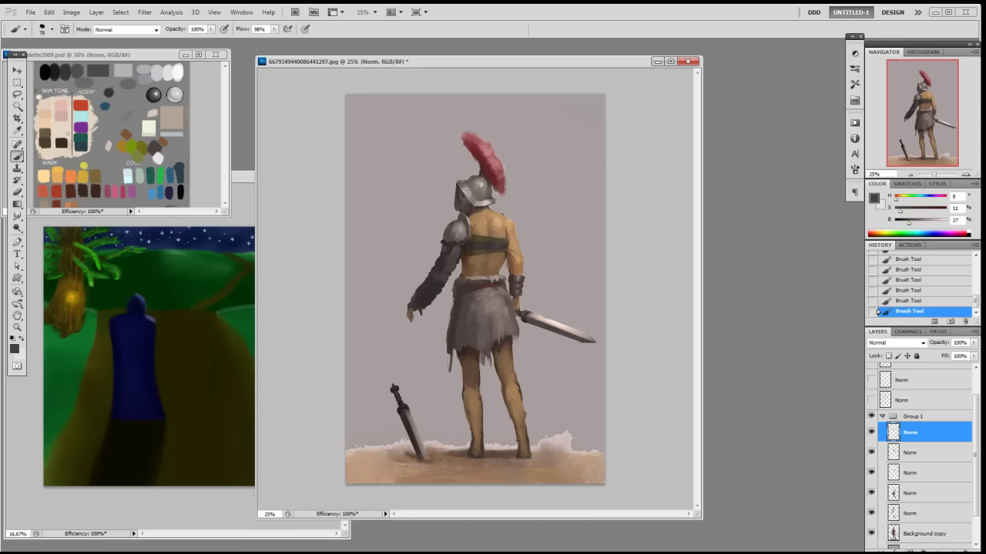
left_click(451, 252, "alt")
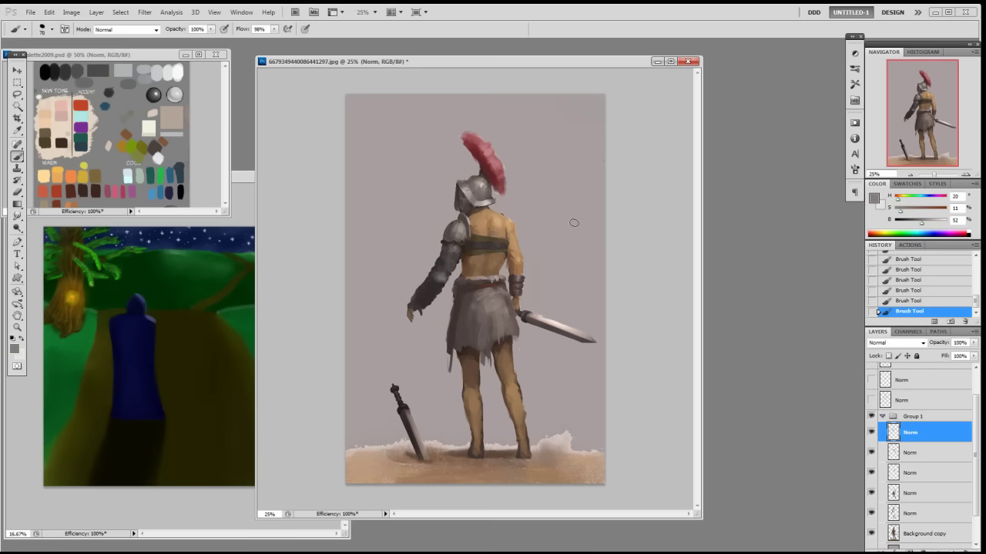
left_click(437, 281, "alt")
left_click(871, 416)
left_click(871, 417)
- Save the painting as a layered Photoshop PSD in the term09 folder, keeping the suggested file name
key("ctrl+shift+s")
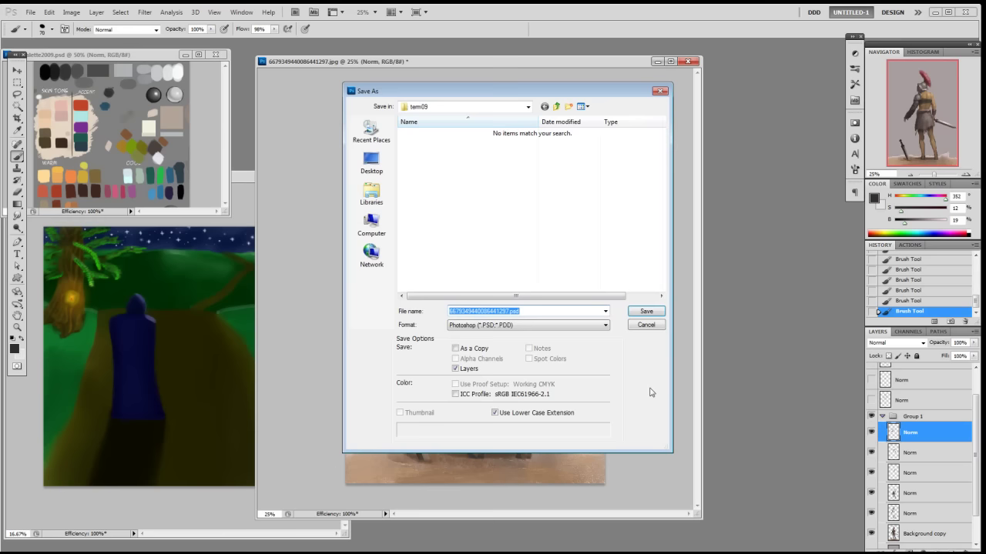
left_click(646, 312)
- Enlarge and reposition the warrior painting's document window, and bring the night landscape's window ahead of the palette
left_click_drag(699, 516, 746, 533)
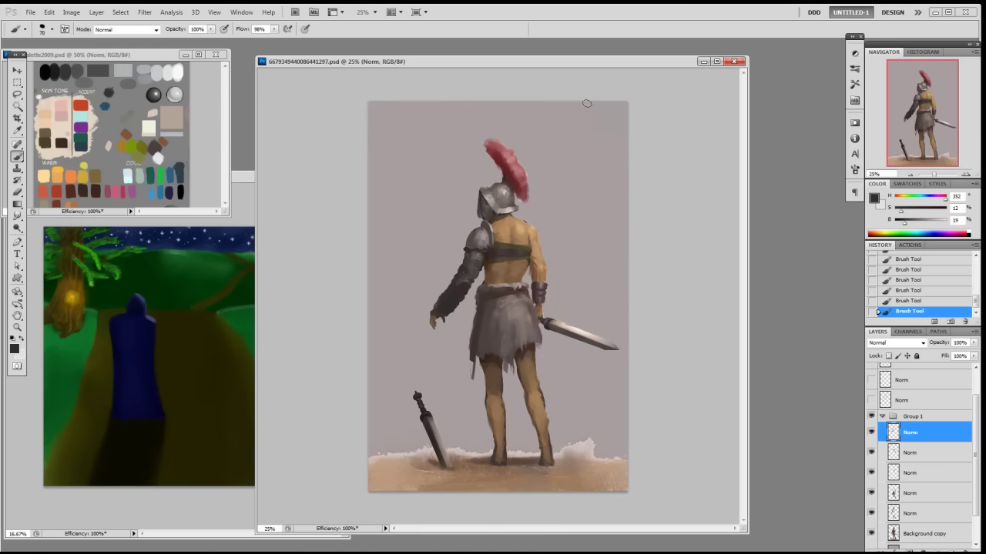
left_click_drag(577, 64, 568, 64)
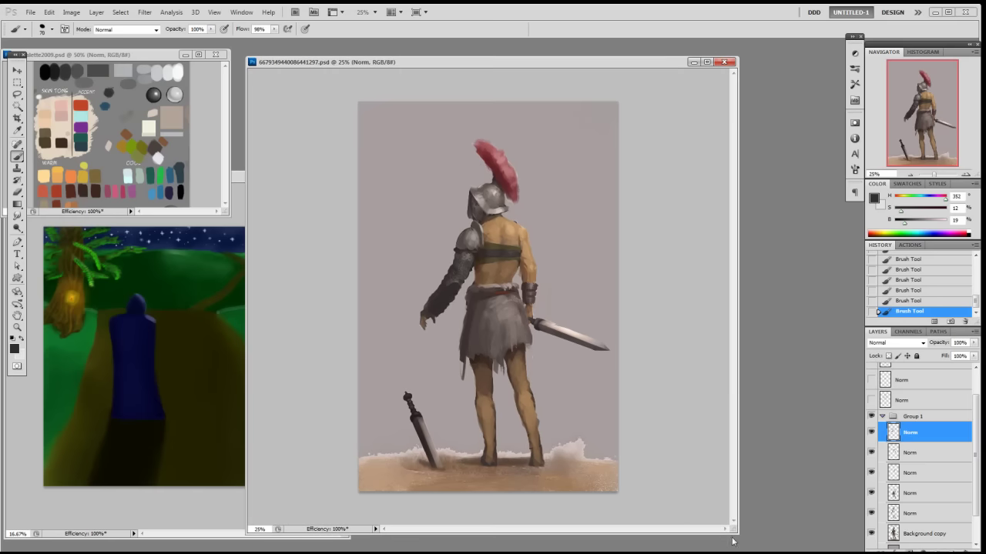
left_click_drag(736, 532, 760, 549)
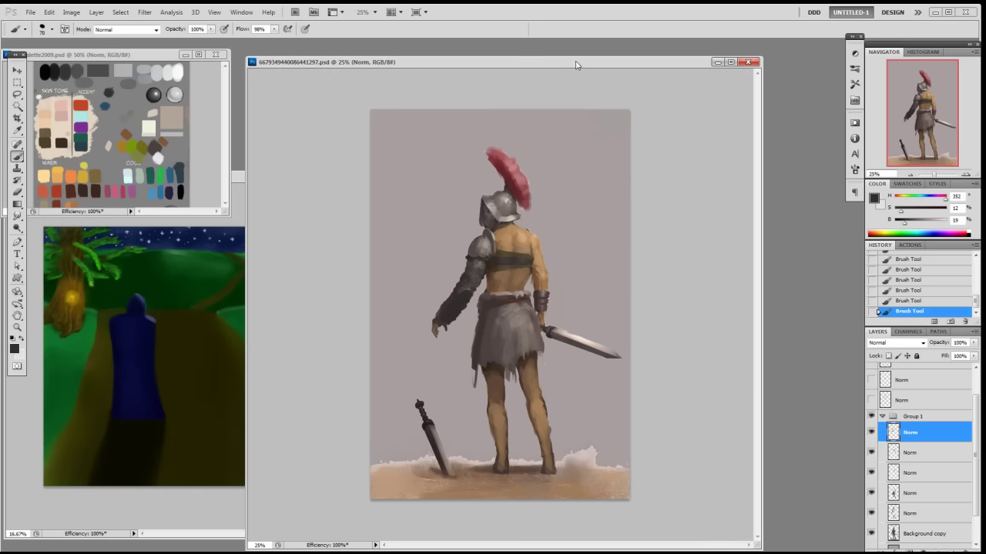
left_click_drag(573, 65, 566, 62)
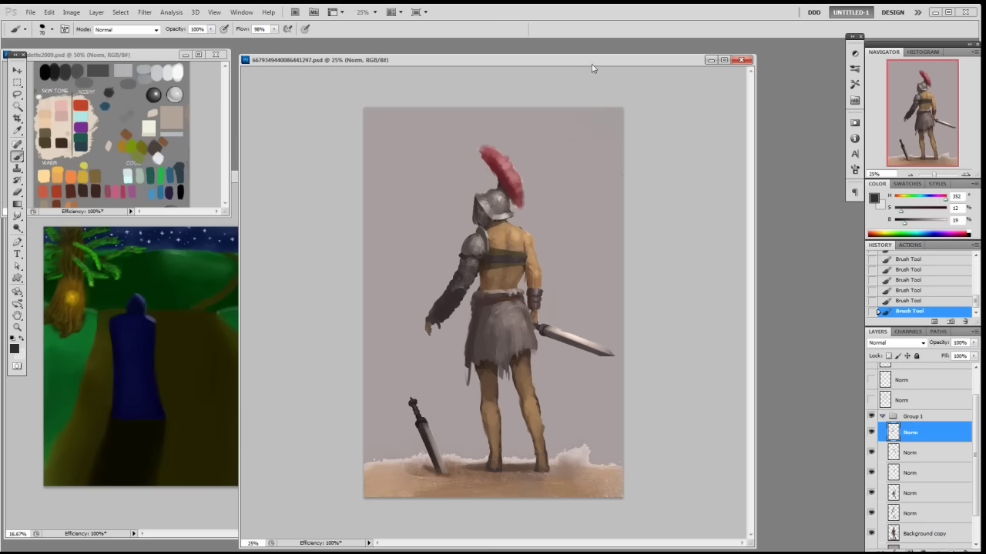
left_click_drag(591, 68, 577, 64)
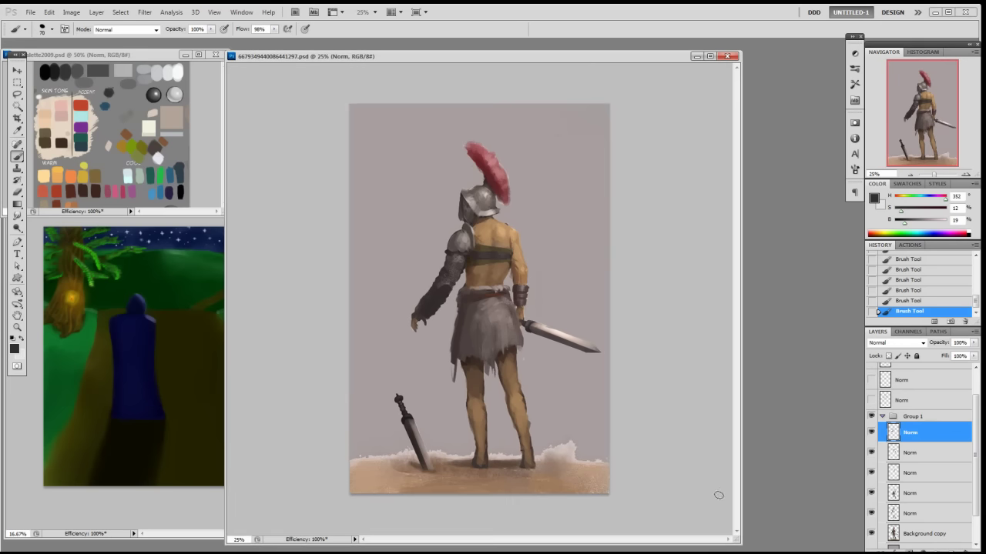
left_click_drag(737, 543, 752, 553)
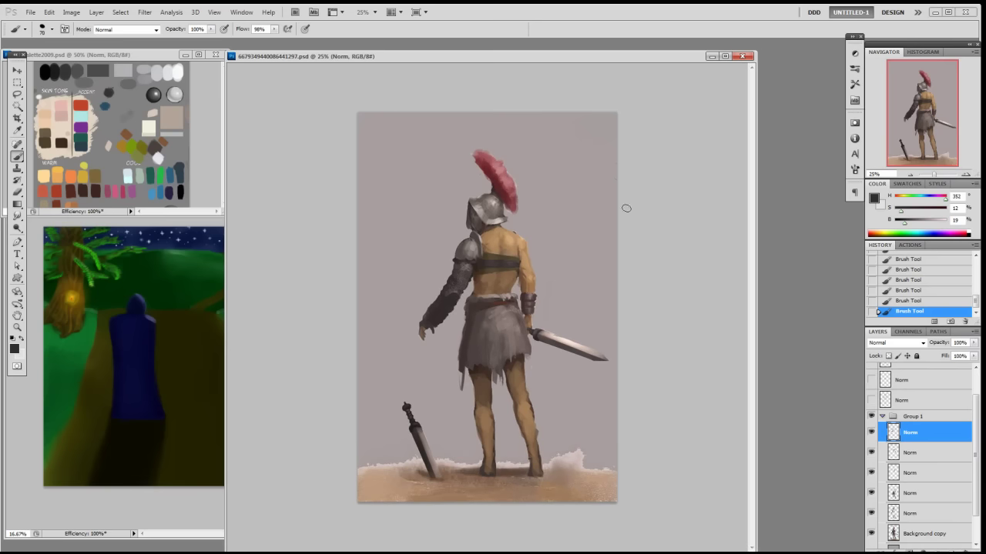
left_click_drag(516, 63, 512, 59)
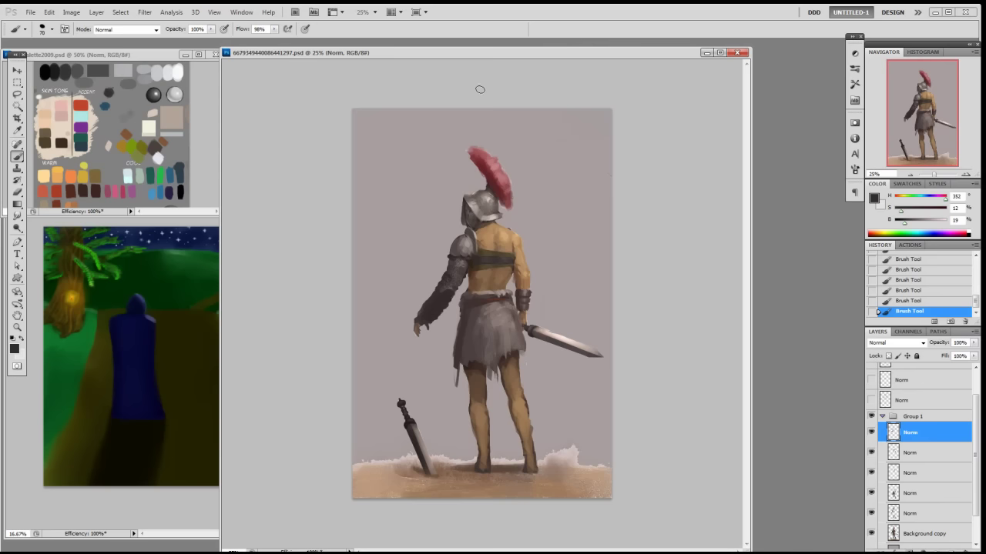
left_click(192, 285)
left_click(284, 121)
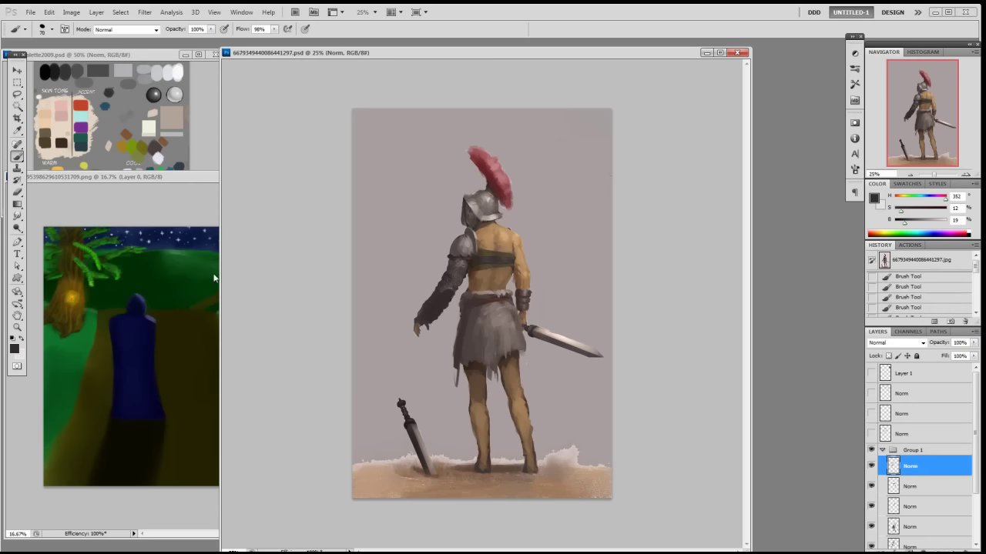
- Switch to the browser, view the starlit nightfall post on the Patreon community page, and return to Photoshop
key("alt+Tab")
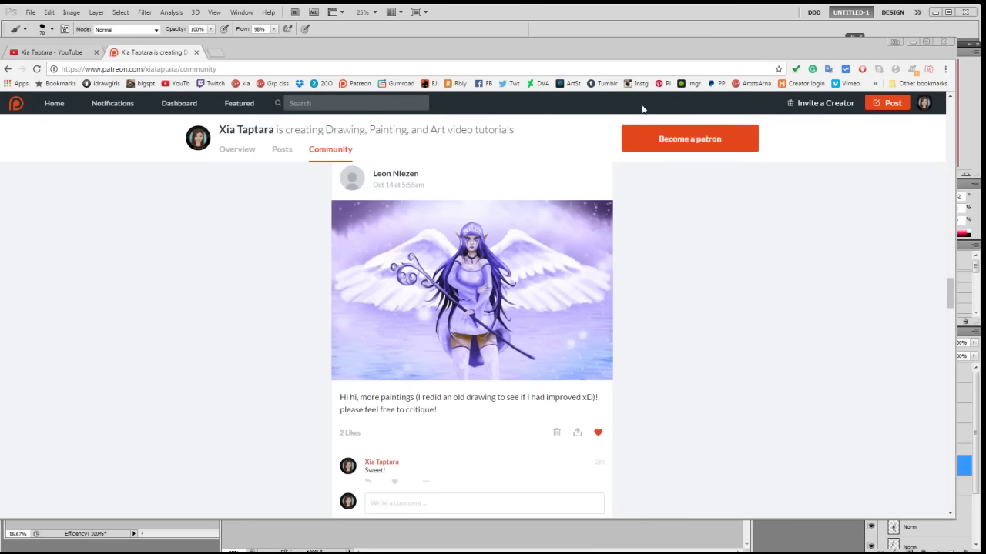
mouse_move(950, 292)
left_mouse_down()
mouse_move(950, 189)
mouse_move(933, 116)
mouse_move(920, 130)
mouse_move(948, 152)
mouse_move(946, 196)
mouse_move(950, 135)
mouse_move(950, 308)
mouse_move(949, 216)
mouse_move(930, 127)
mouse_move(927, 150)
left_mouse_up()
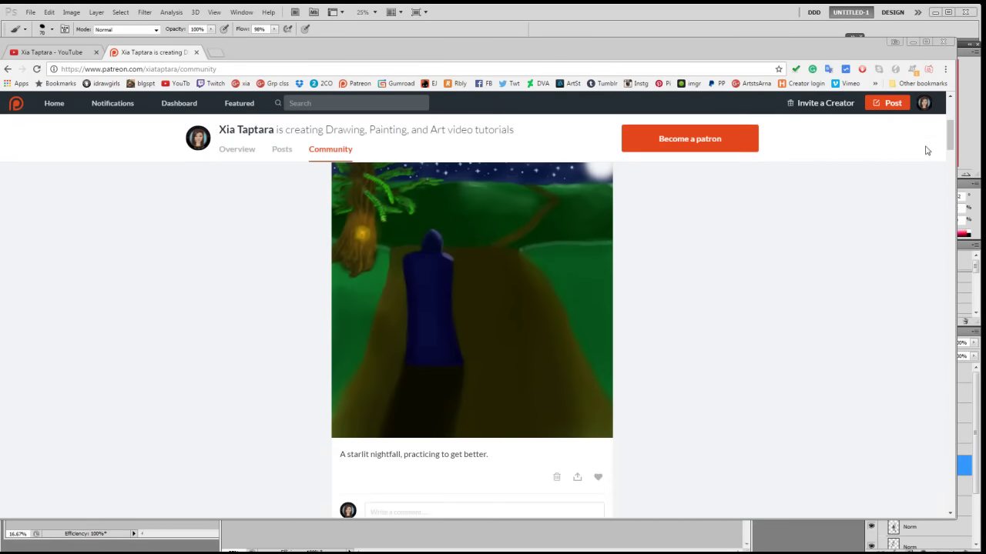
left_click(798, 539)
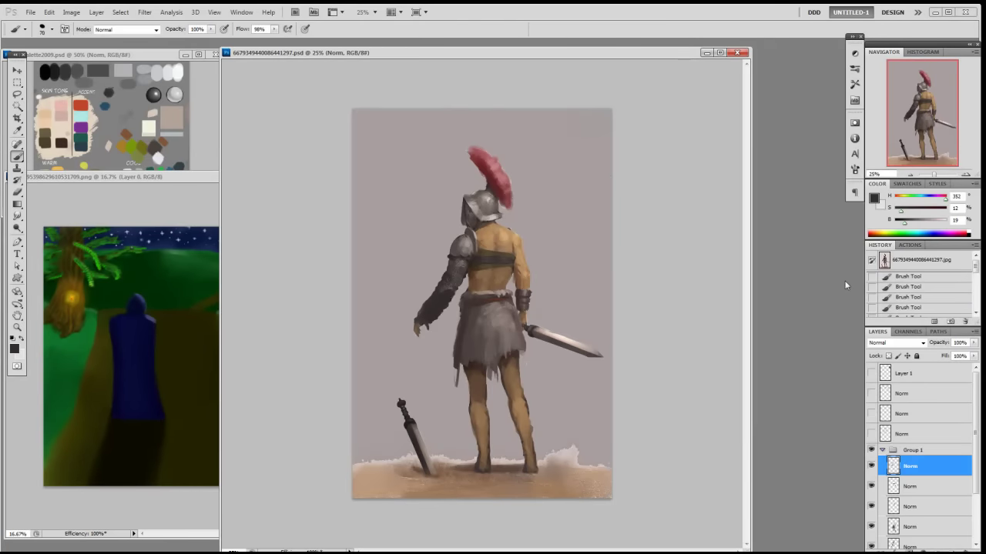
left_click_drag(569, 54, 567, 55)
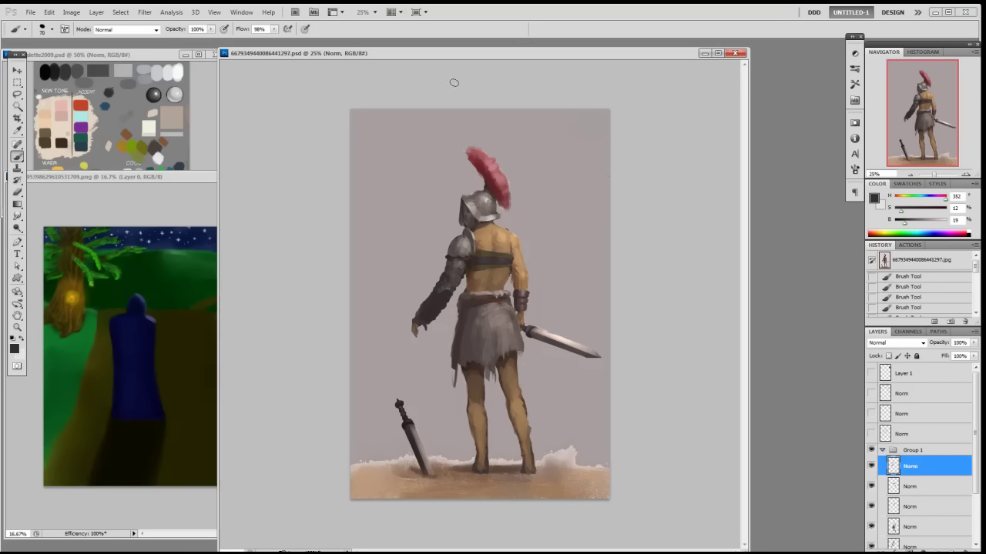
- Switch to the browser, look over the online workshop and mentorship courses on the art classes page, and return to Photoshop
key("alt+Tab")
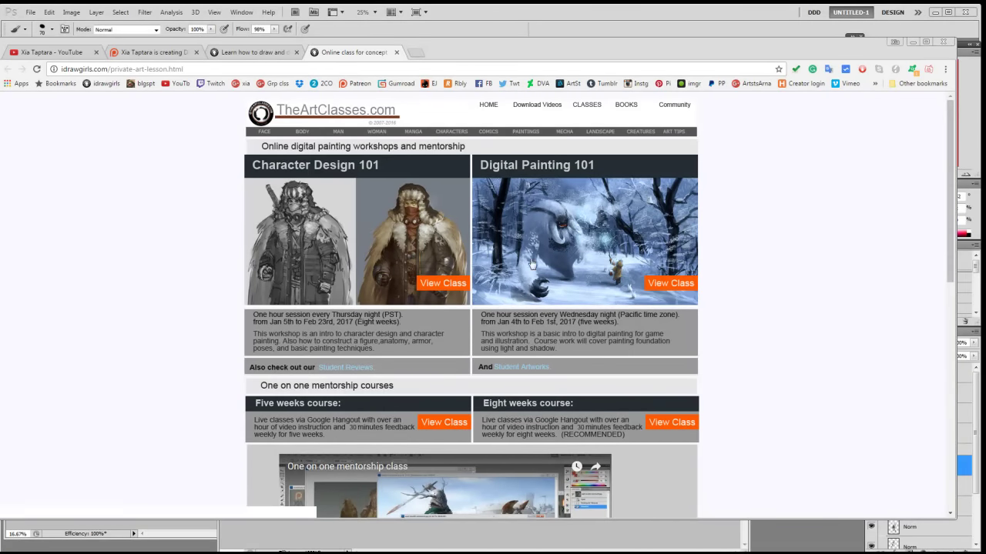
scroll(939, 208, "down", 3)
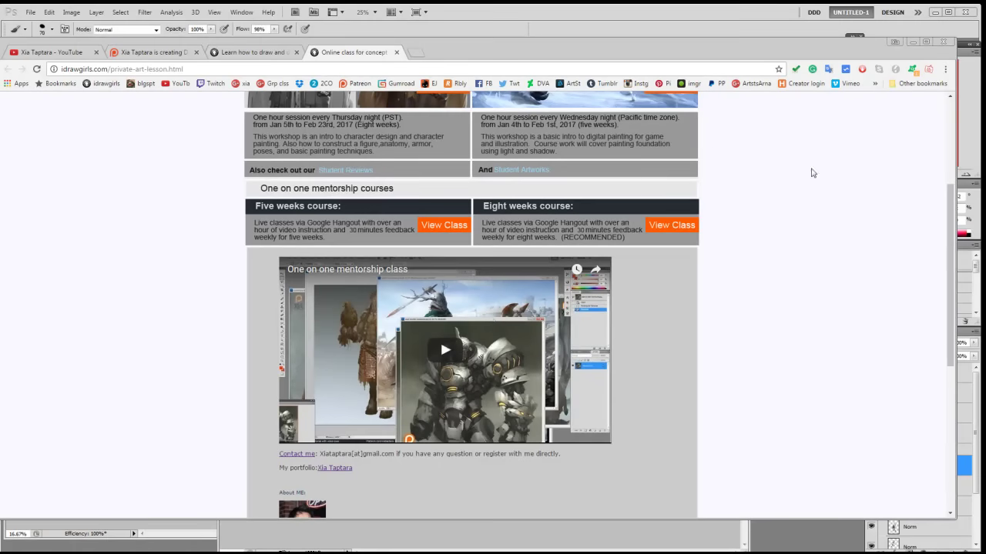
scroll(950, 245, "up", 3)
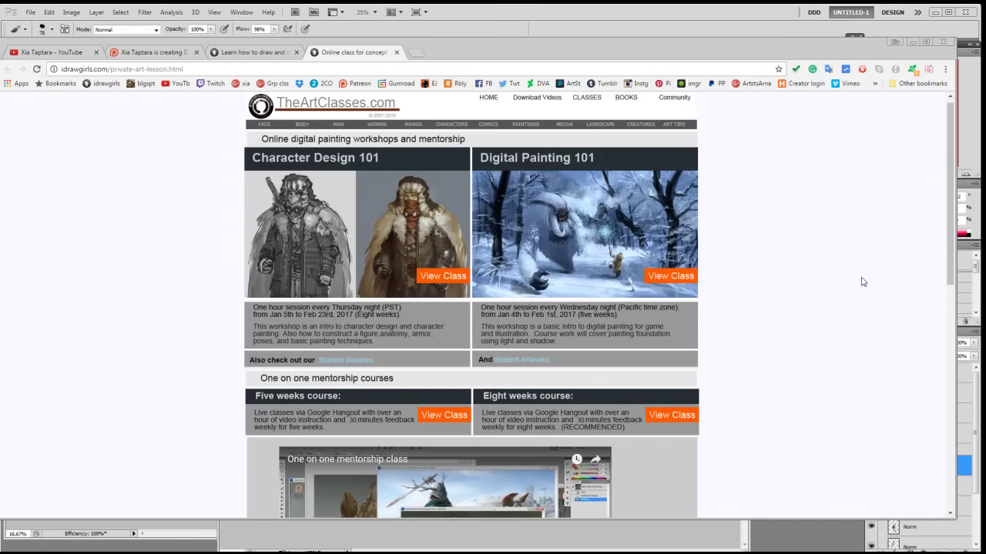
left_click(800, 534)
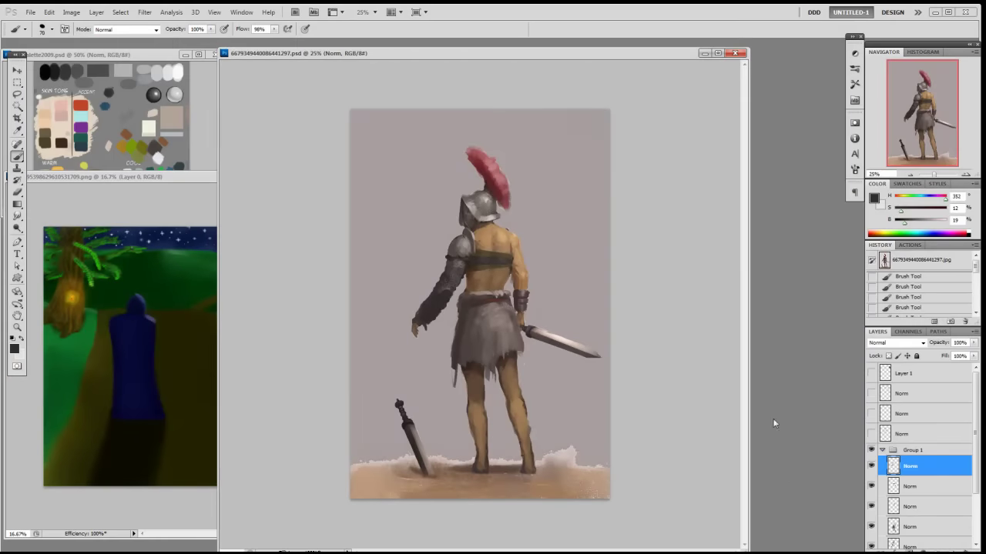
- Toggle Group 1's visibility to compare the painting before and after, and look through the lower layers
left_click(871, 450)
left_click(871, 450)
left_click_drag(976, 484, 974, 496)
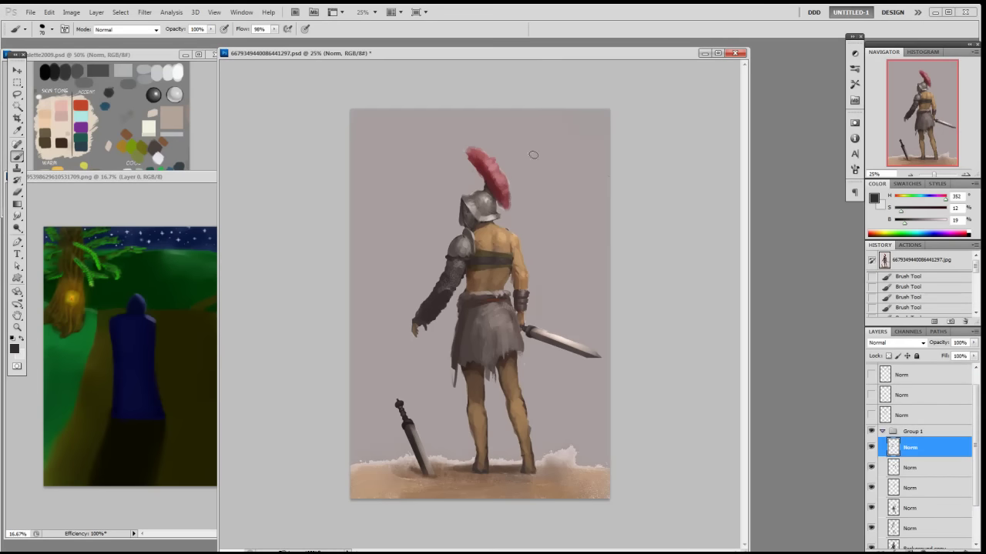
left_click_drag(973, 468, 973, 492)
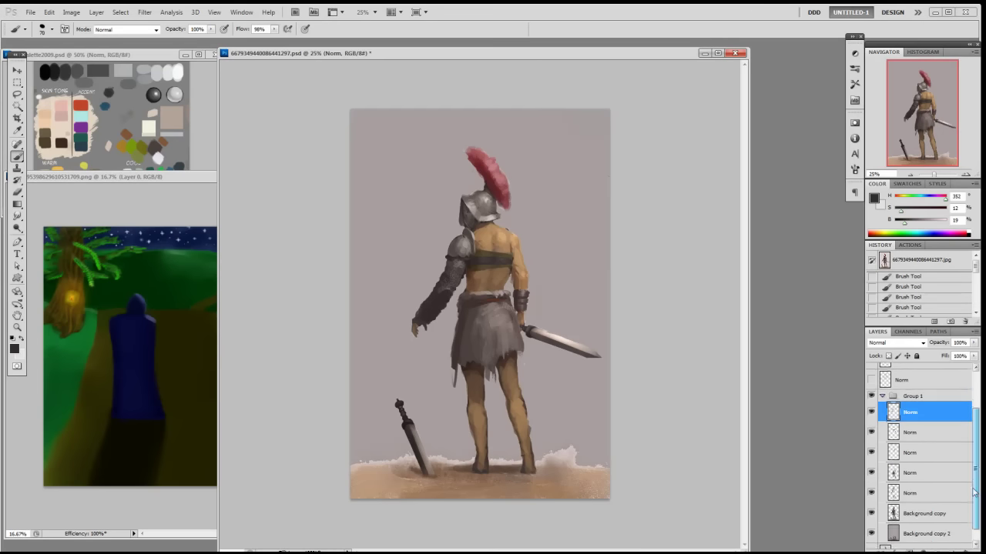
- Add a Multiply layer above Background copy 2 and darken the upper background with a grey gradient fading downward
left_click(913, 536)
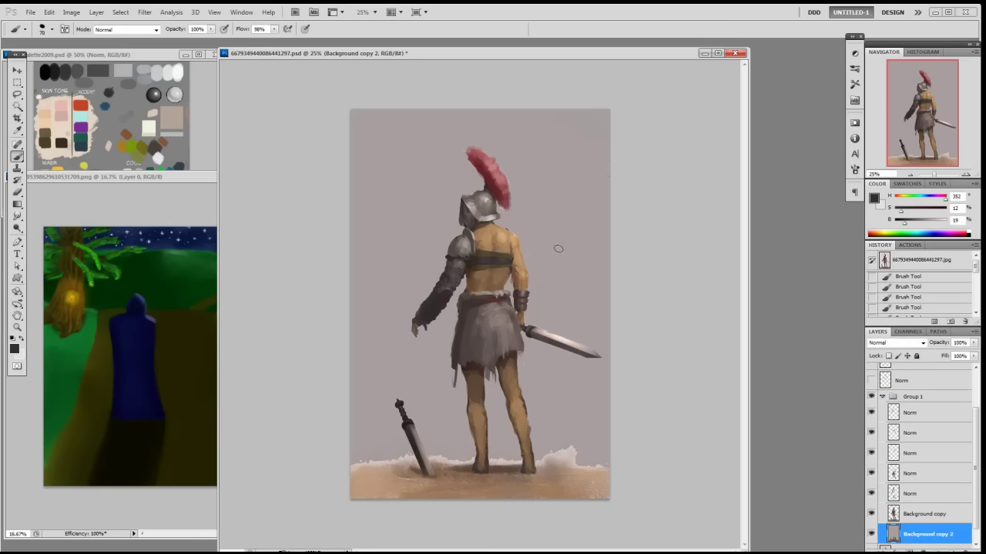
key("F2")
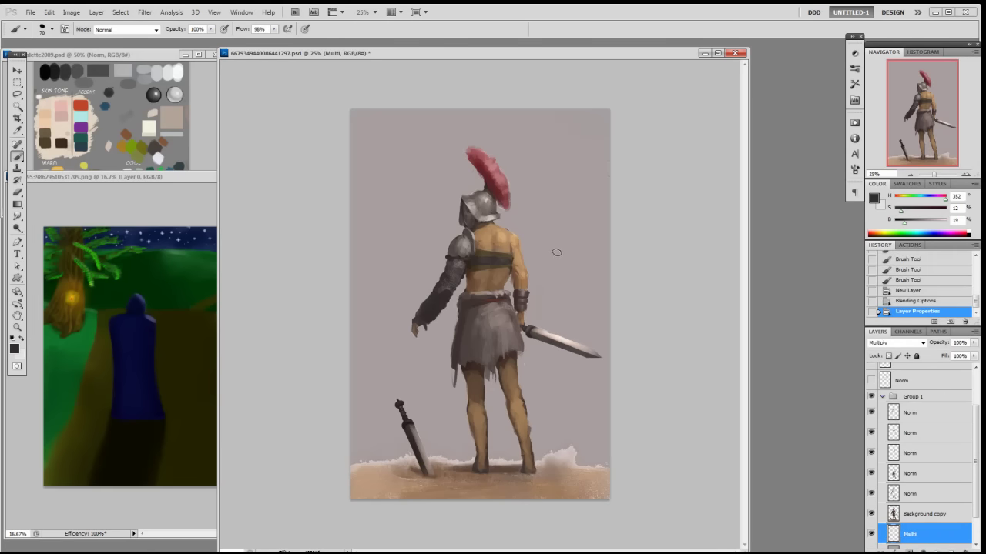
left_click(563, 216, "alt")
left_click_drag(928, 223, 920, 224)
key("g")
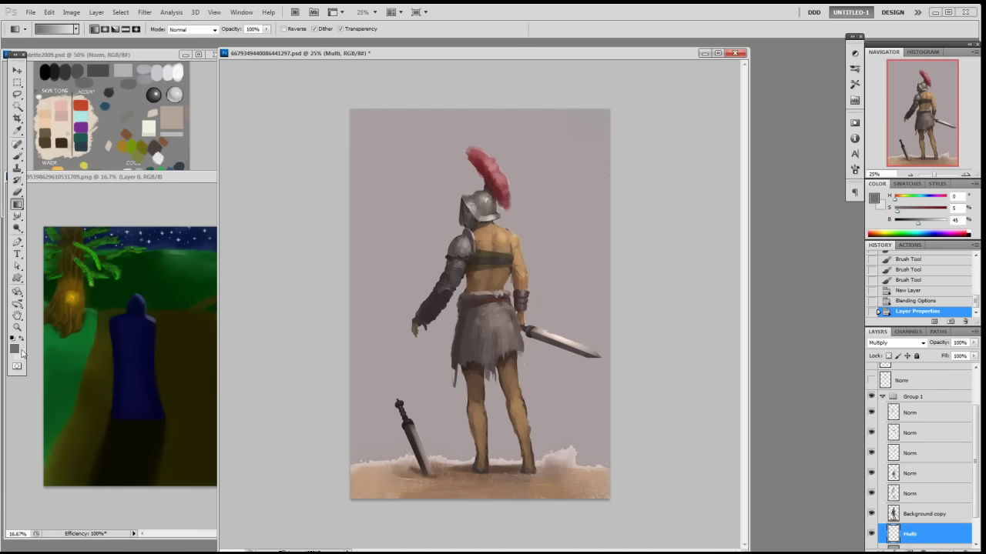
key("x")
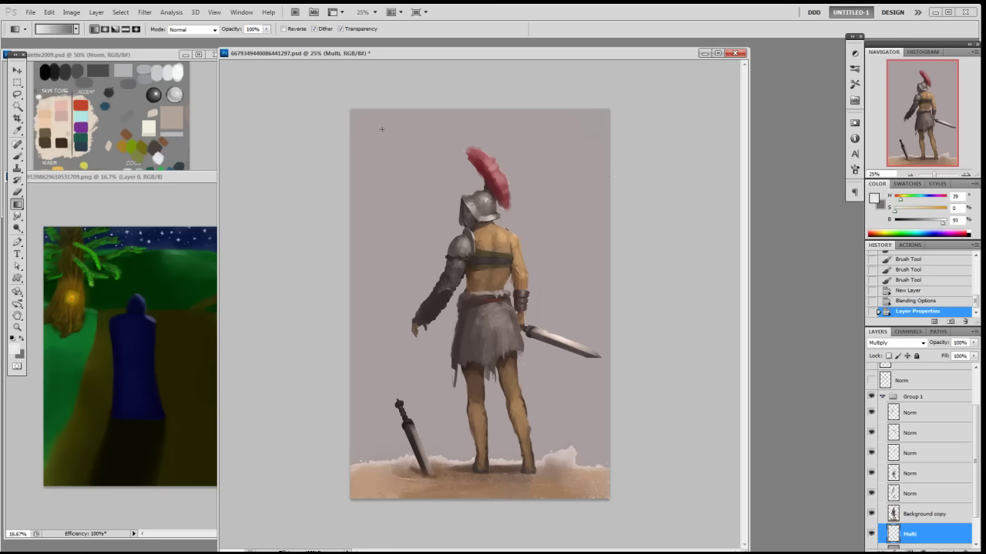
mouse_move(416, 86)
left_mouse_down()
mouse_move(435, 165)
mouse_move(533, 419)
left_mouse_up()
key("ctrl+z")
left_click_drag(476, 139, 486, 272)
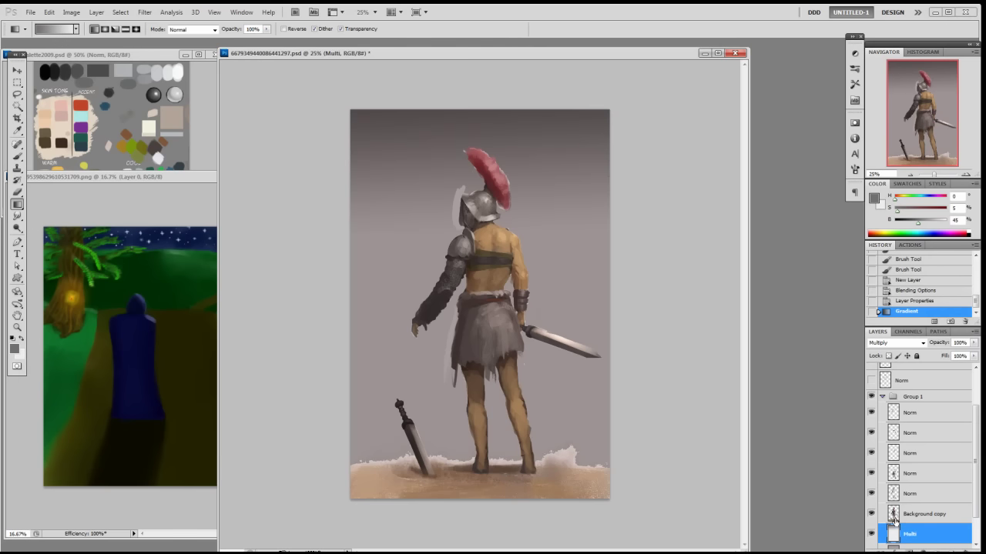
- Duplicate the gradient layer together with Background copy 2 and merge the two copies into one layer
left_click_drag(978, 507, 941, 549)
left_click(927, 521, "shift")
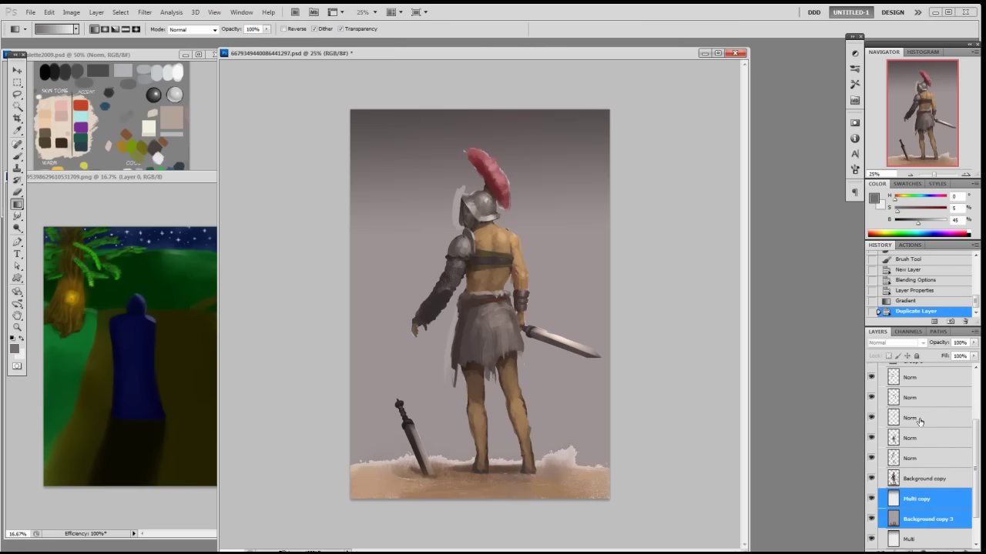
key("ctrl+e")
left_click(894, 480)
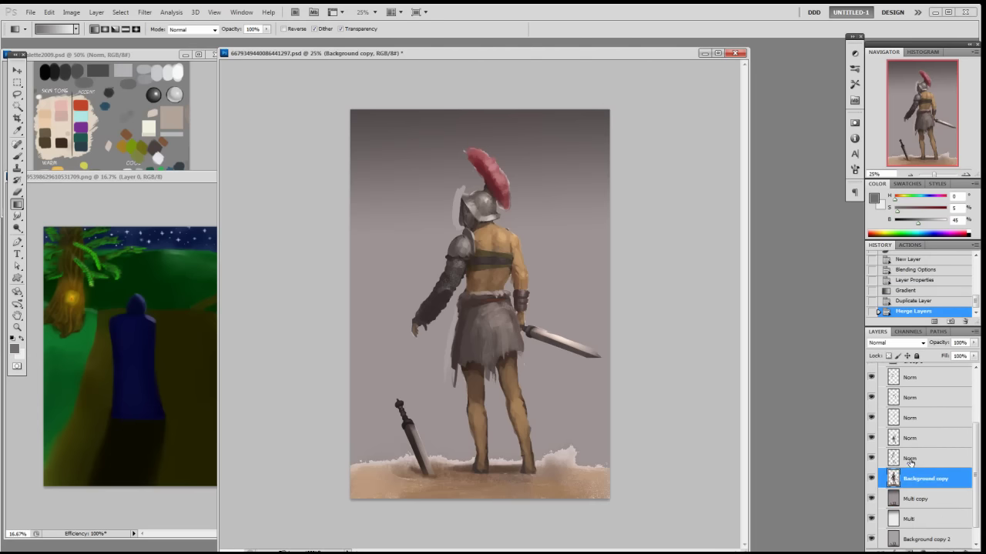
key("w")
left_click(461, 214)
left_click_drag(474, 222, 478, 224)
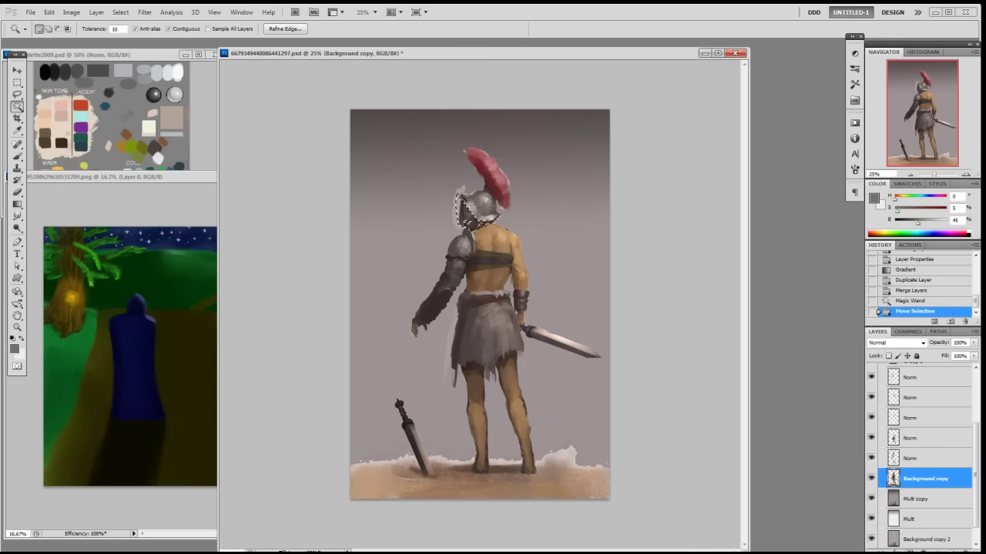
- Magic Wand the pale halo beside the helmet on the lowest Norm layer and cover it with a matching cut-out from a duplicate of Multi copy
left_click(879, 460)
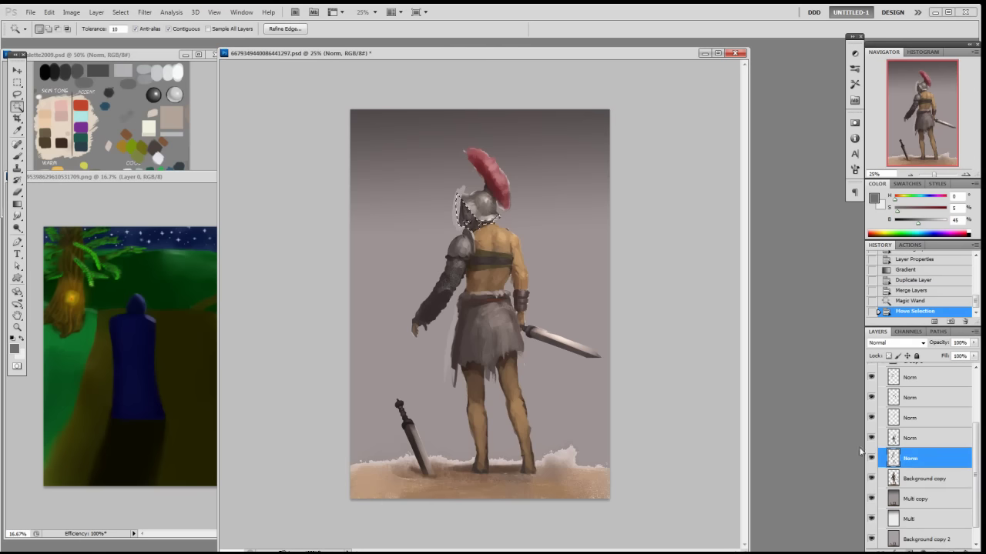
left_click(459, 203)
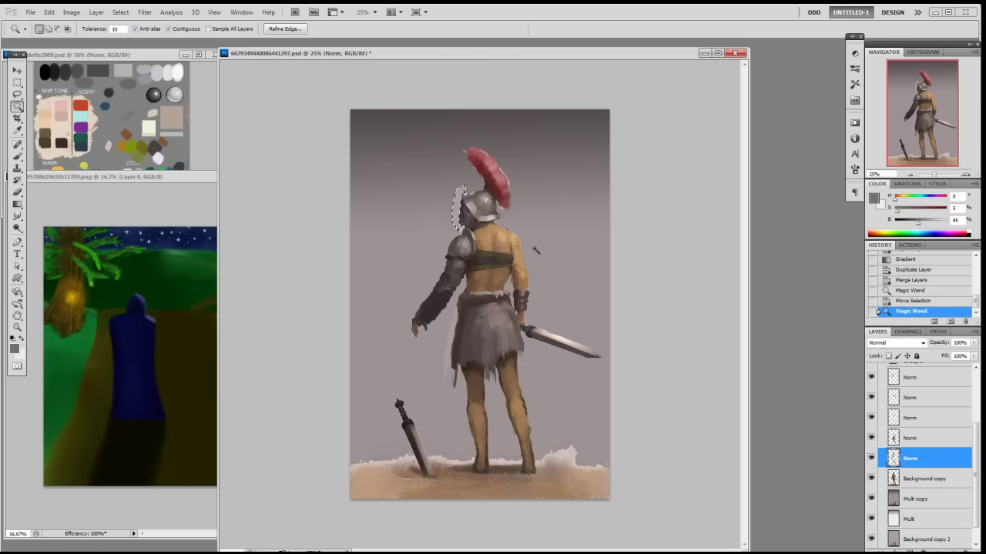
left_click_drag(916, 502, 949, 546)
key("ctrl+shift+i")
key("Delete")
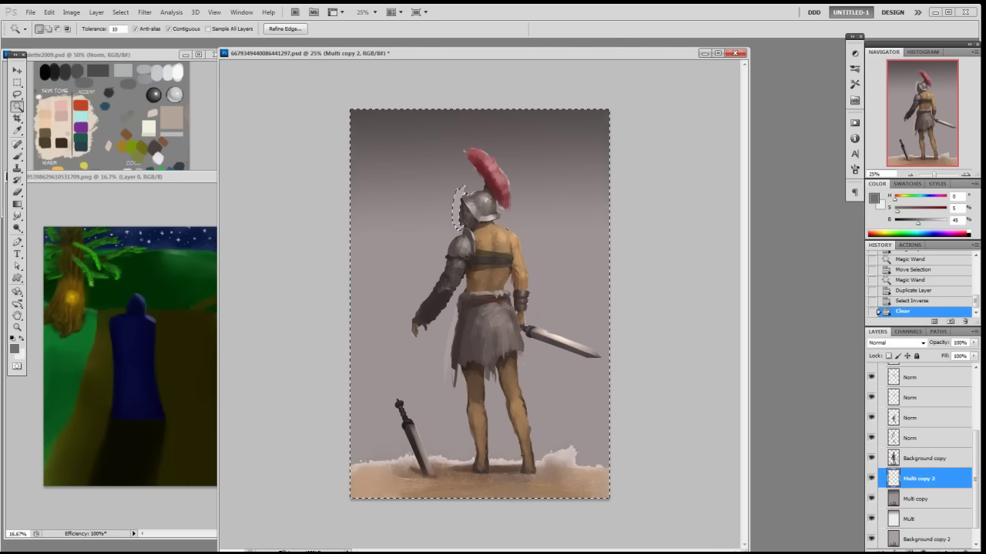
key("ctrl+d")
left_click_drag(912, 479, 910, 439)
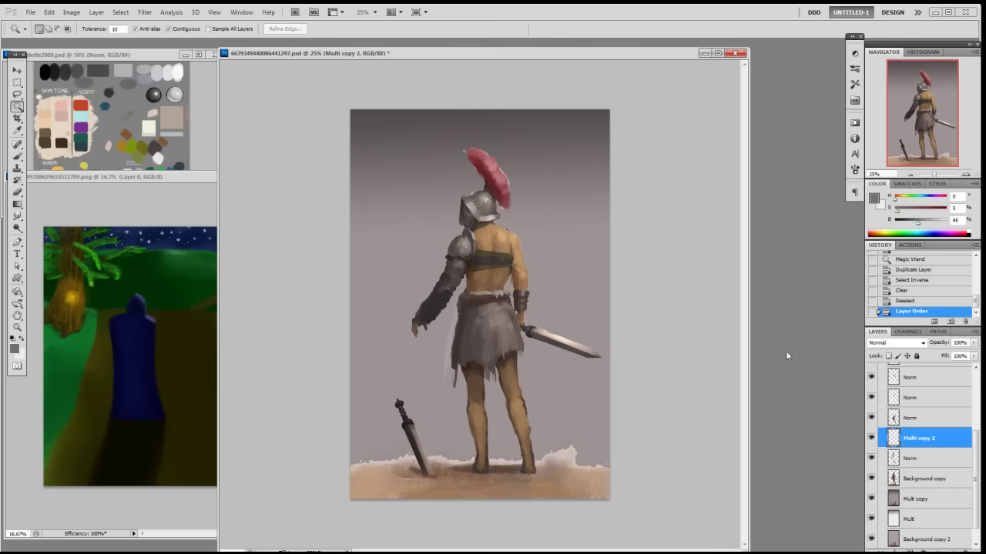
- Paint out the pale fringe around the red plume using background greys sampled next to its edges
key("b")
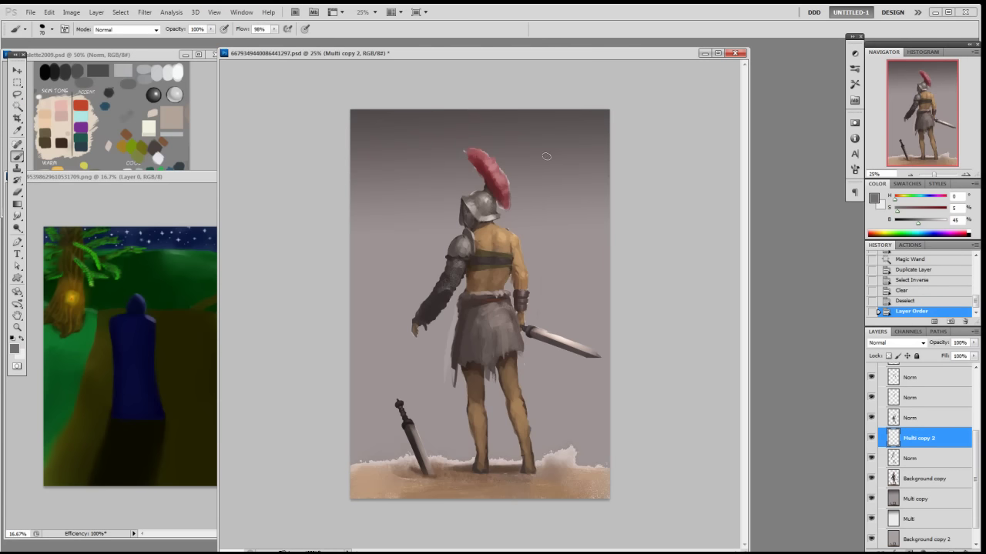
left_click(512, 187, "alt")
mouse_move(512, 184)
left_mouse_down()
mouse_move(506, 176)
mouse_move(514, 186)
left_mouse_up()
left_click(512, 185)
left_click(508, 176)
left_click(502, 166, "alt")
left_click(500, 167)
left_click(486, 149, "alt")
left_click(482, 150)
left_click(464, 148, "alt")
left_click(478, 150)
left_click(474, 174, "alt")
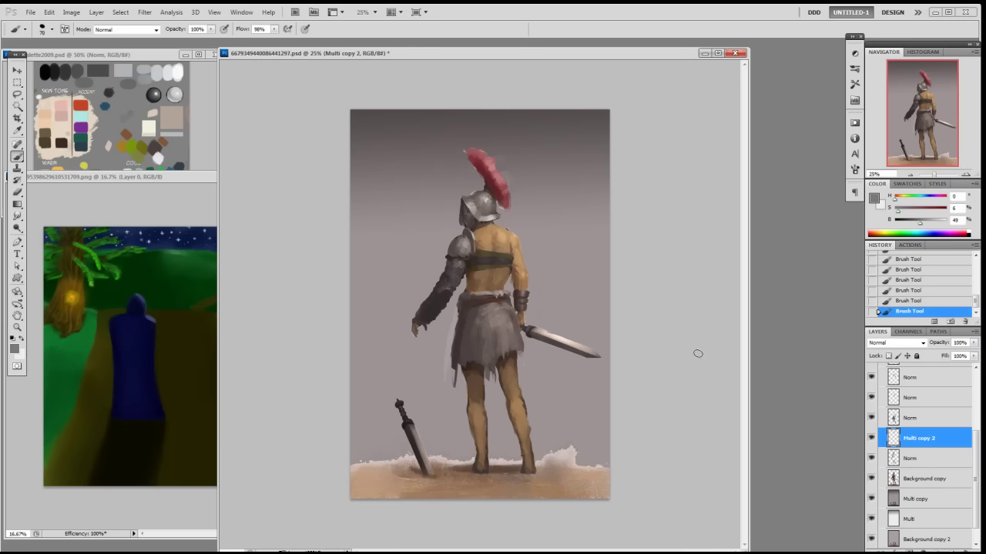
- Toggle Group 1's visibility to compare the warrior painting with and without the overpaint and gradient background
scroll(968, 460, "up", 2)
left_click(872, 387)
left_click(872, 387)
left_click(872, 388)
left_click(871, 387)
- Save the warrior painting, and slightly enlarge and reposition its document window
key("ctrl+s")
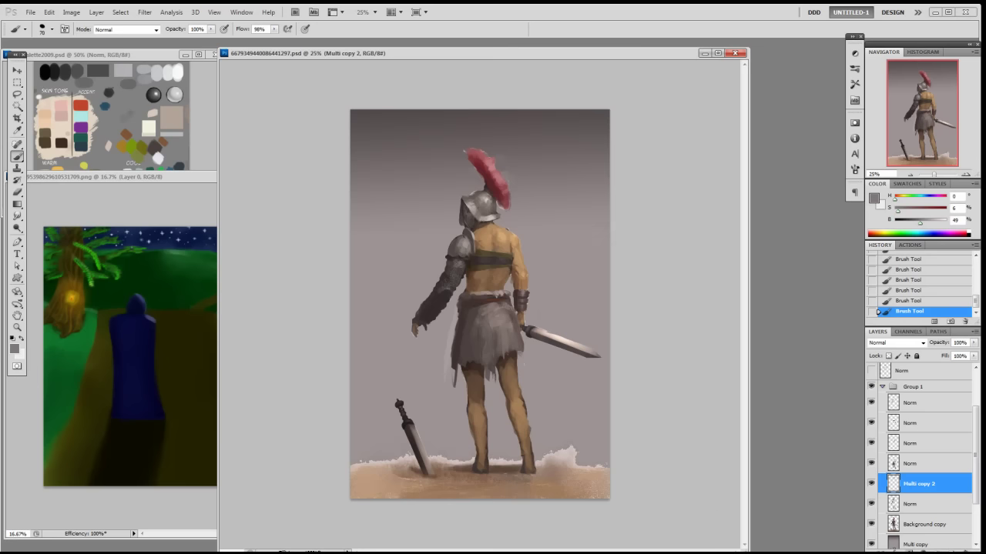
left_click_drag(748, 552, 760, 553)
left_click_drag(542, 54, 536, 53)
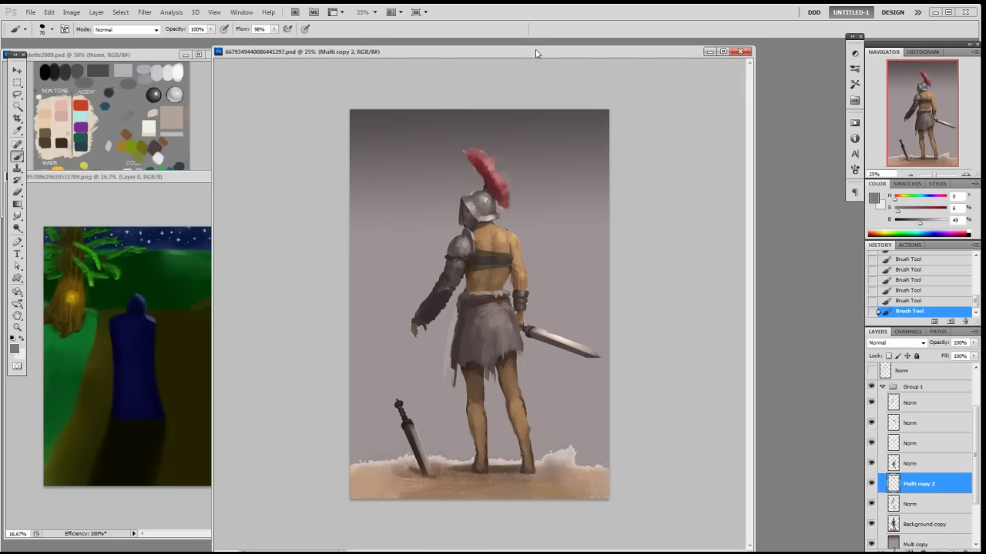
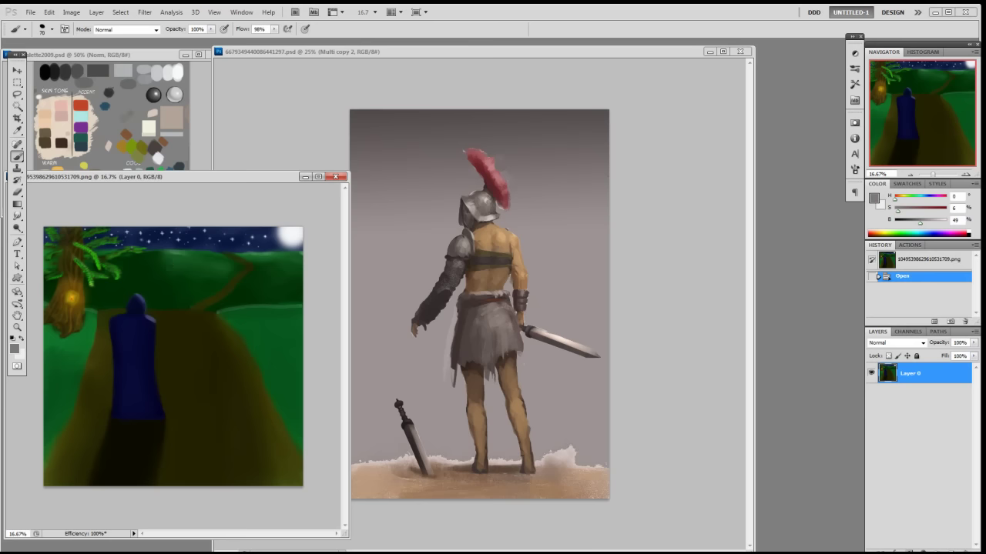
- Sample the near-black shadow colour in the night landscape, choose a different brush and paint dark foreground strokes in the painting's lower-right corner
left_click(323, 350)
left_click(214, 429, "alt")
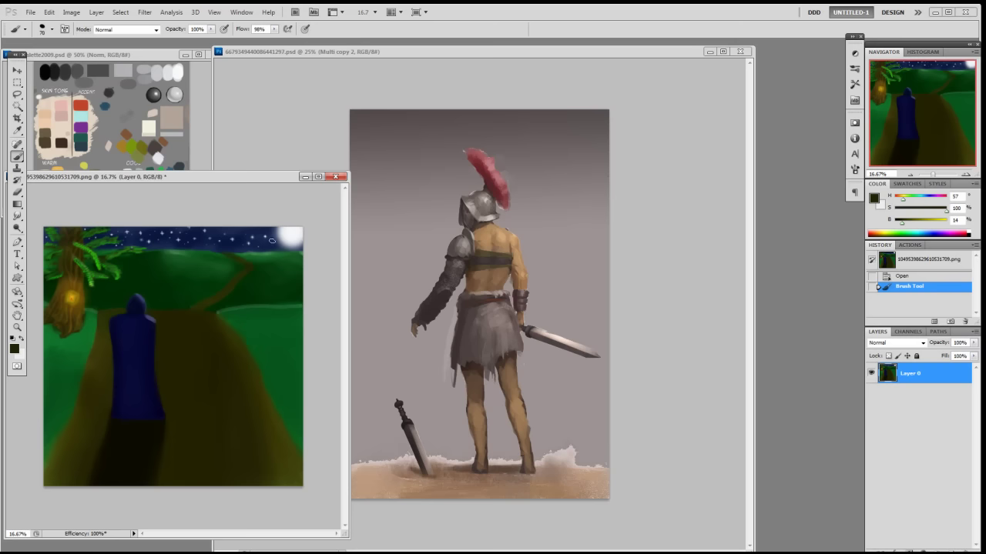
left_click(183, 297, "alt")
left_click(140, 448, "alt")
right_click(194, 442)
left_click(335, 372)
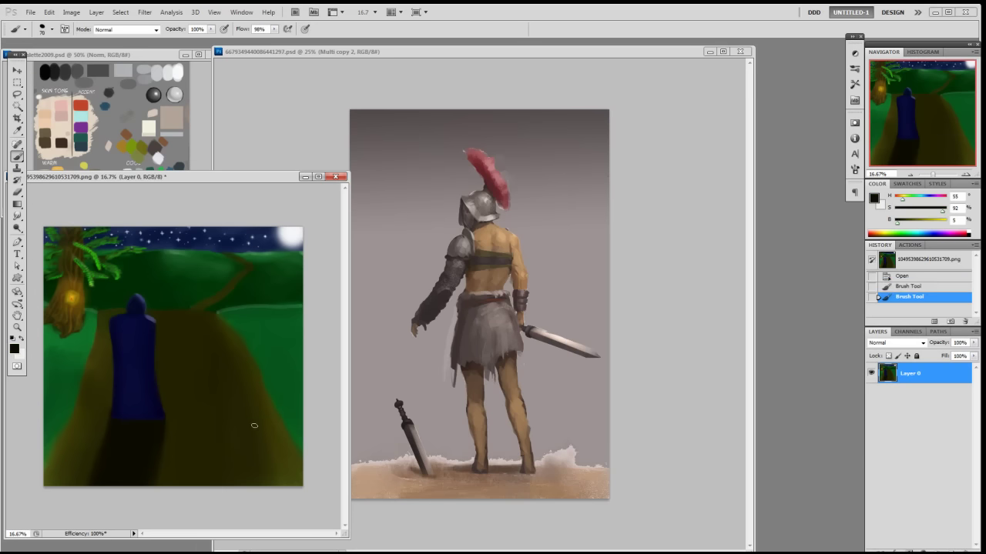
right_click(245, 428)
left_click(299, 488)
left_click(314, 489)
left_click(282, 410)
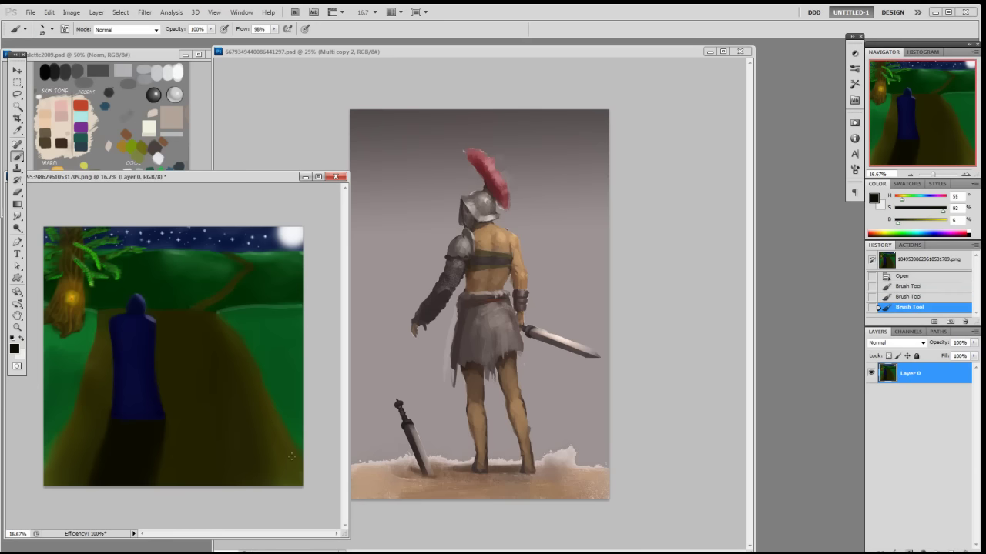
mouse_move(292, 468)
left_mouse_down()
mouse_move(266, 480)
mouse_move(289, 446)
mouse_move(249, 465)
mouse_move(271, 433)
mouse_move(259, 287)
mouse_move(273, 423)
mouse_move(296, 473)
left_mouse_up()
- Sample greens from the night landscape's hills and brush them over the hard edge where the right-hand hill meets the path
left_click(267, 319, "alt")
left_click(253, 293, "alt")
left_click(280, 271, "alt")
mouse_move(262, 317)
left_mouse_down()
mouse_move(246, 306)
mouse_move(239, 324)
left_mouse_up()
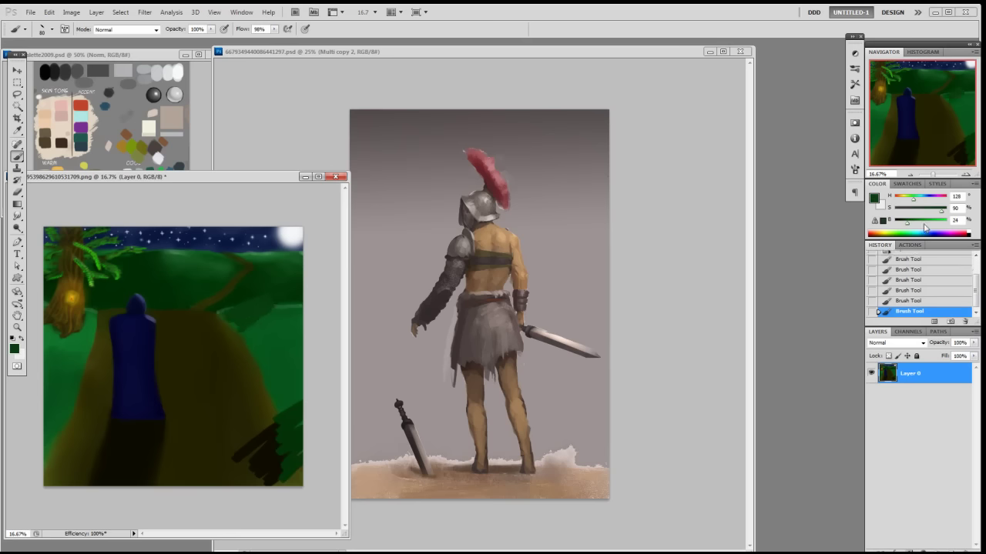
- Adjust the green to 82% saturation and 33% brightness, paint the distant right-hand hill, and bring the warrior painting to the front
left_click(913, 226)
left_click_drag(939, 215, 936, 214)
left_click_drag(264, 253, 260, 268)
left_click(670, 165)
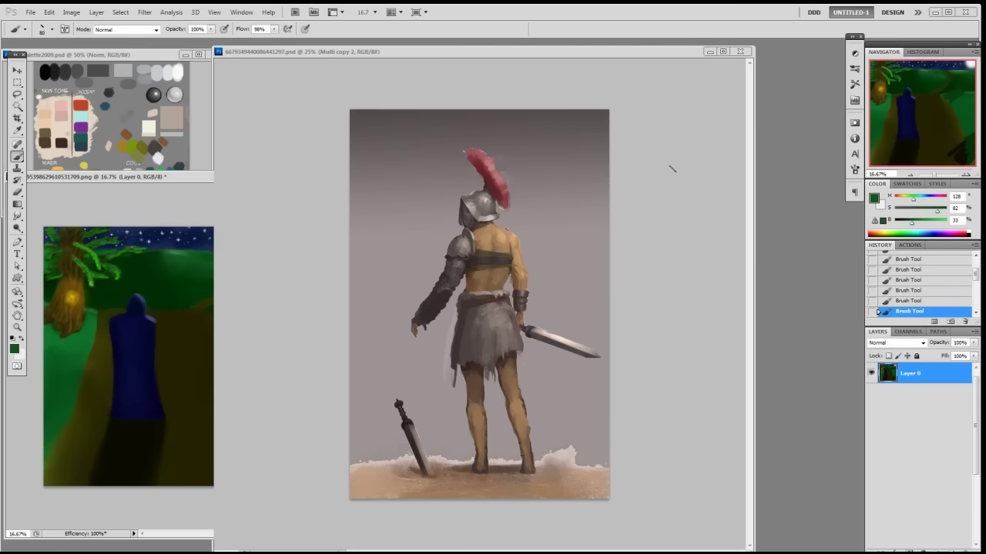